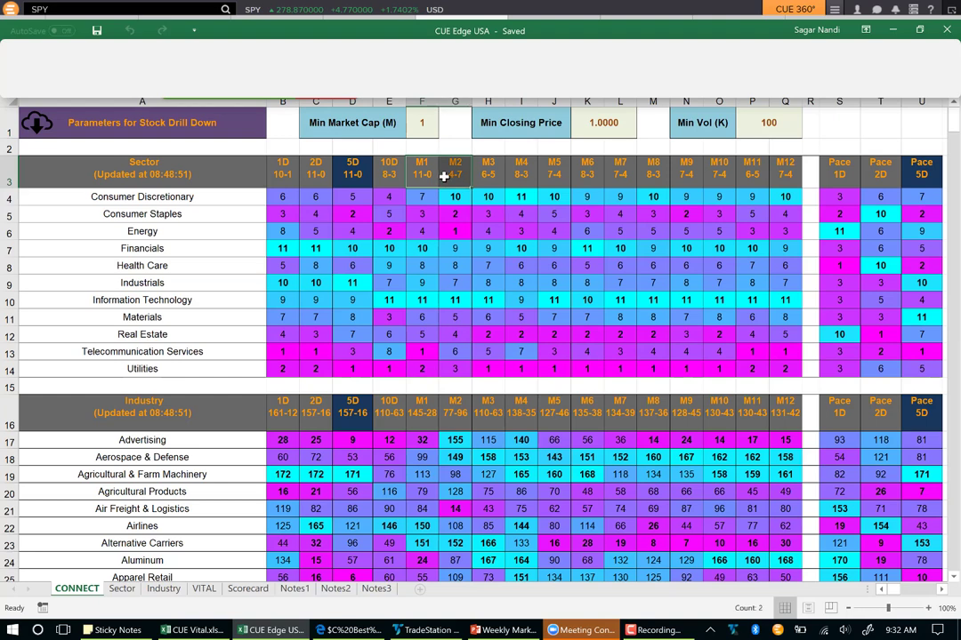
# - Examine the sector and industry lists on the CONNECT sheet, along with the M1 to M12, 1D to 10D and Pace 5D column headings
pyautogui.moveTo(233, 197); pyautogui.dragTo(217, 249)
pyautogui.moveTo(216, 345); pyautogui.dragTo(220, 377)
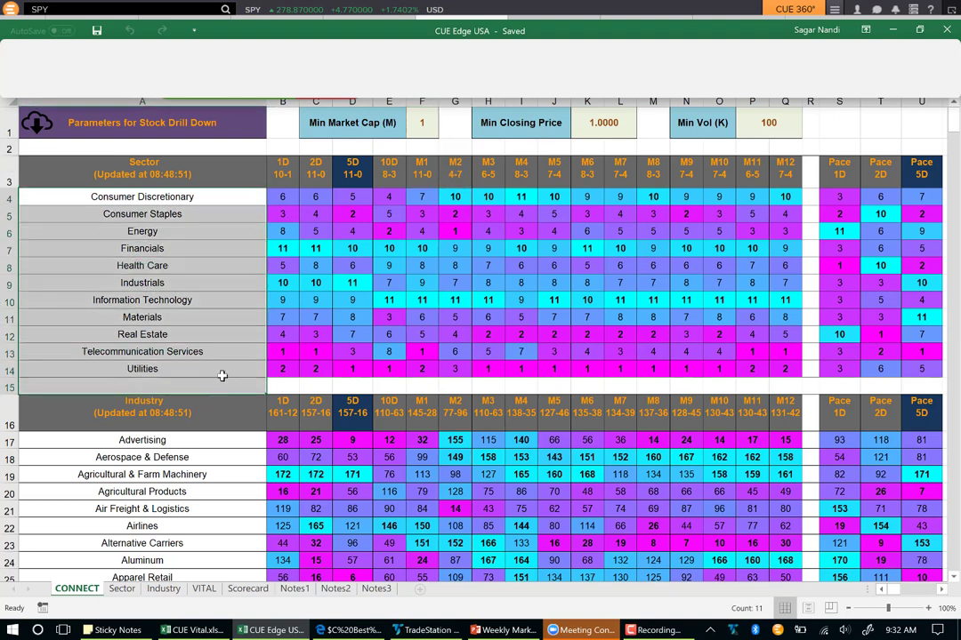
pyautogui.moveTo(199, 440); pyautogui.dragTo(193, 577)
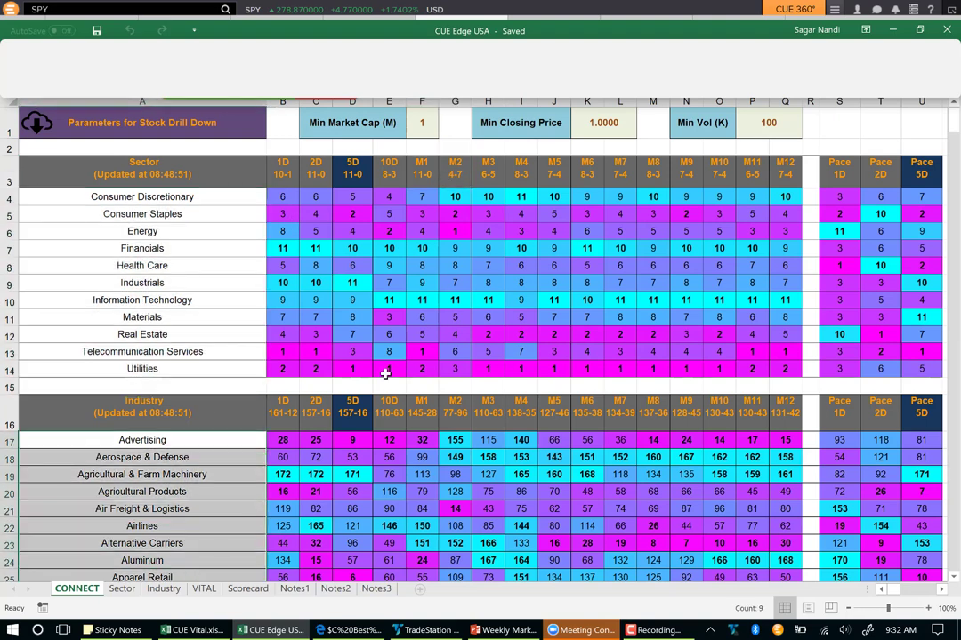
pyautogui.moveTo(421, 169); pyautogui.dragTo(455, 169)
pyautogui.moveTo(540, 158); pyautogui.dragTo(787, 161)
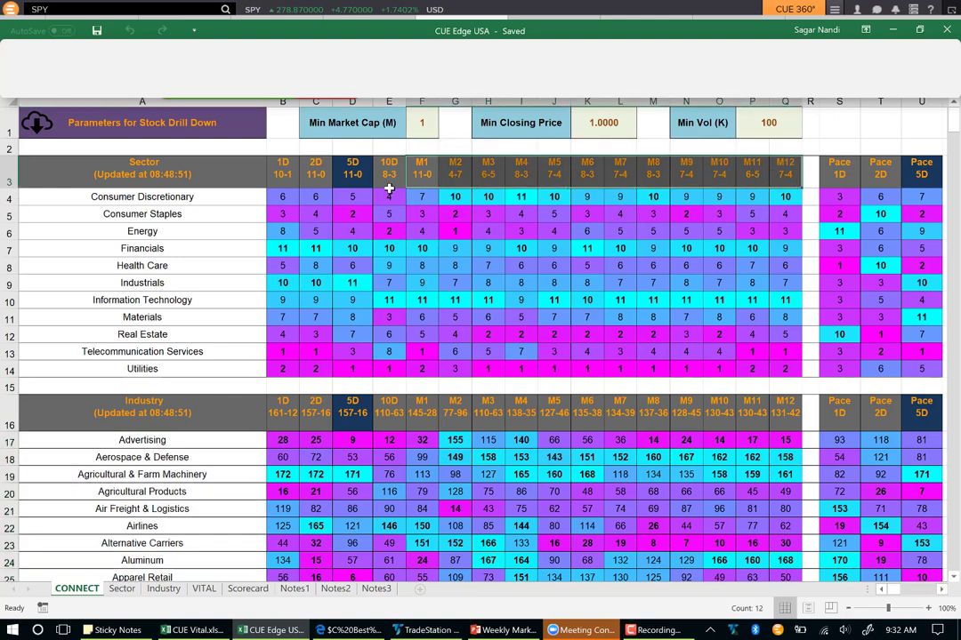
pyautogui.moveTo(392, 180); pyautogui.dragTo(288, 182)
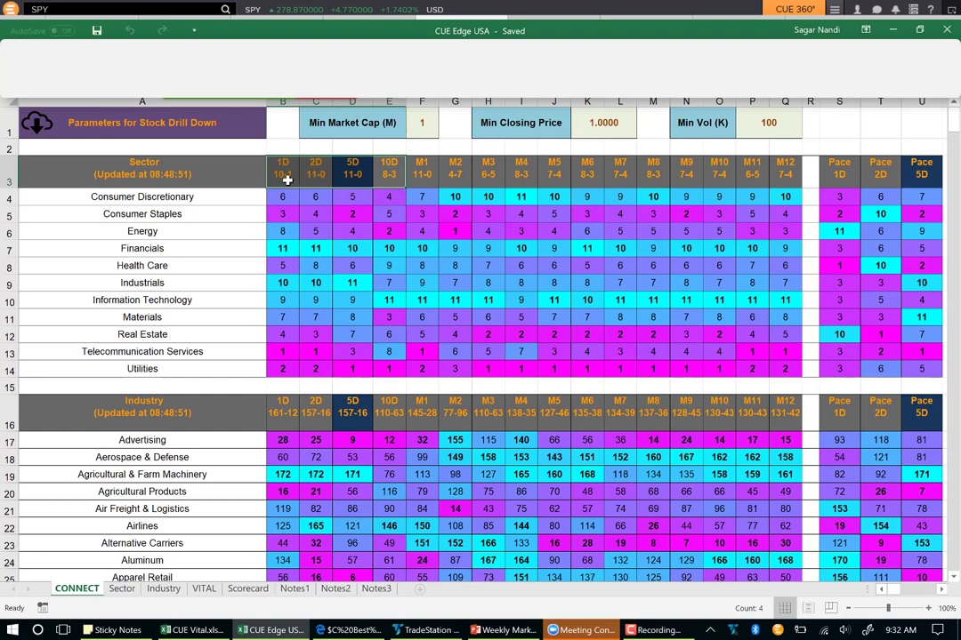
pyautogui.click(354, 169)
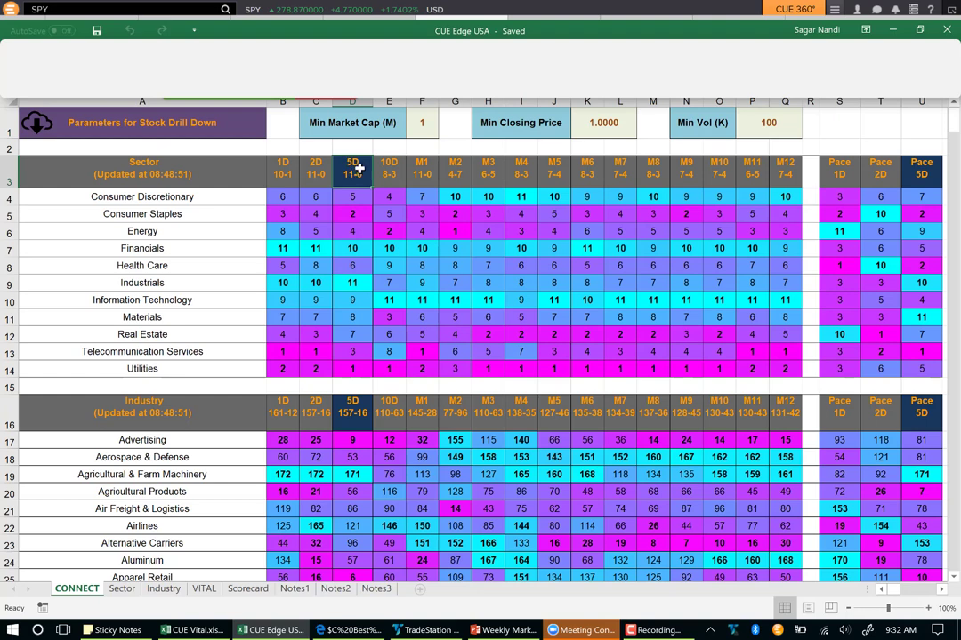
pyautogui.click(916, 171)
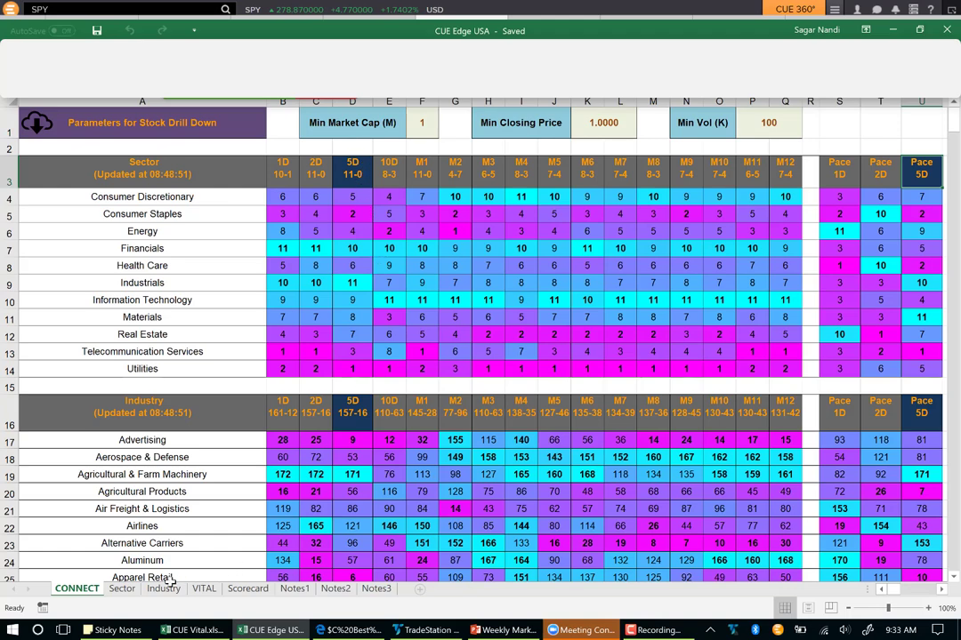
# - Sort the sectors on the Sector sheet by the 5D column from smallest to largest
pyautogui.click(122, 588)
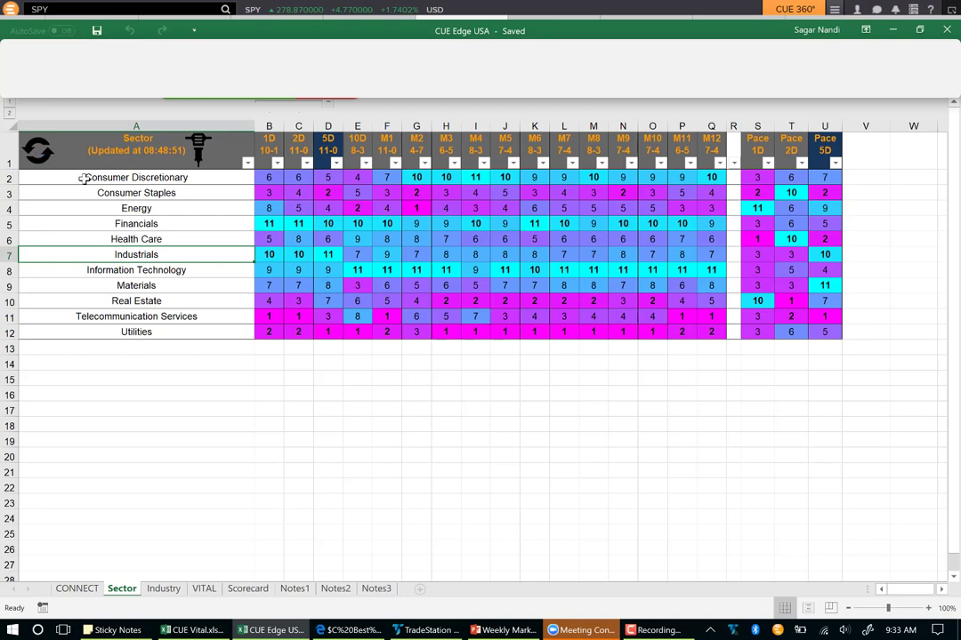
pyautogui.click(328, 145)
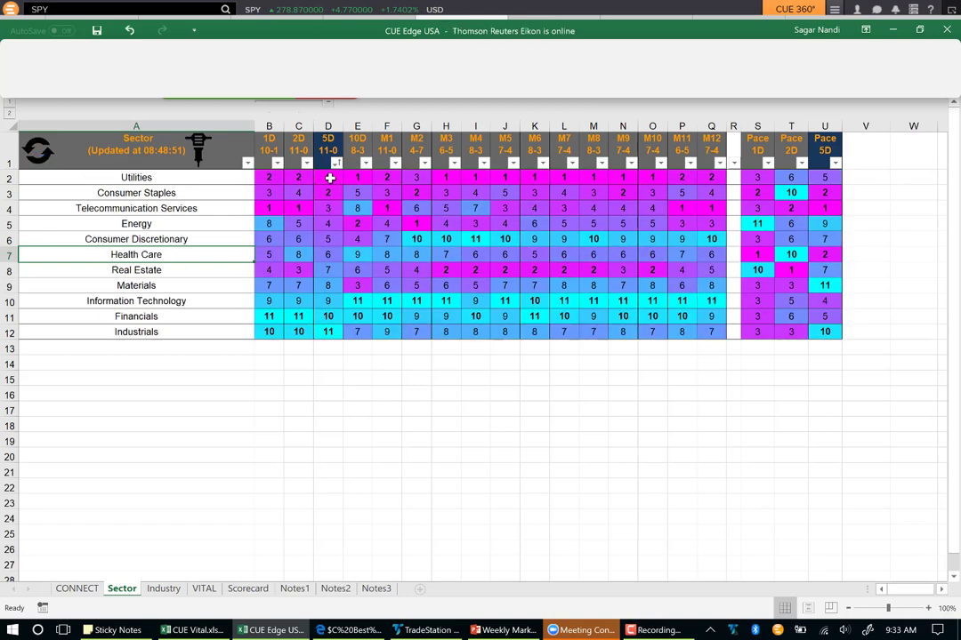
# - Examine the sorted 5D sector ranks, comparing the whole range and its two ends, Utilities and Industrials
pyautogui.click(335, 179)
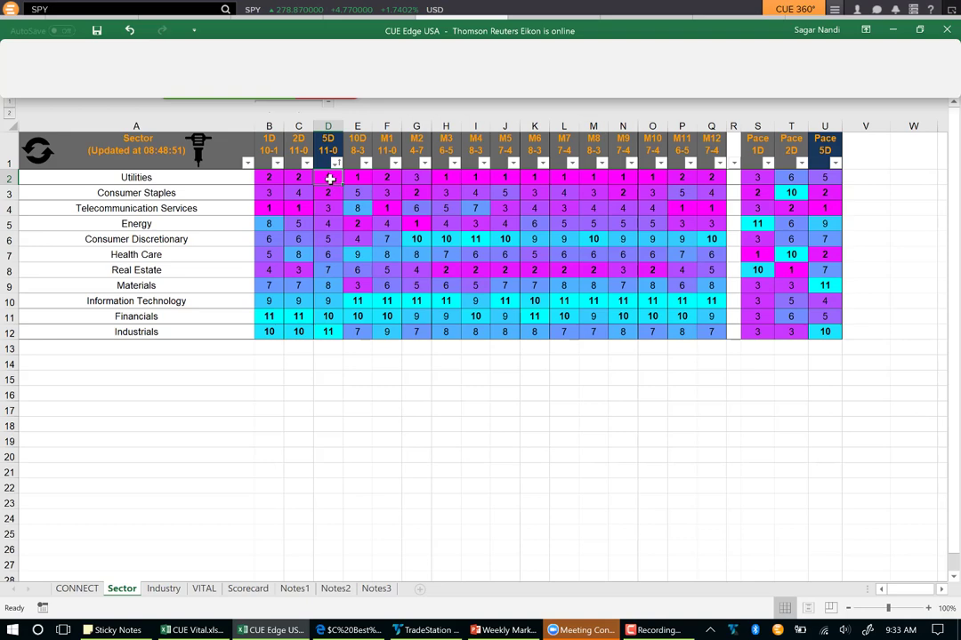
pyautogui.click(328, 333)
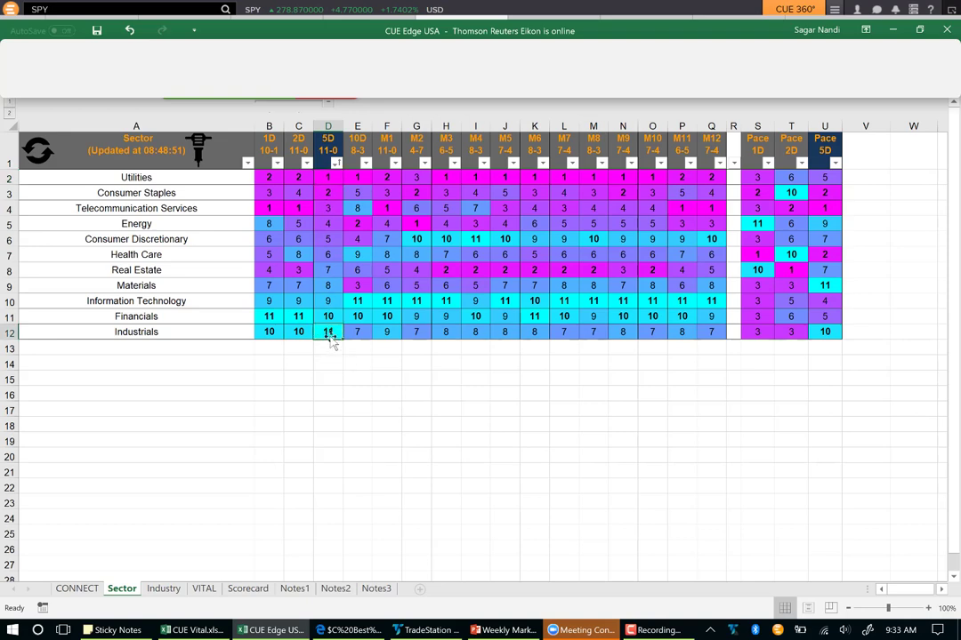
pyautogui.moveTo(328, 178); pyautogui.dragTo(327, 334)
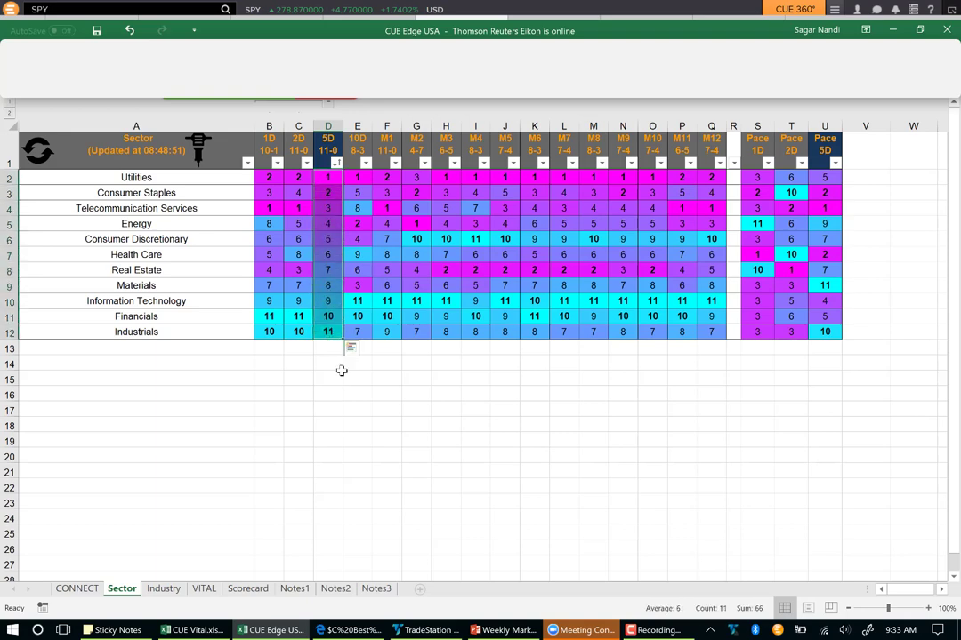
pyautogui.moveTo(327, 178); pyautogui.dragTo(326, 338)
pyautogui.click(325, 336)
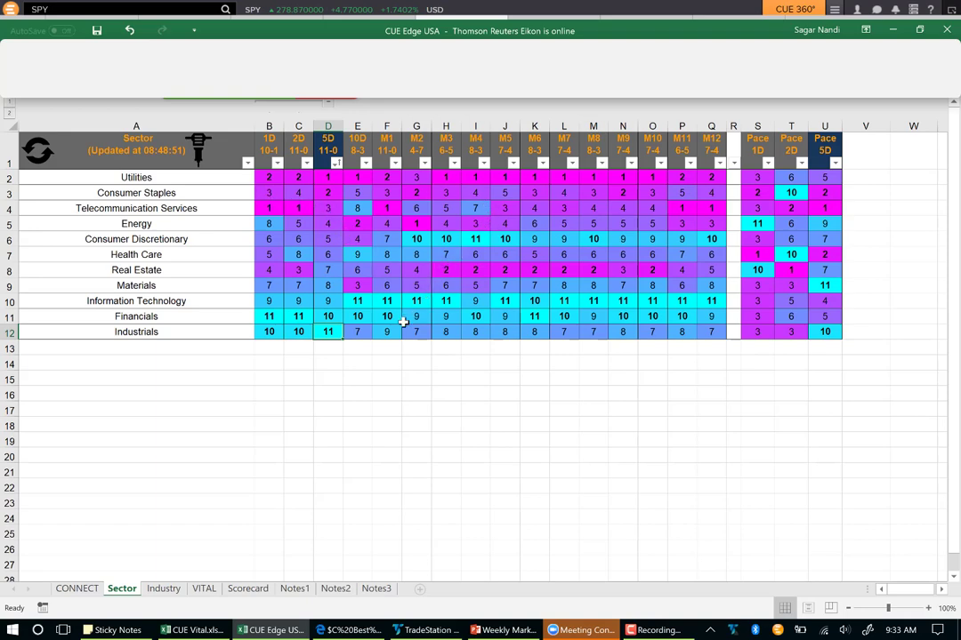
pyautogui.click(327, 179)
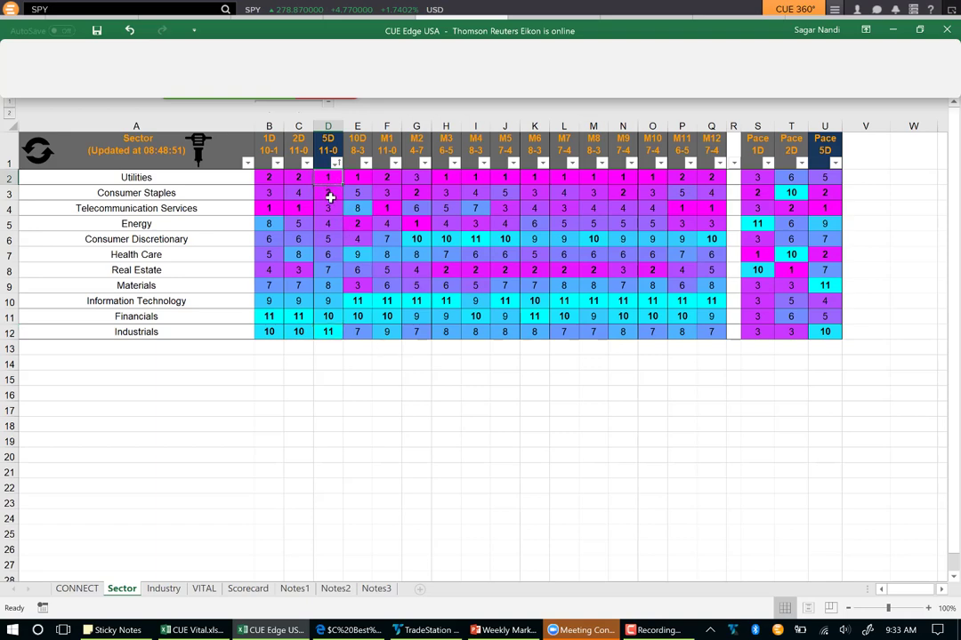
pyautogui.click(331, 333)
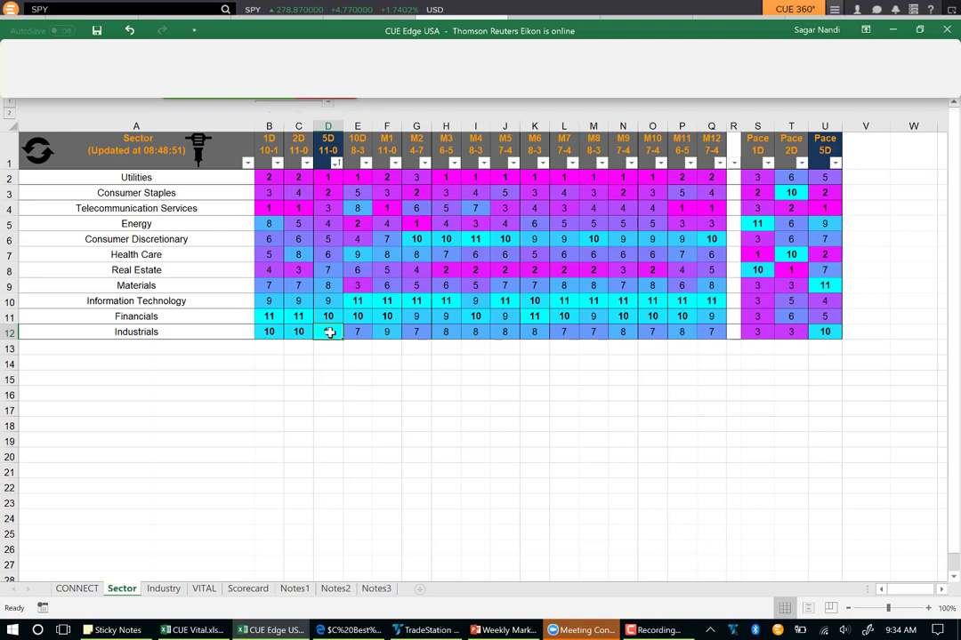
# - Compare the ranks of Utilities, Consumer Staples and Consumer Discretionary across the longer time periods
pyautogui.click(325, 177)
pyautogui.moveTo(352, 177); pyautogui.dragTo(703, 177)
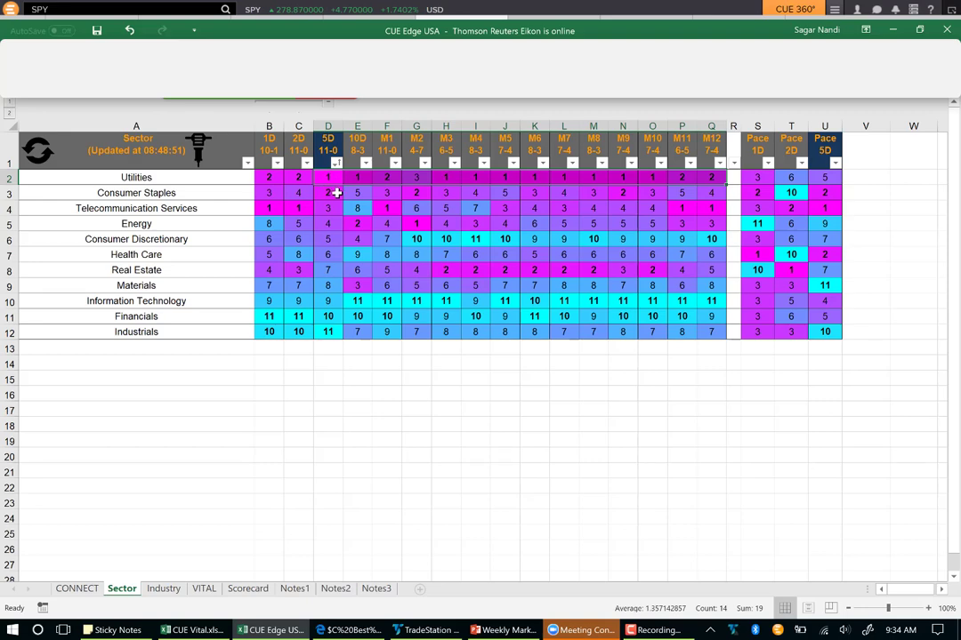
pyautogui.click(331, 193)
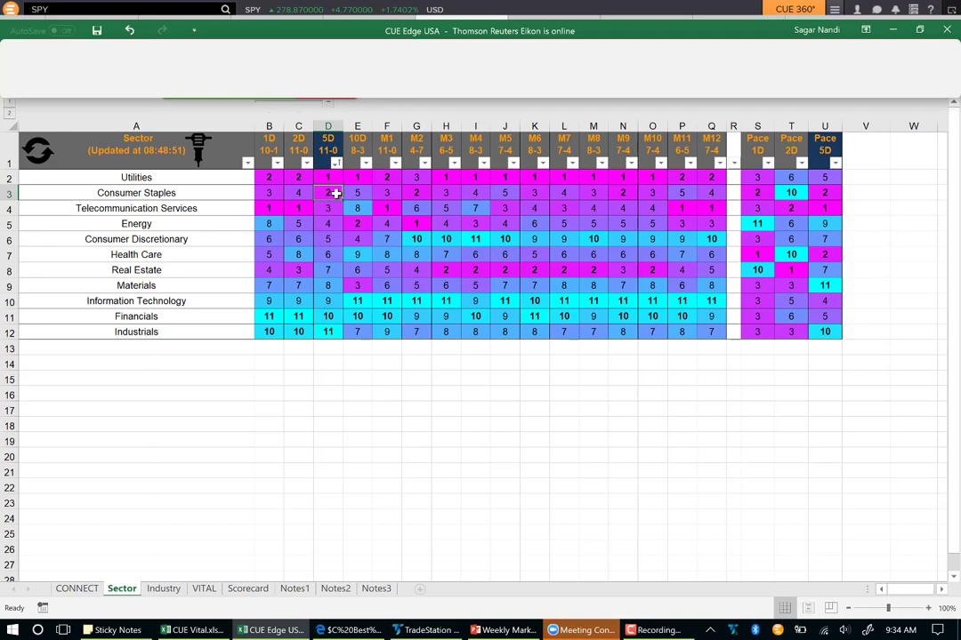
pyautogui.moveTo(375, 242); pyautogui.dragTo(563, 239)
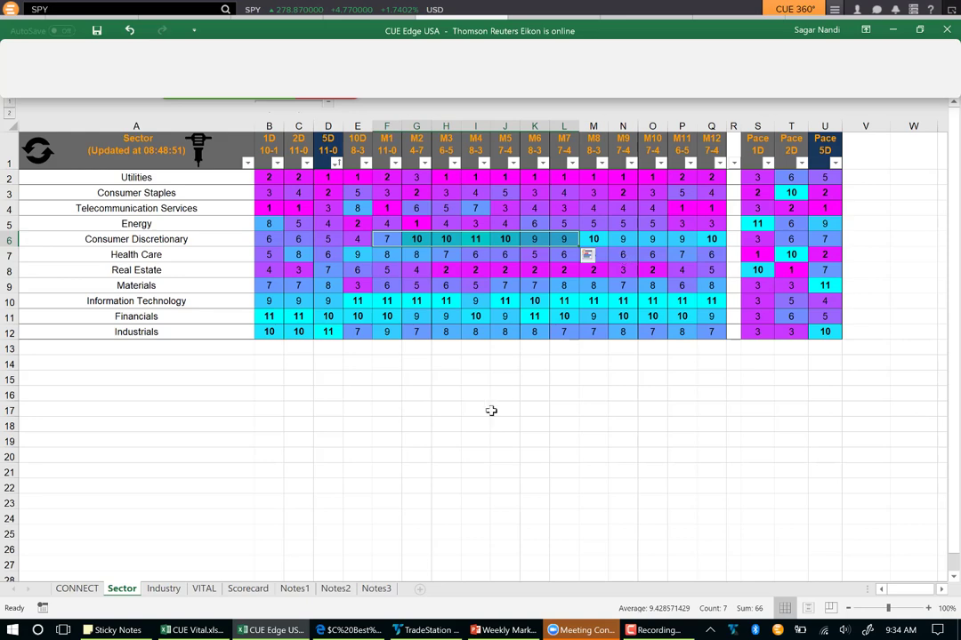
# - Sort the industries on the Industry sheet by the 5D column from largest to smallest
pyautogui.click(166, 588)
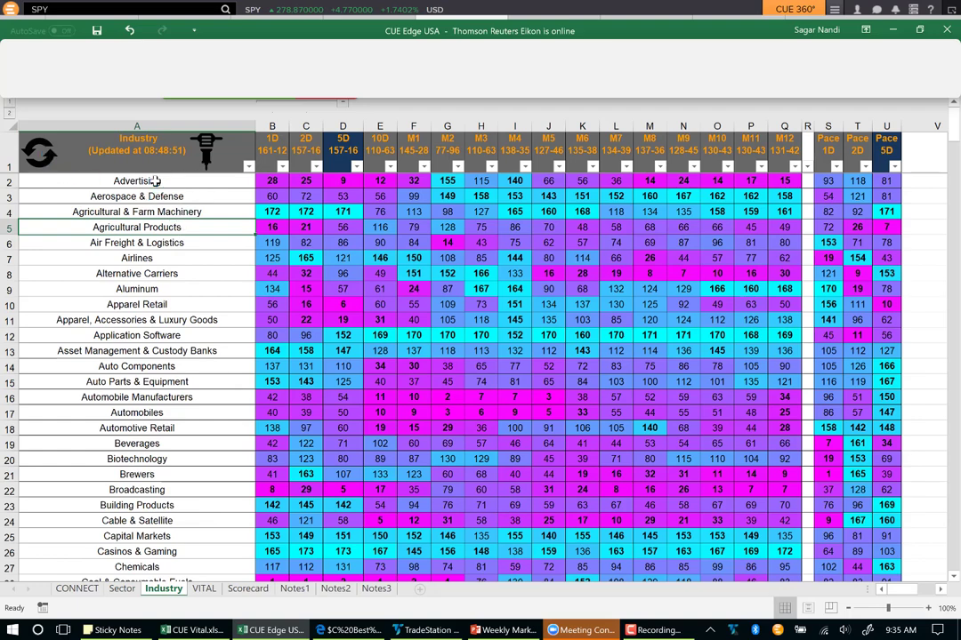
pyautogui.moveTo(155, 180); pyautogui.dragTo(142, 315)
pyautogui.click(193, 273)
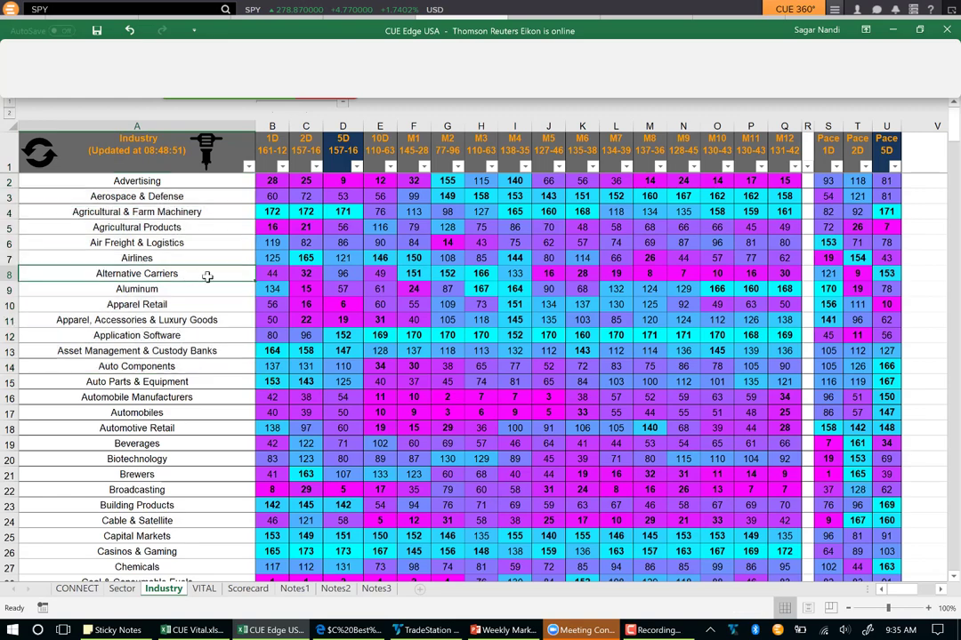
pyautogui.click(357, 168)
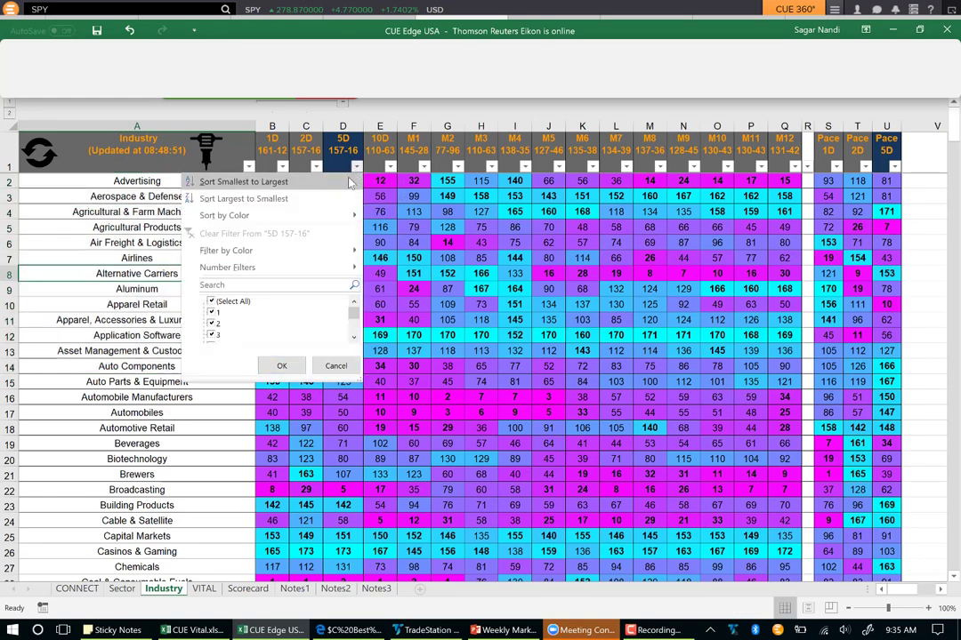
pyautogui.click(249, 199)
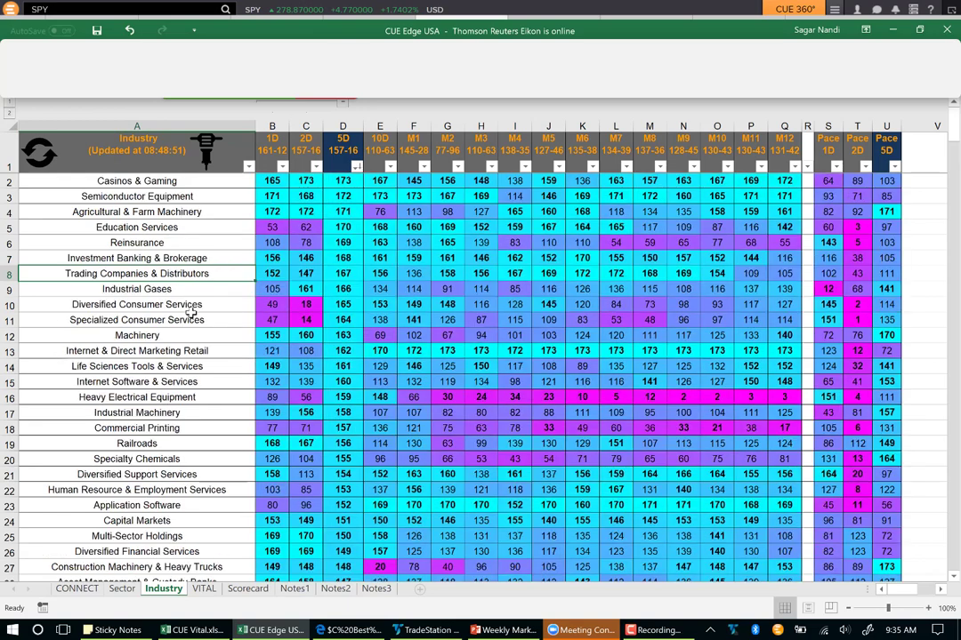
# - Drill down into the Semiconductor Equipment industry from its 5D rank and look over its stock symbols on the VITAL sheet
pyautogui.click(154, 197)
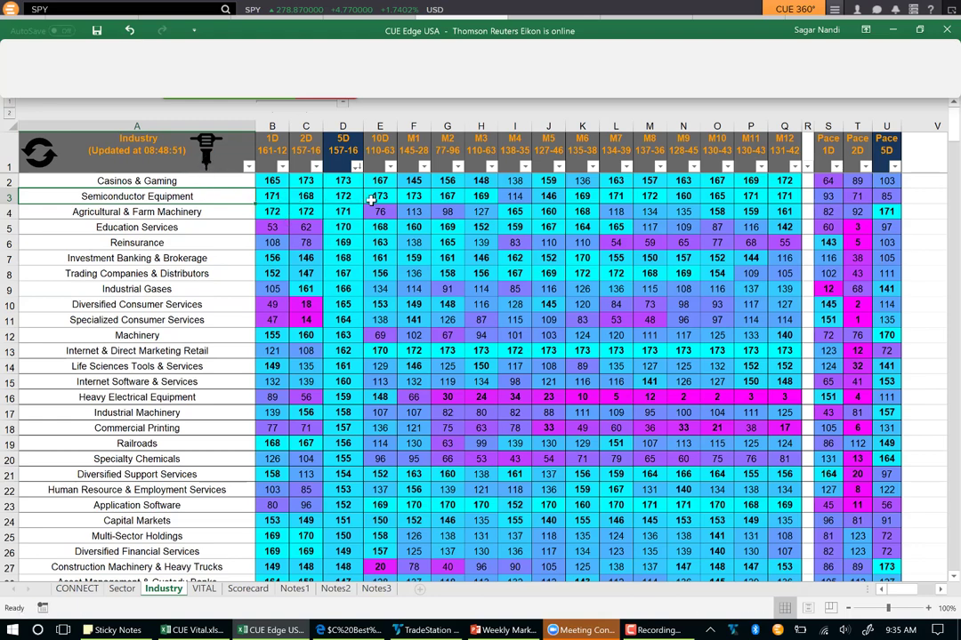
pyautogui.moveTo(380, 197); pyautogui.dragTo(787, 196)
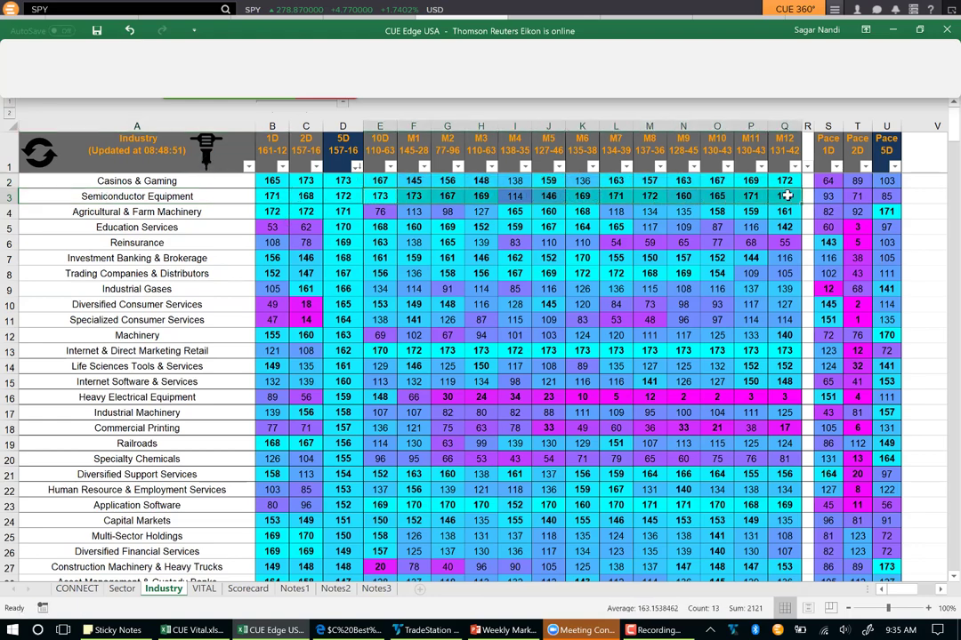
pyautogui.click(343, 197)
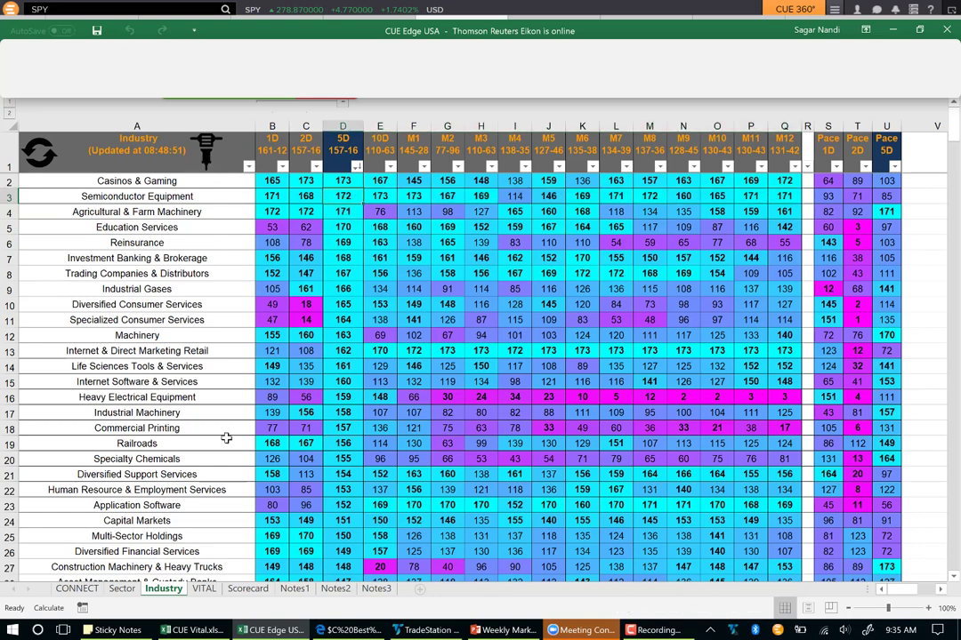
pyautogui.click(204, 589)
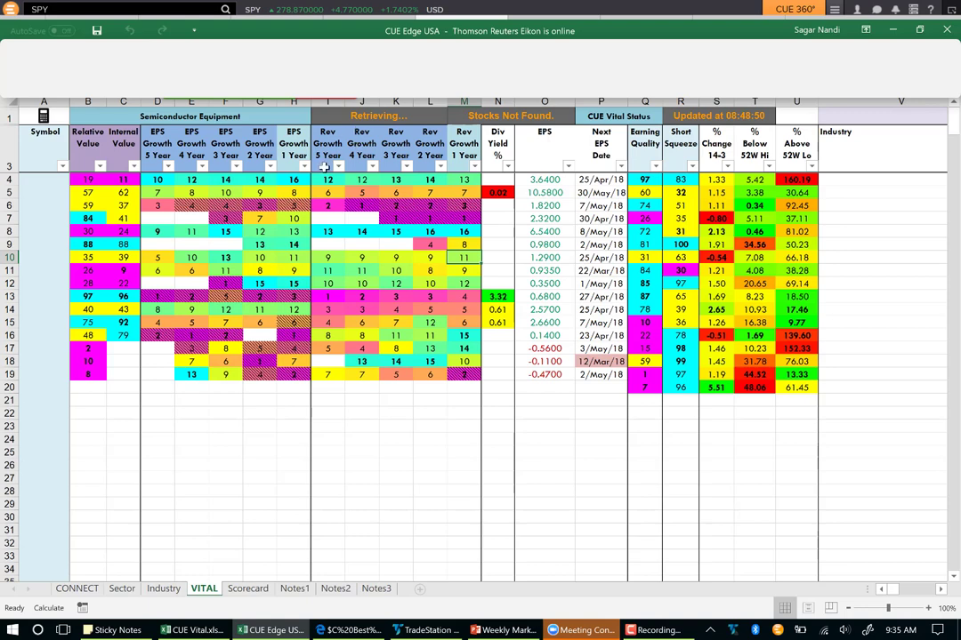
pyautogui.moveTo(32, 187); pyautogui.dragTo(45, 427)
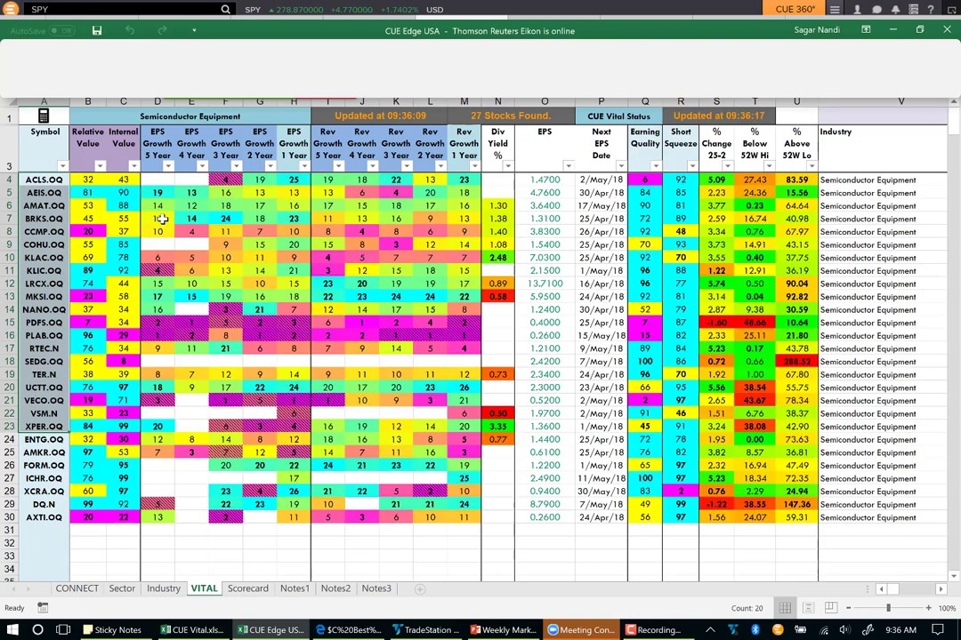
pyautogui.click(122, 218)
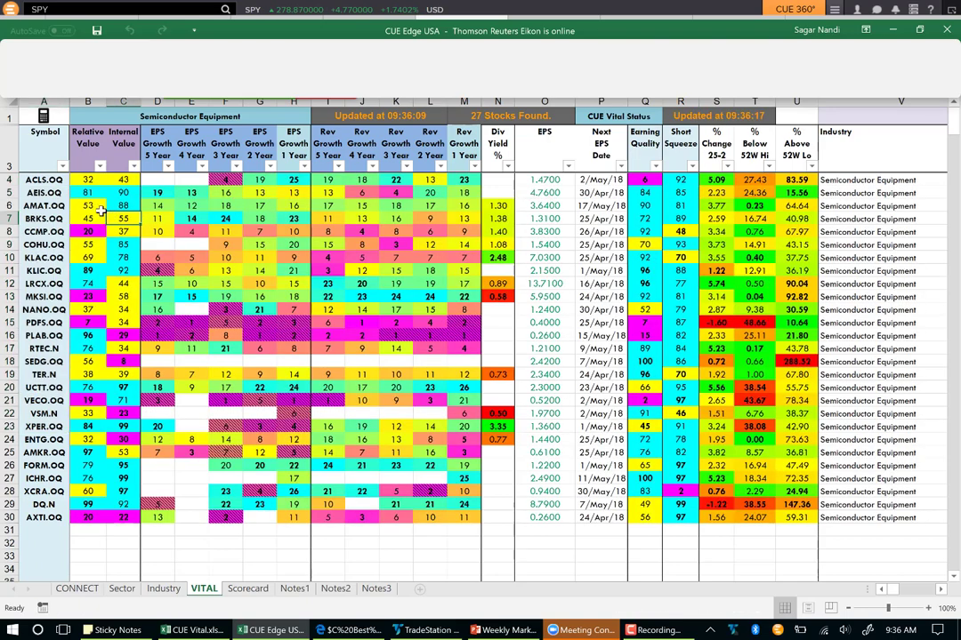
# - Refresh the Scorecard sheet with the Semiconductor Equipment stocks and sort them by Relative Value from largest to smallest
pyautogui.click(249, 589)
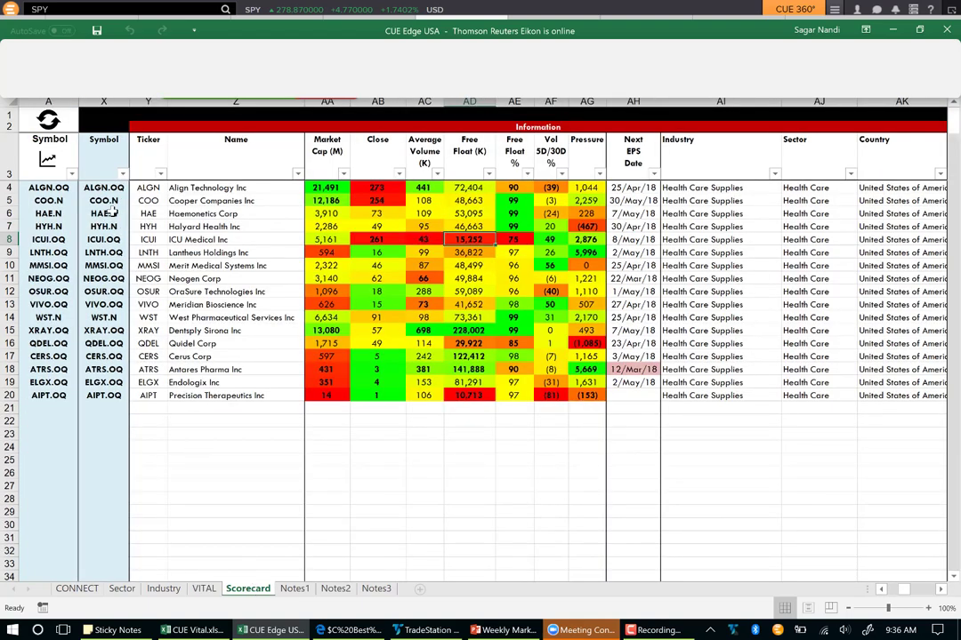
pyautogui.click(49, 121)
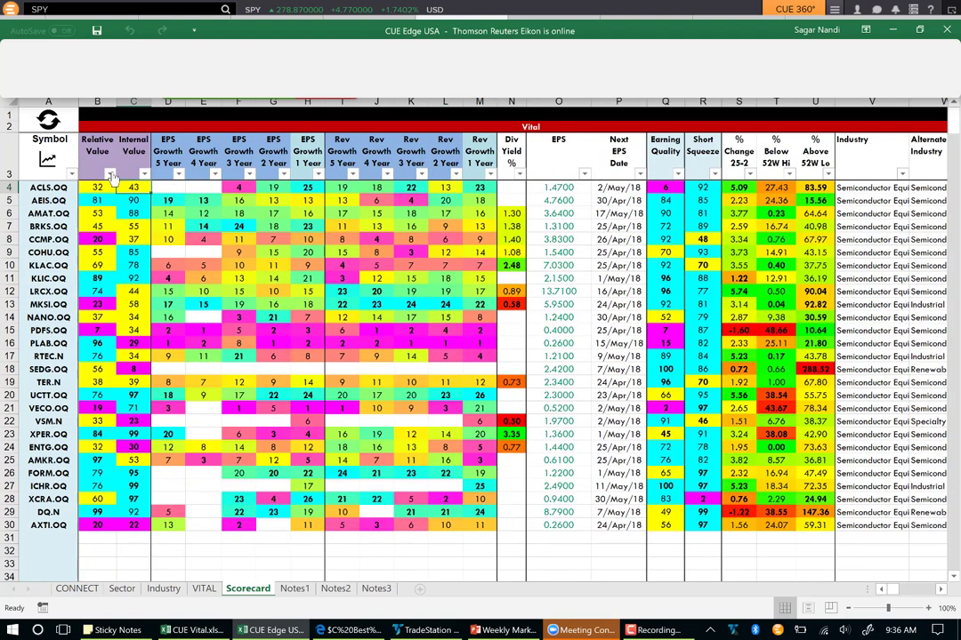
pyautogui.click(108, 174)
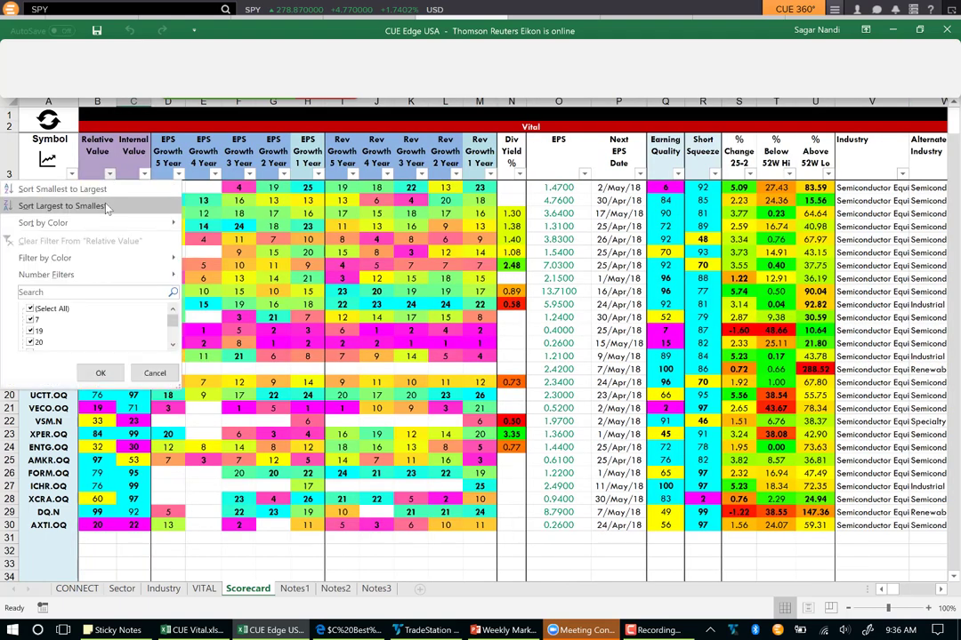
pyautogui.click(105, 206)
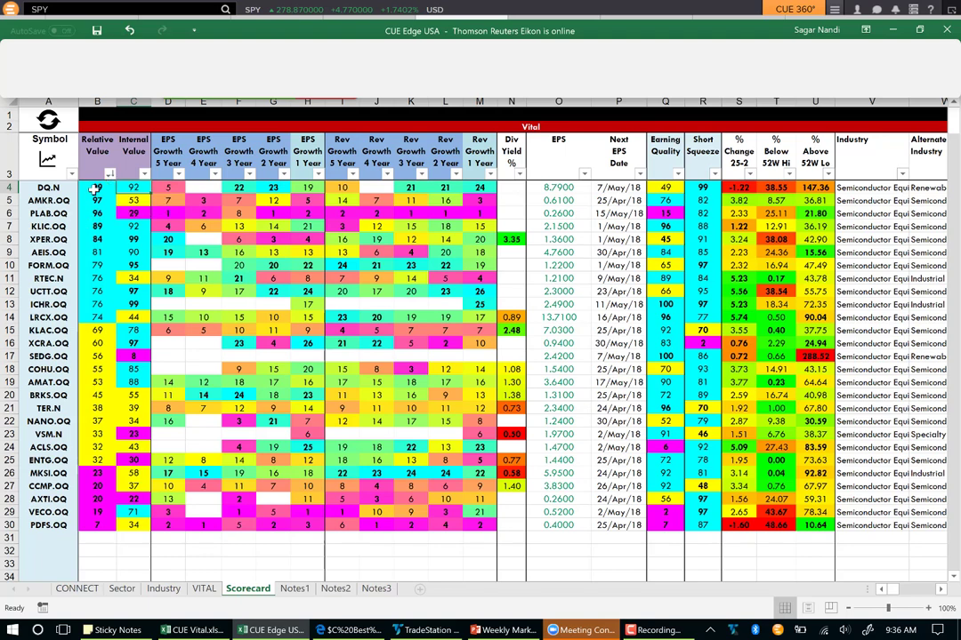
# - Review the Relative Value scores from DQ.N down to LRCX.OQ and select the RTEC.N and LRCX.OQ rows together
pyautogui.moveTo(94, 187); pyautogui.dragTo(96, 318)
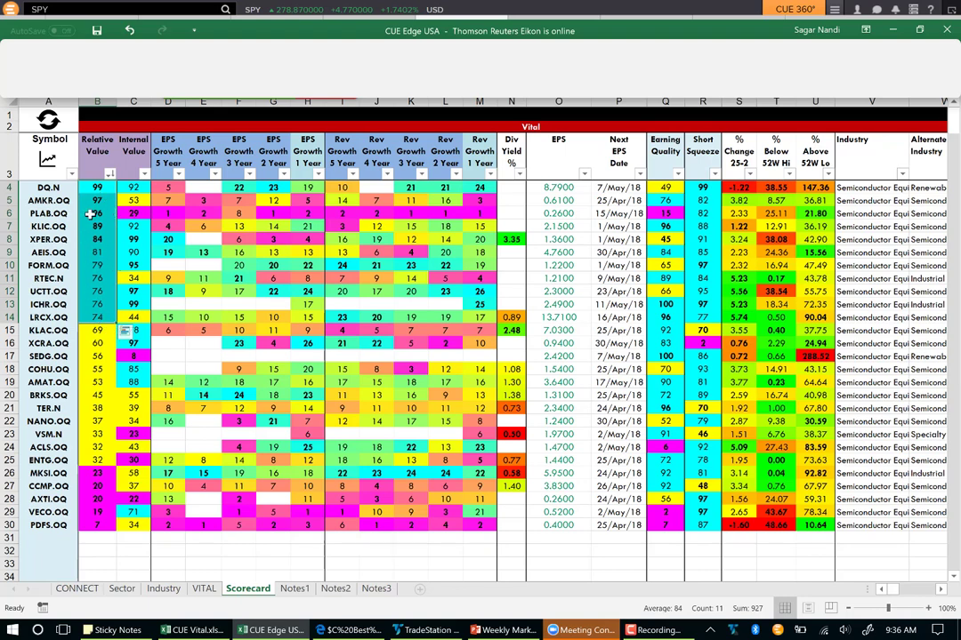
pyautogui.click(98, 279)
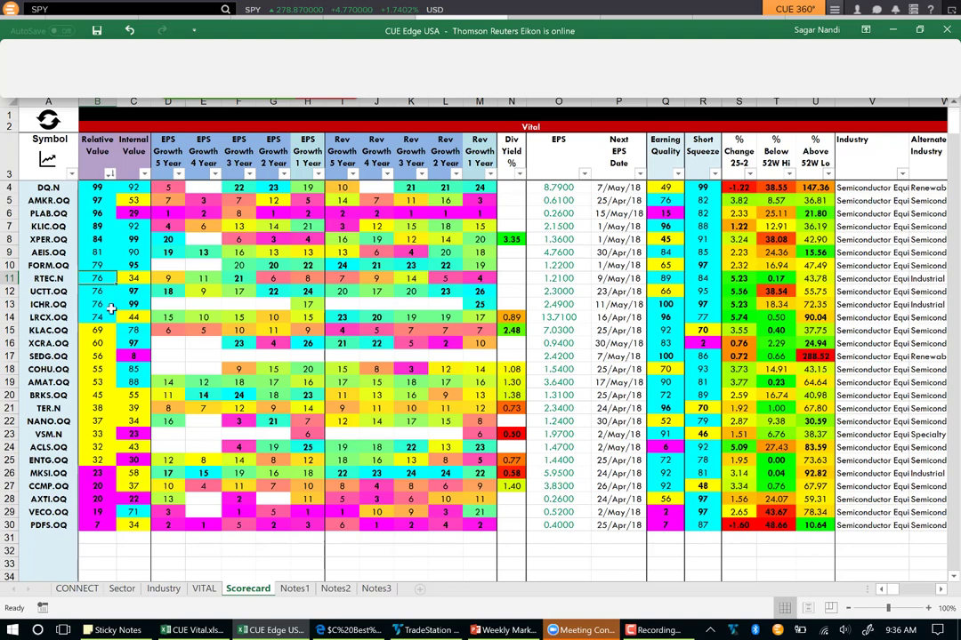
pyautogui.click(10, 278)
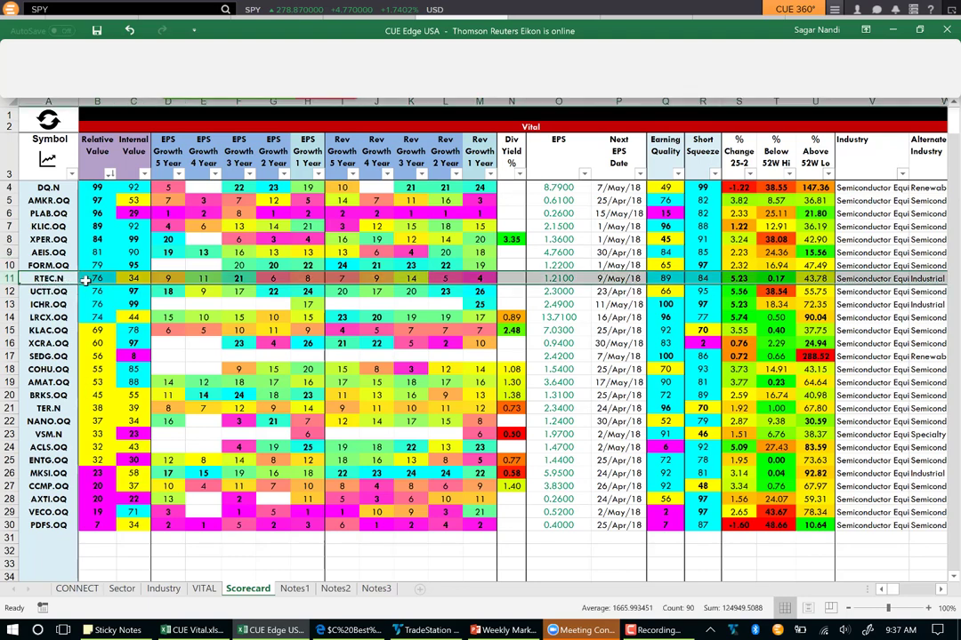
pyautogui.keyDown('ctrl'); pyautogui.click(10, 317); pyautogui.keyUp('ctrl')
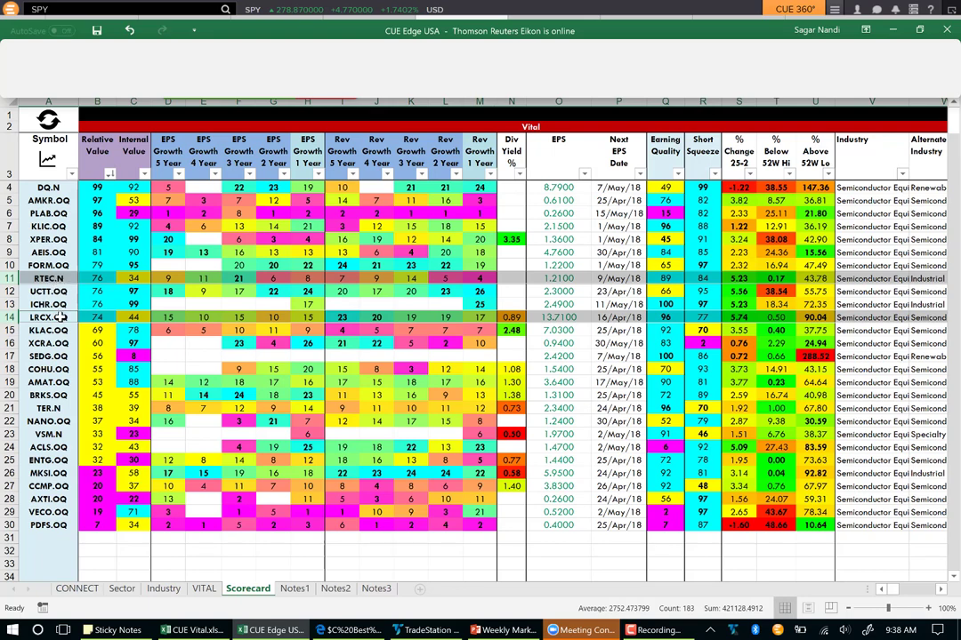
# - Switch to TradeStation and point arrows at RTEC's latest weekly bar and the early-March turn on its daily chart
pyautogui.click(430, 630)
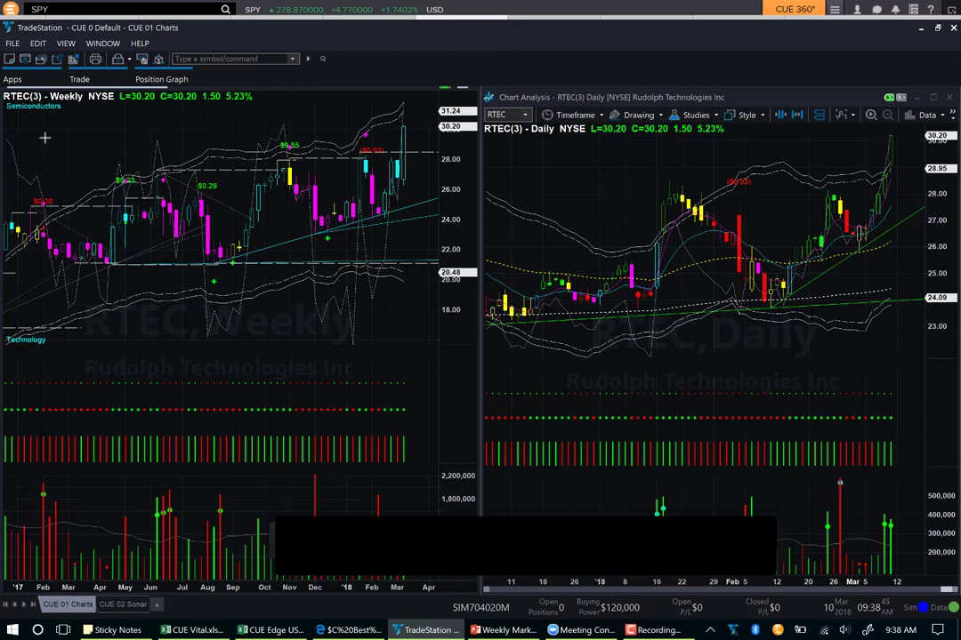
pyautogui.moveTo(343, 122); pyautogui.dragTo(396, 139)
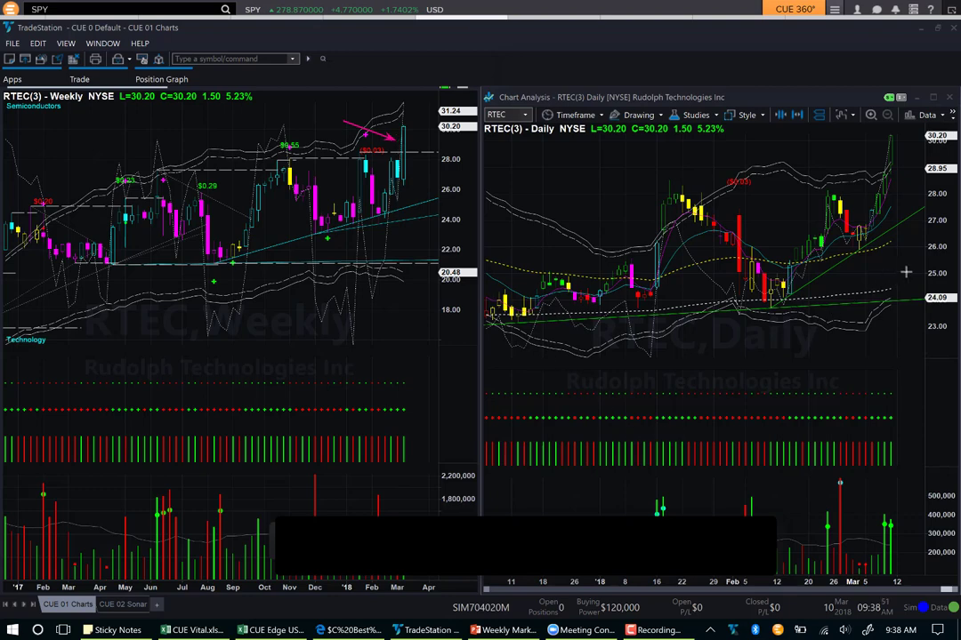
pyautogui.moveTo(914, 275); pyautogui.dragTo(875, 232)
pyautogui.moveTo(782, 248); pyautogui.dragTo(814, 210)
pyautogui.moveTo(796, 308); pyautogui.dragTo(871, 234)
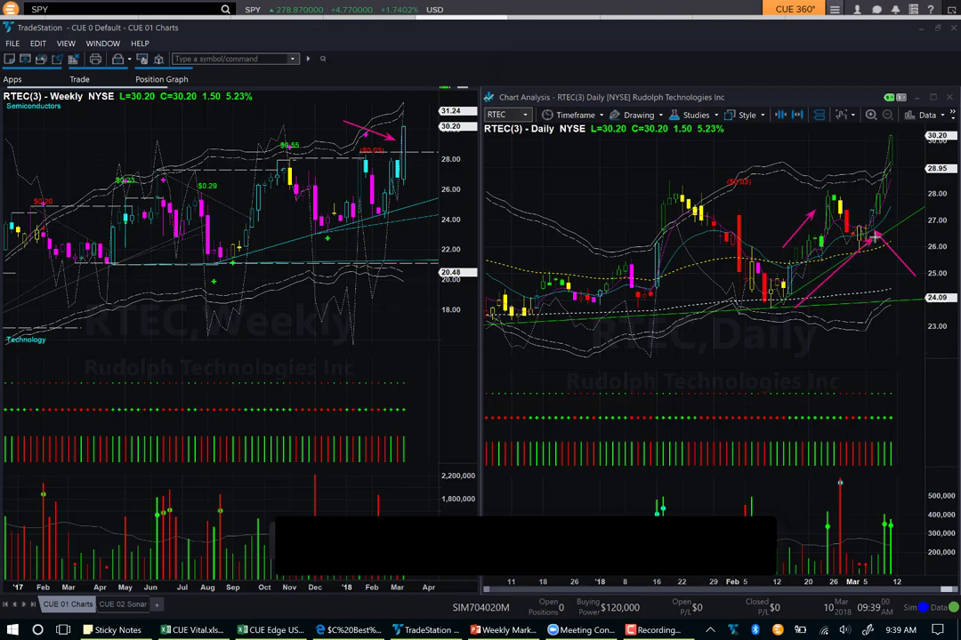
pyautogui.moveTo(926, 260); pyautogui.dragTo(880, 227)
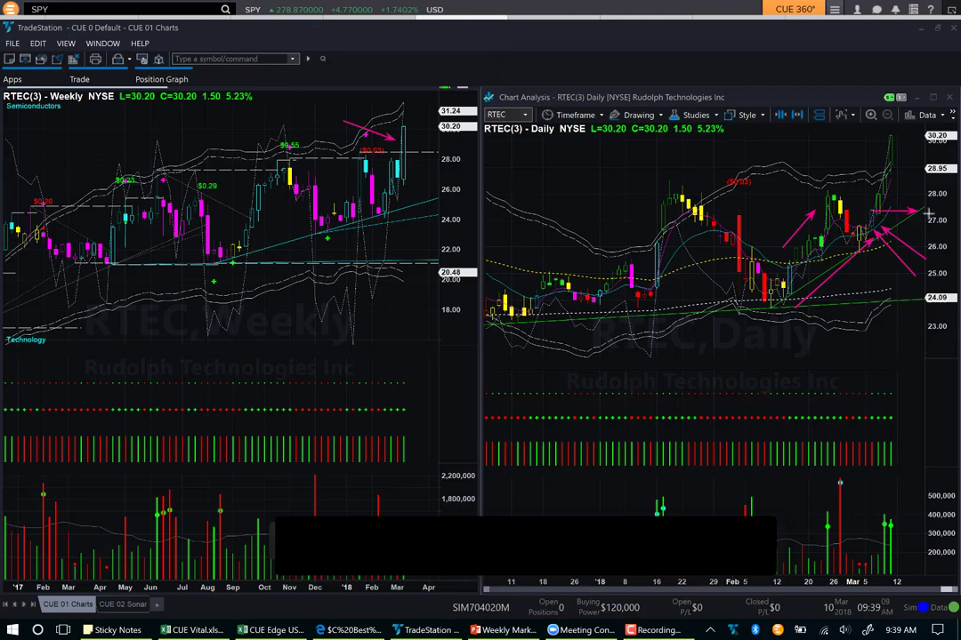
# - Mark RTEC's daily price levels and the latest highs on both charts with arrows, and clear all drawings
pyautogui.moveTo(925, 211); pyautogui.dragTo(874, 214)
pyautogui.moveTo(897, 255); pyautogui.dragTo(862, 255)
pyautogui.moveTo(876, 179); pyautogui.dragTo(901, 178)
pyautogui.moveTo(384, 108); pyautogui.dragTo(403, 125)
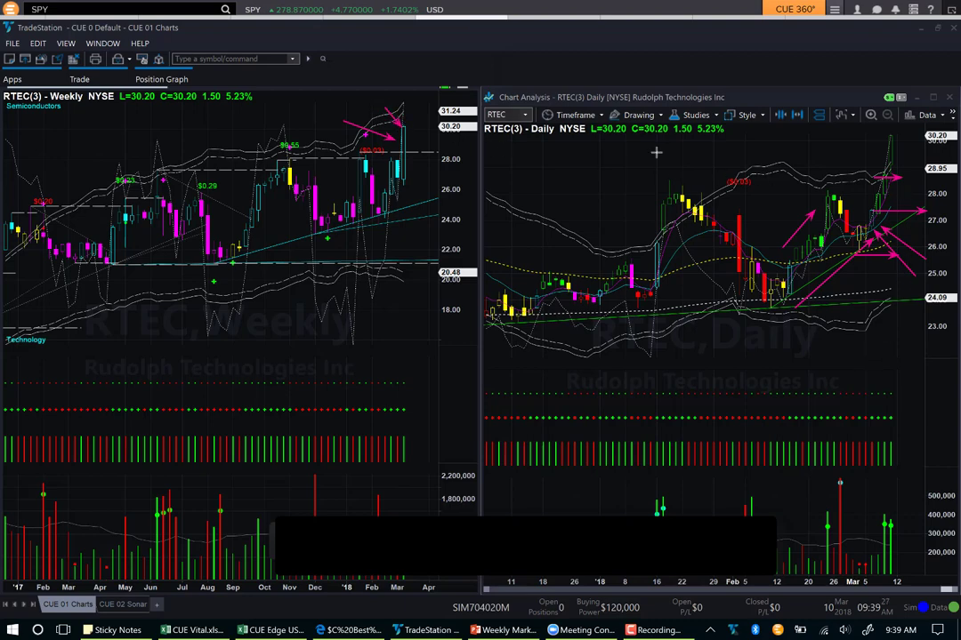
pyautogui.moveTo(851, 137); pyautogui.dragTo(887, 152)
pyautogui.moveTo(920, 213); pyautogui.dragTo(923, 211)
pyautogui.click(843, 115)
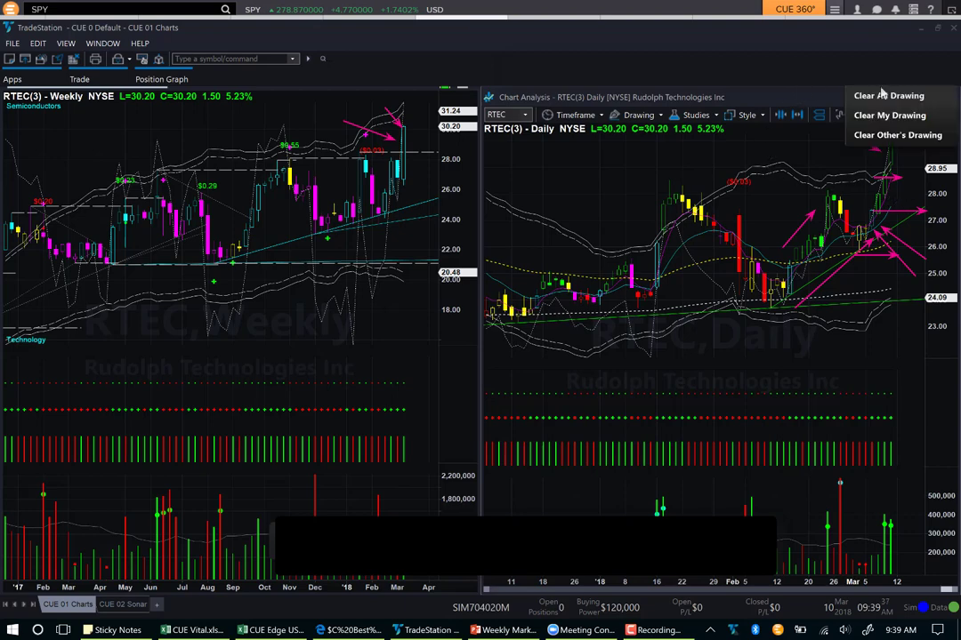
pyautogui.click(880, 94)
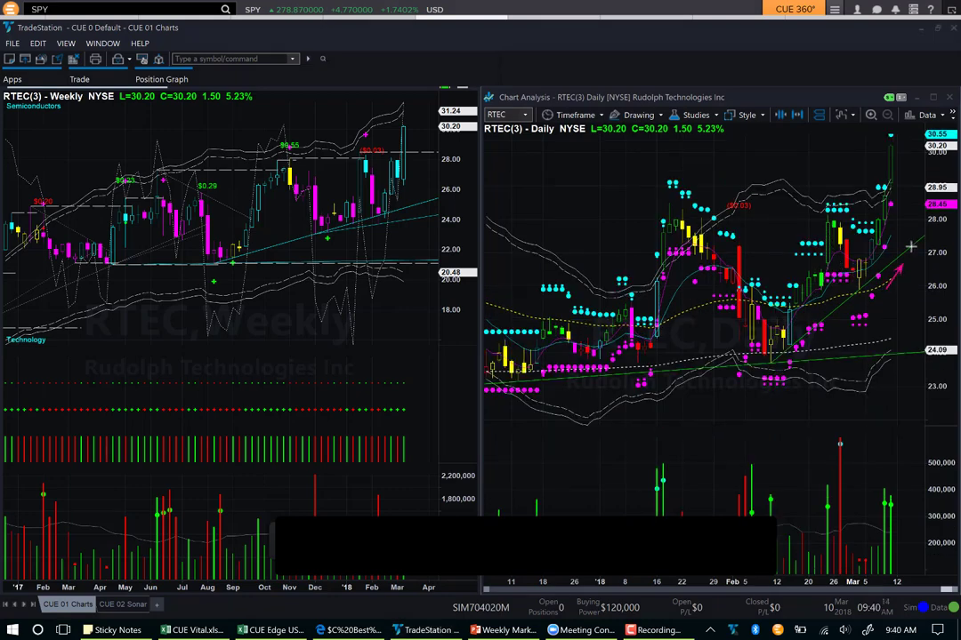
# - Trace RTEC's March rise on the daily chart with arrows up to the 28.45 level, and clear all drawings
pyautogui.click(912, 206)
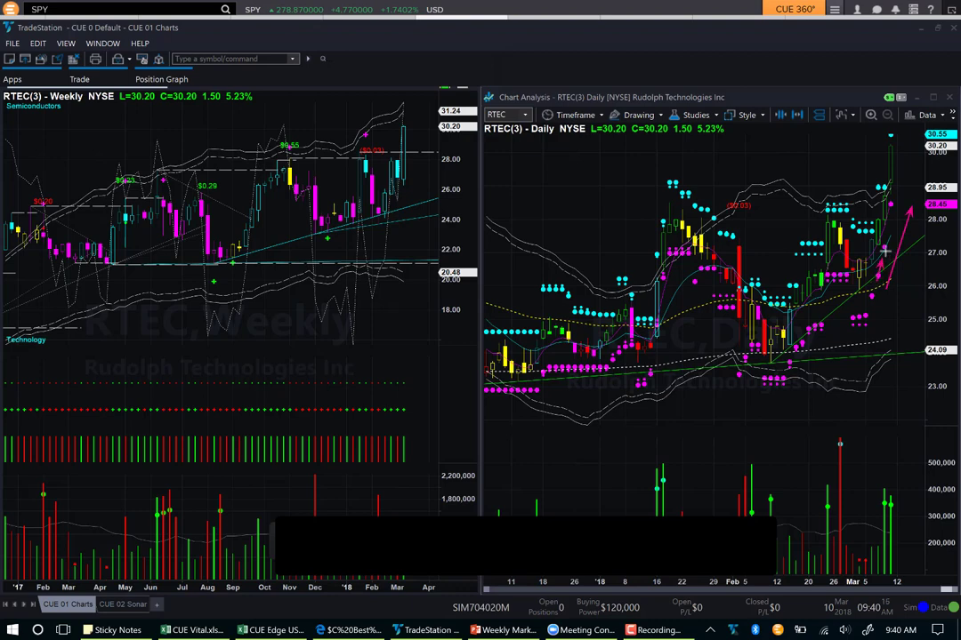
pyautogui.moveTo(884, 236); pyautogui.dragTo(931, 203)
pyautogui.click(932, 205)
pyautogui.click(890, 206)
pyautogui.moveTo(895, 152); pyautogui.dragTo(917, 190)
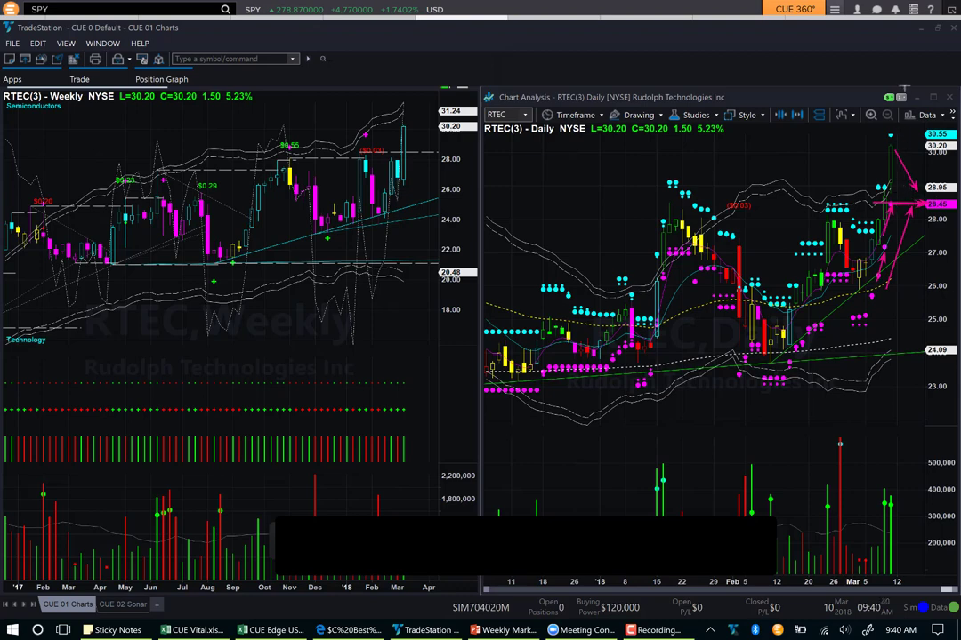
pyautogui.click(843, 115)
pyautogui.click(881, 96)
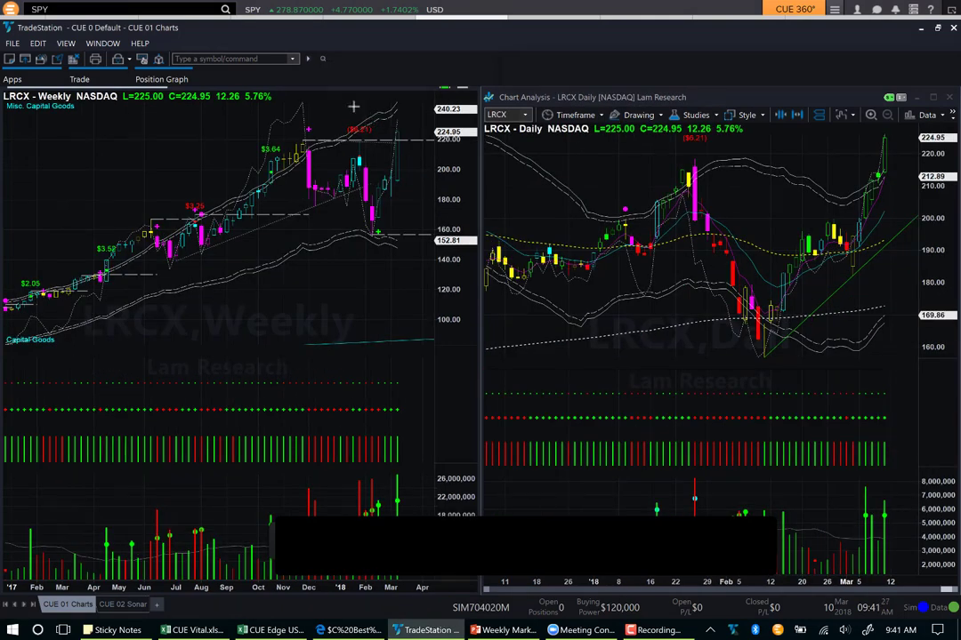
# - Point arrows at LRCX's latest weekly bar and its March advance on the daily chart, and clear the drawings
pyautogui.click(361, 112)
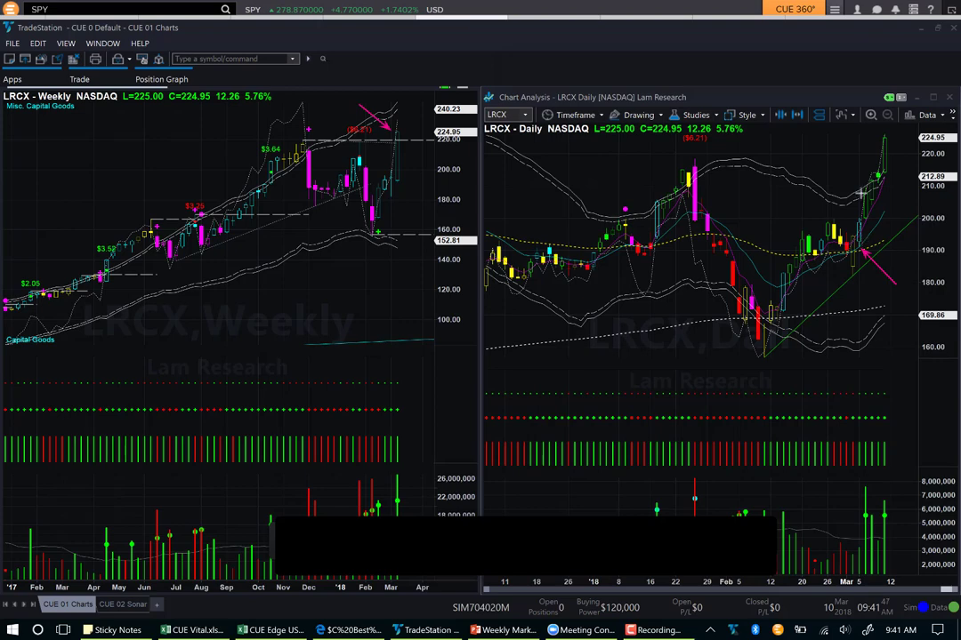
pyautogui.moveTo(883, 178); pyautogui.dragTo(870, 189)
pyautogui.moveTo(410, 110); pyautogui.dragTo(398, 129)
pyautogui.moveTo(901, 141); pyautogui.dragTo(887, 153)
pyautogui.click(841, 114)
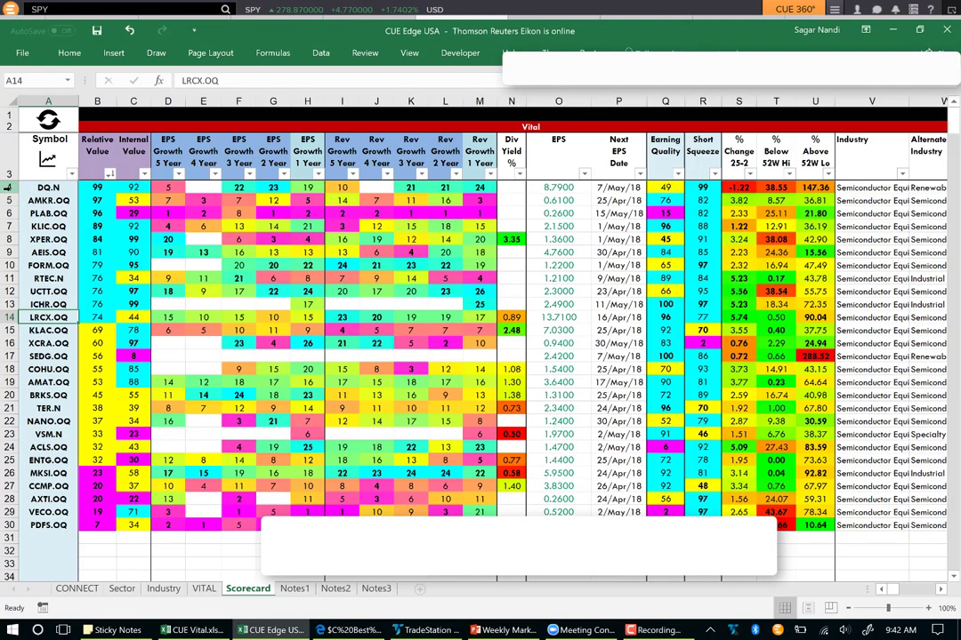
# - Select the DQ.N row on the Scorecard sheet and mark the latest bar of DQ's weekly chart in TradeStation
pyautogui.click(28, 186)
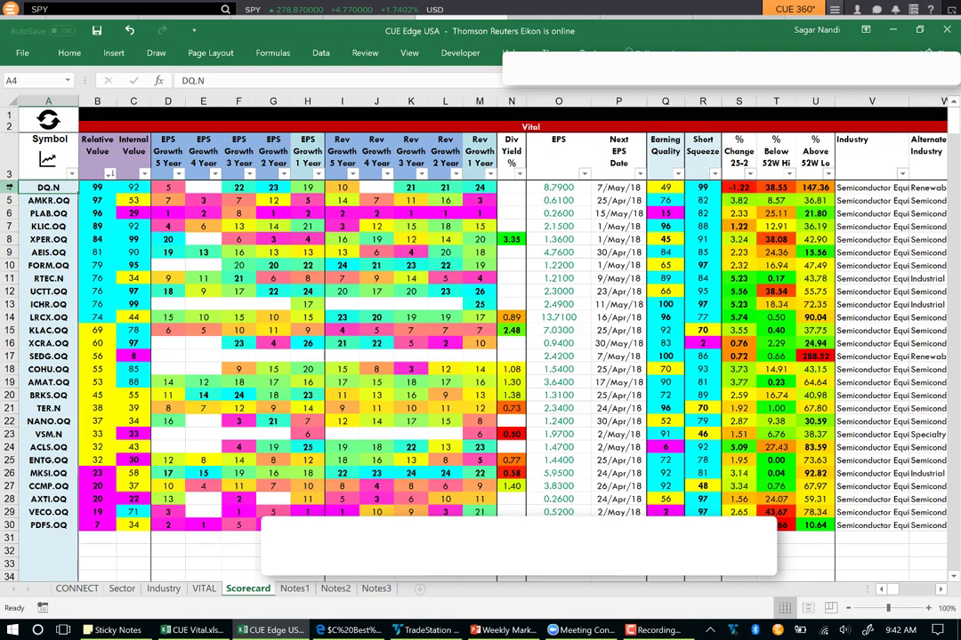
pyautogui.click(11, 187)
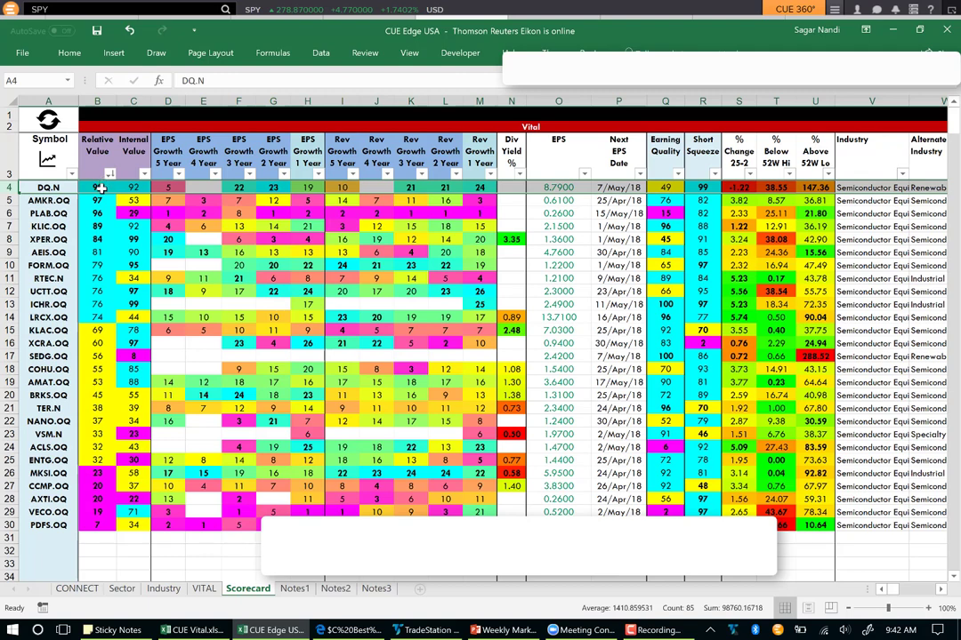
pyautogui.click(427, 630)
pyautogui.moveTo(458, 178); pyautogui.dragTo(413, 223)
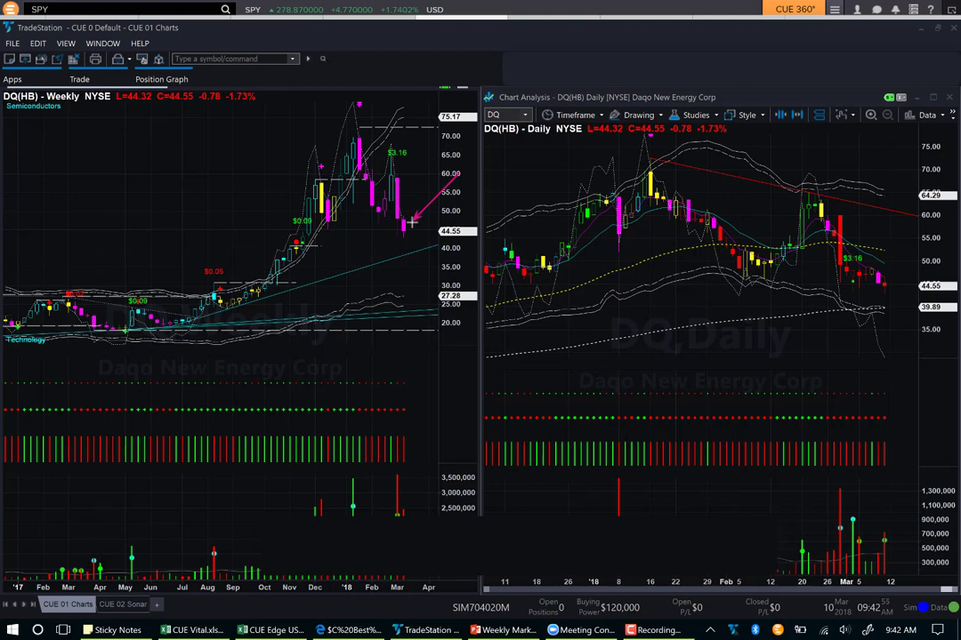
# - Mark DQ's January peaks on the weekly and daily charts, and its January and March declines on the daily chart, with arrows
pyautogui.moveTo(275, 125); pyautogui.dragTo(349, 107)
pyautogui.moveTo(556, 148); pyautogui.dragTo(637, 133)
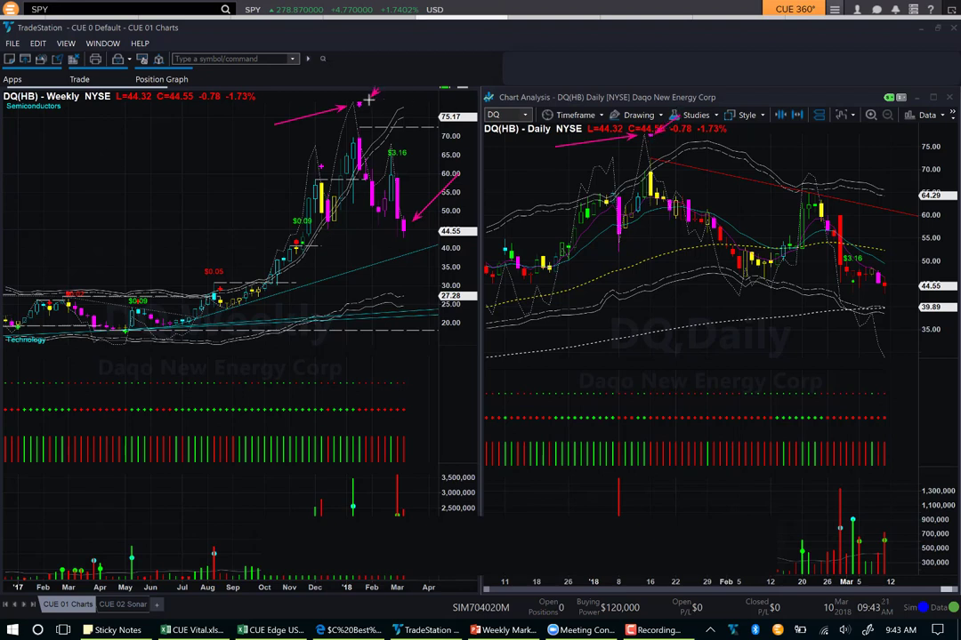
pyautogui.moveTo(637, 224)
pyautogui.mouseDown()
pyautogui.moveTo(669, 196)
pyautogui.moveTo(689, 193)
pyautogui.mouseUp()
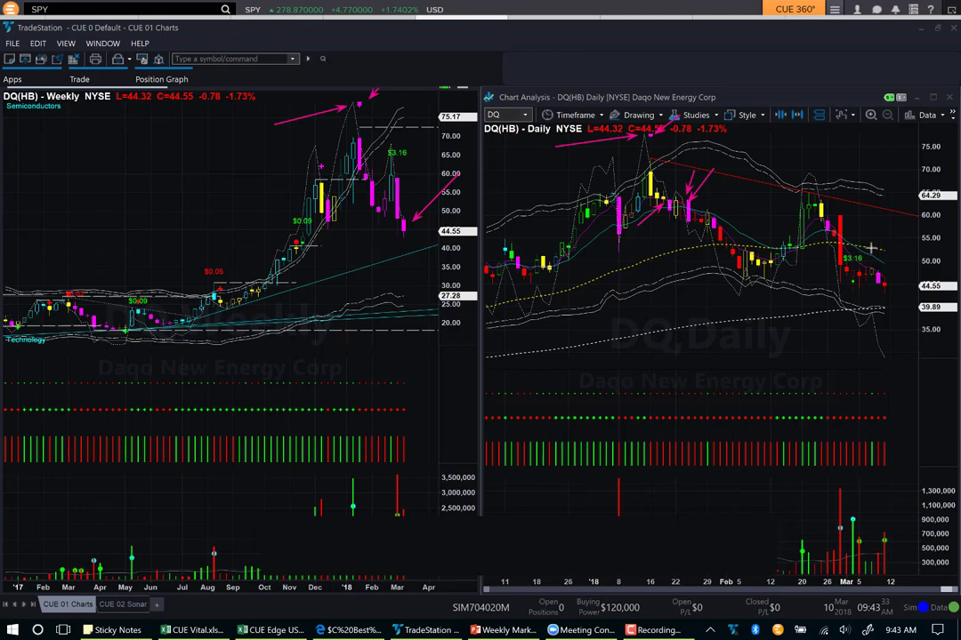
pyautogui.moveTo(860, 229); pyautogui.dragTo(902, 283)
pyautogui.moveTo(916, 311); pyautogui.dragTo(895, 293)
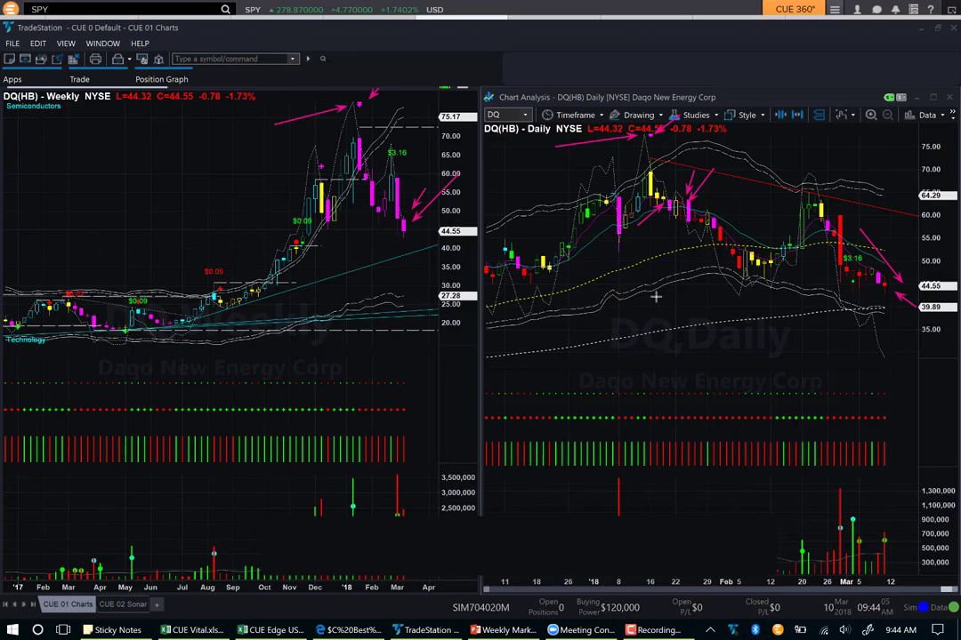
# - Switch to the Best Performing Industries chart in the browser and point an arrow at the Semiconductor Equipment bar
pyautogui.hotkey('alt', 'Tab')
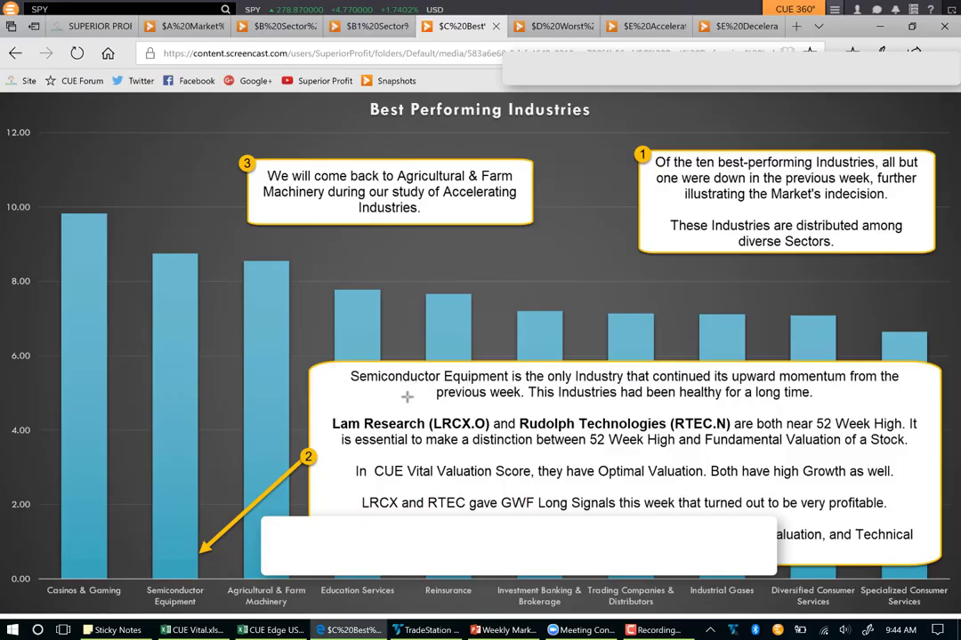
pyautogui.moveTo(218, 487); pyautogui.dragTo(181, 538)
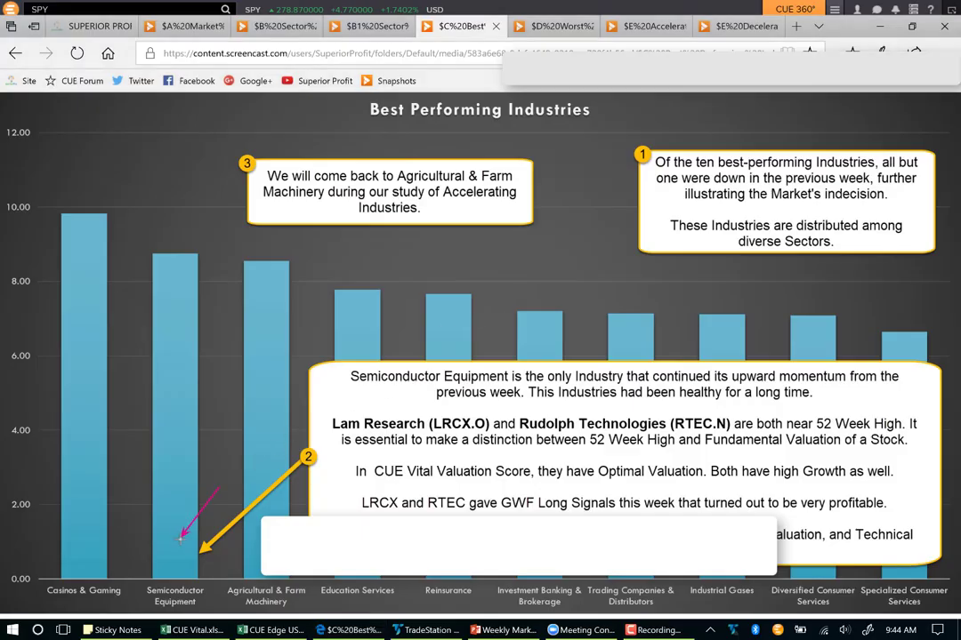
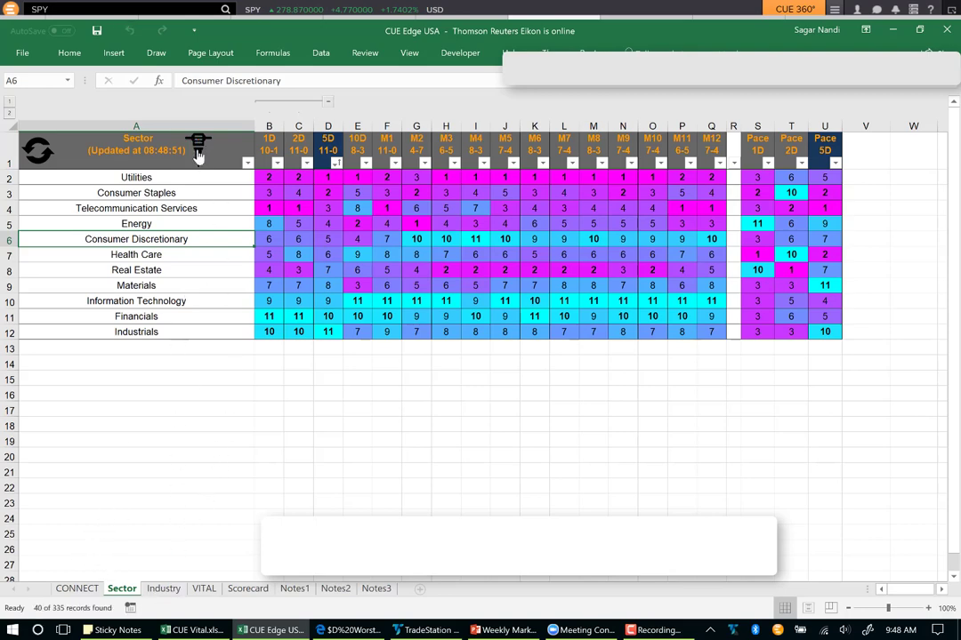
# - Sort the industries on the Industry sheet by the 5D column from smallest to largest
pyautogui.click(170, 596)
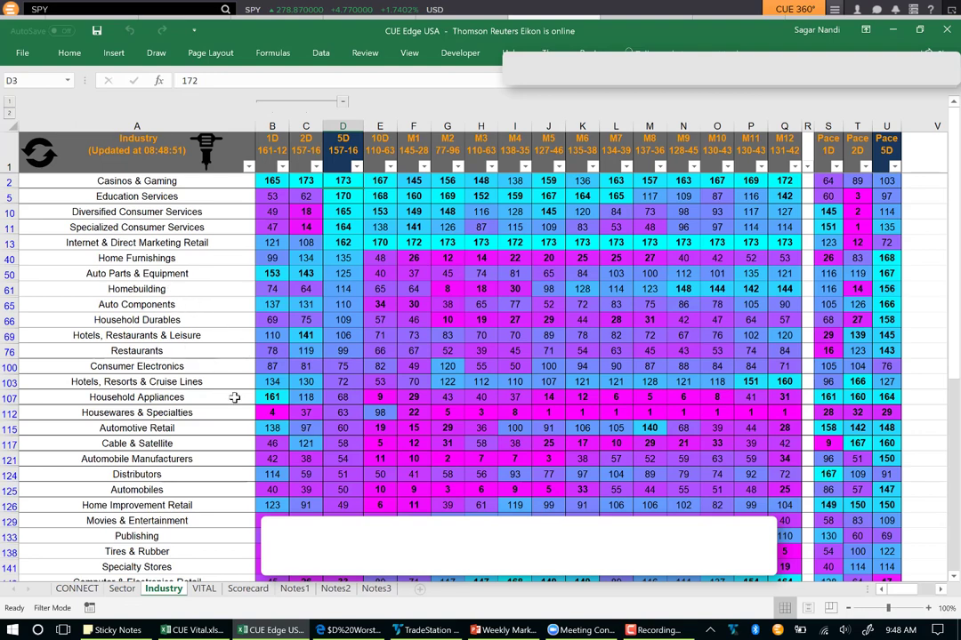
pyautogui.click(356, 166)
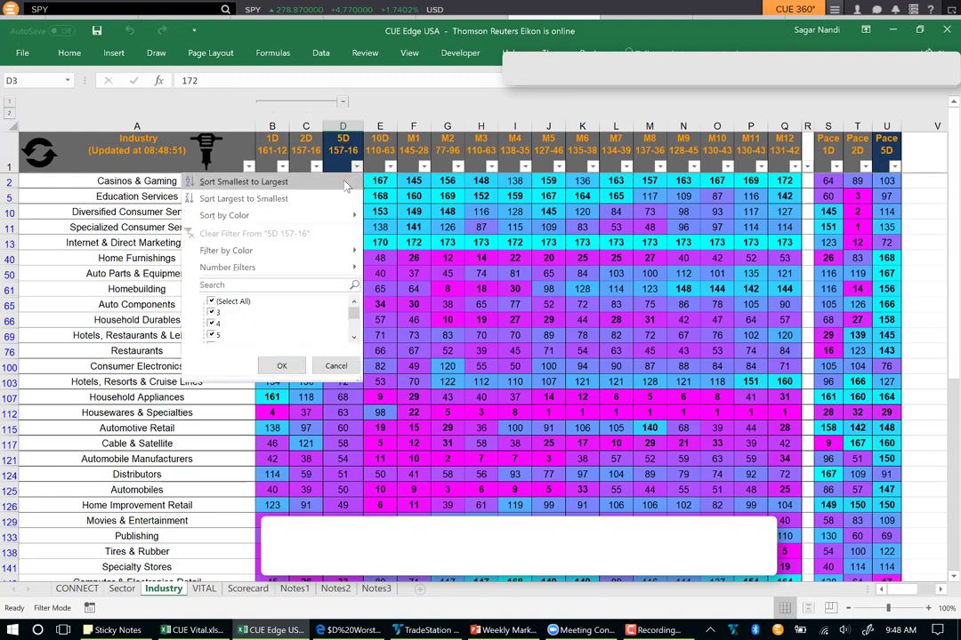
pyautogui.click(267, 183)
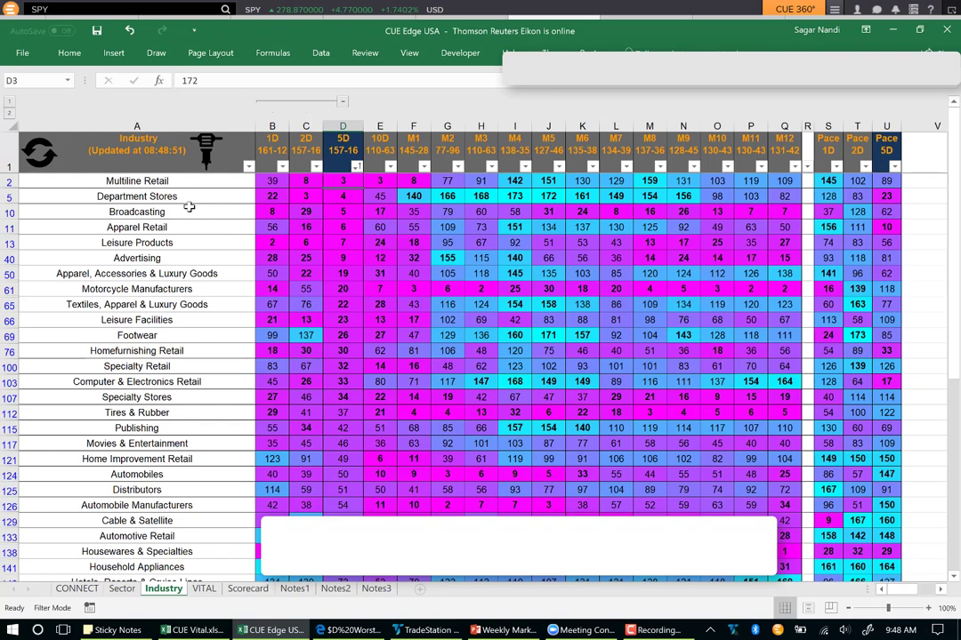
# - Review the Department Stores row, examining its M1 to M12, 10D, 5D and Pace 5D ranks
pyautogui.click(9, 196)
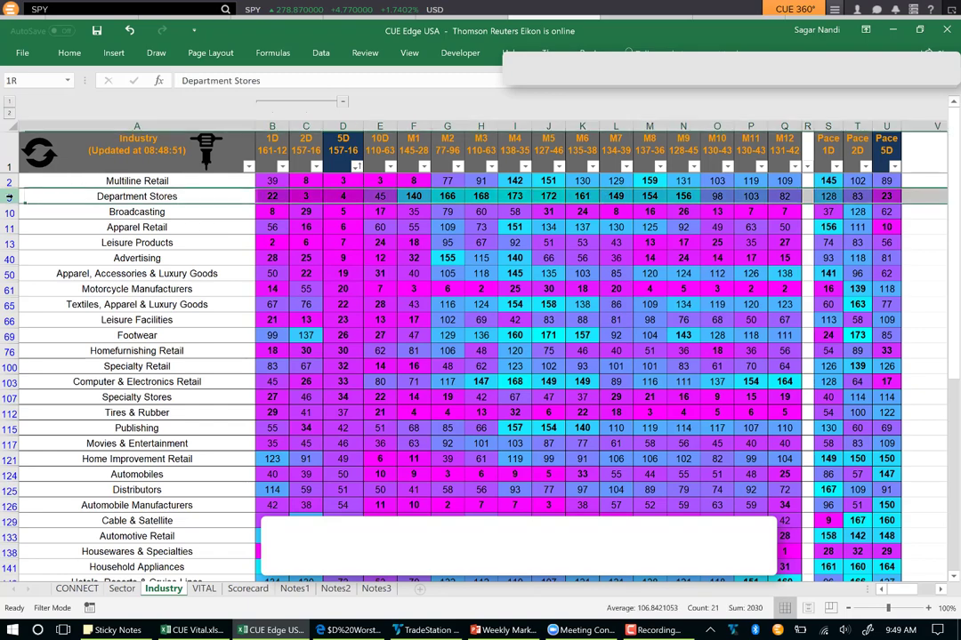
pyautogui.click(419, 198)
pyautogui.moveTo(419, 198); pyautogui.dragTo(783, 195)
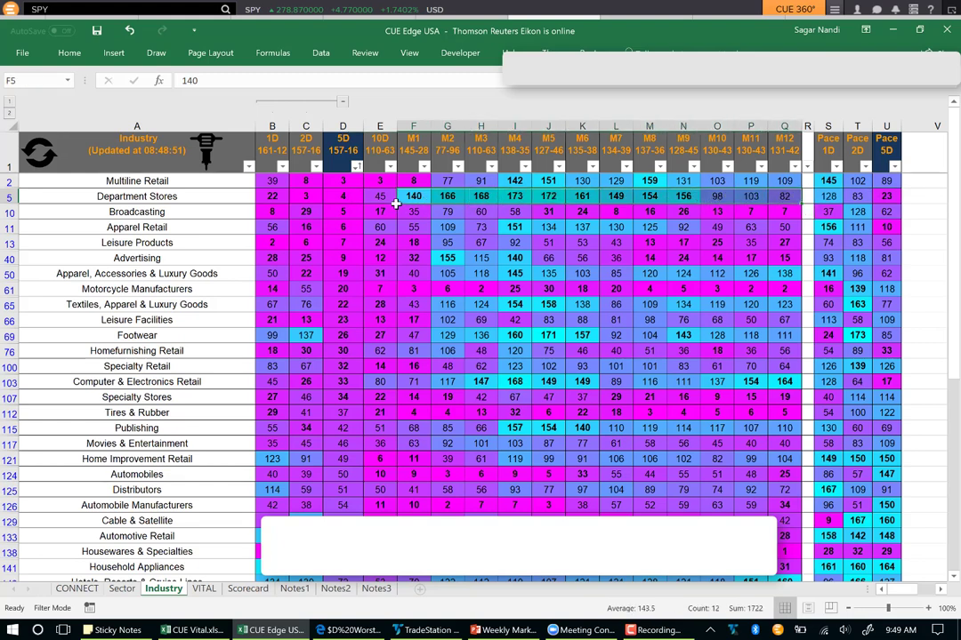
pyautogui.click(385, 196)
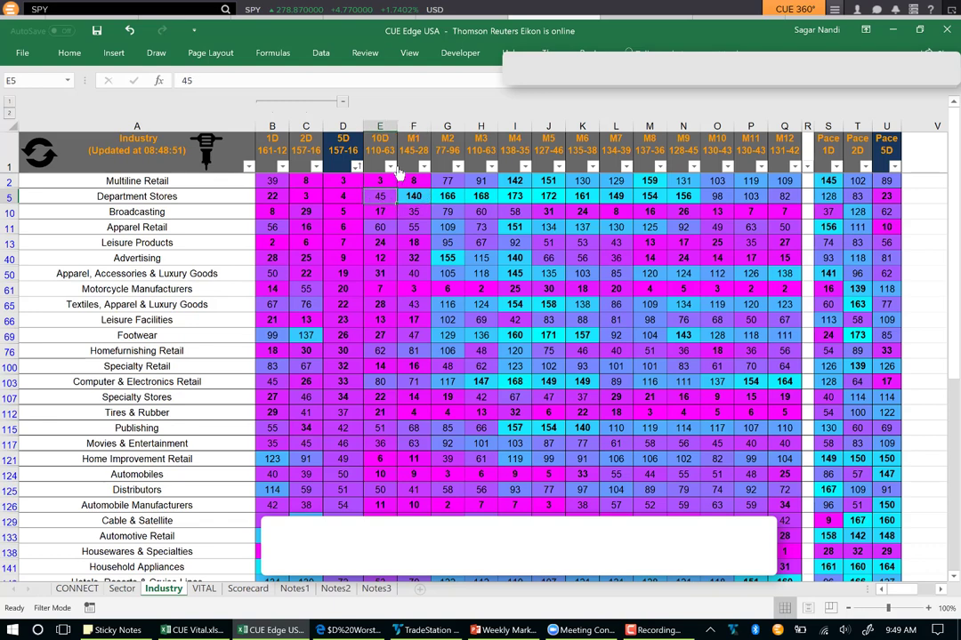
pyautogui.click(342, 197)
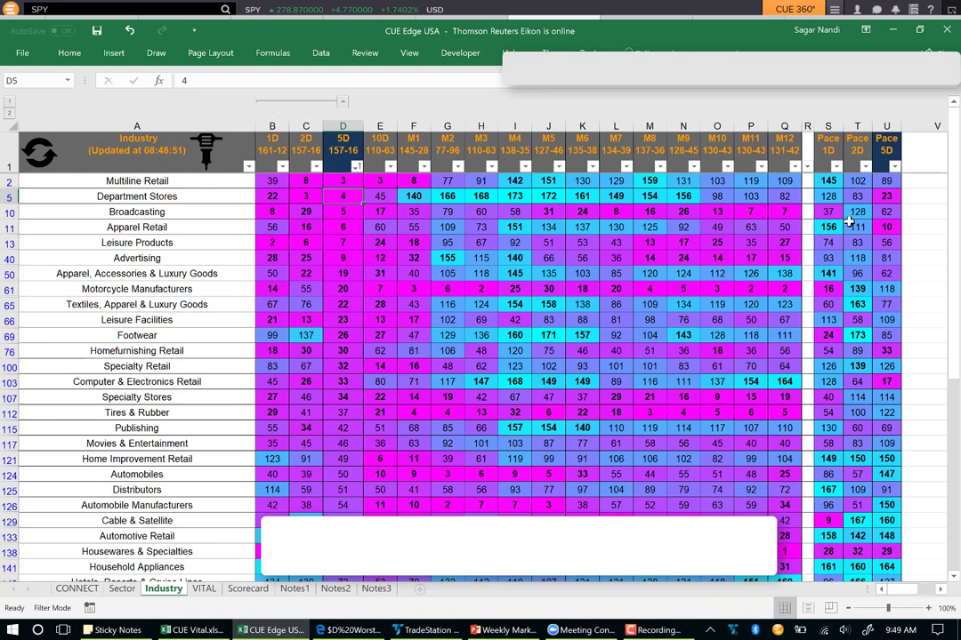
pyautogui.click(886, 198)
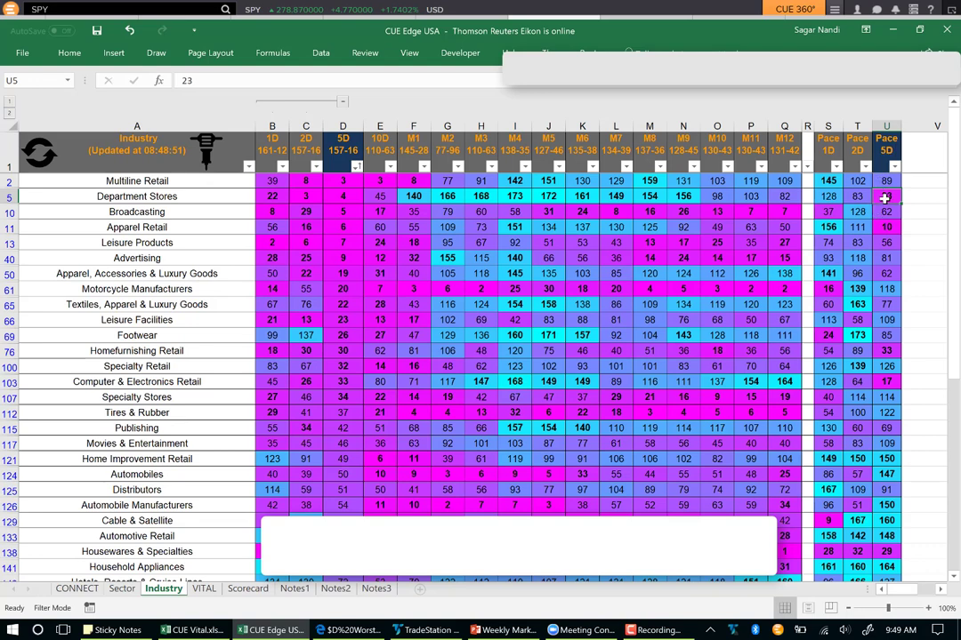
pyautogui.click(124, 197)
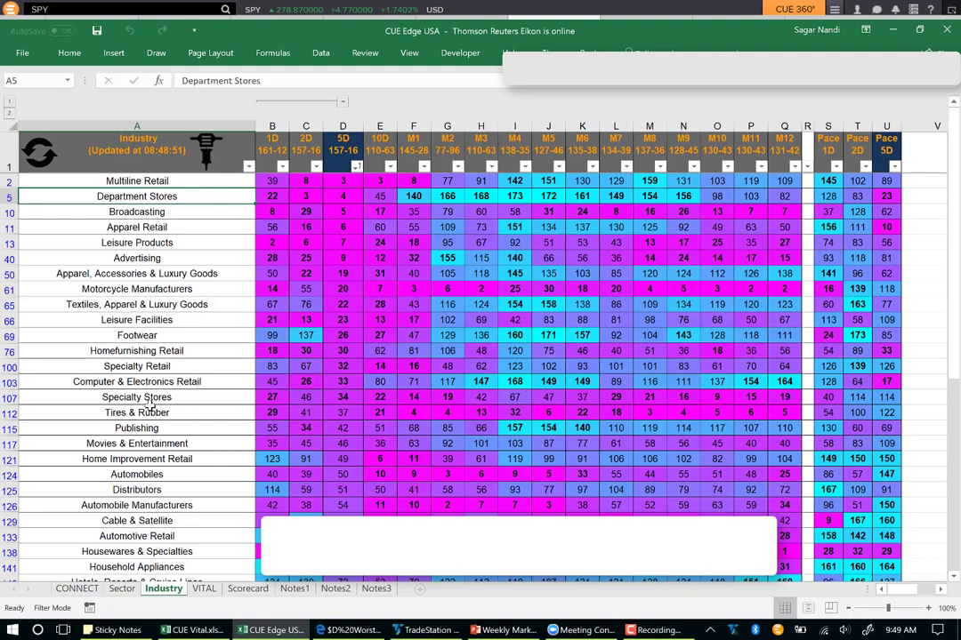
# - Open the VITAL sheet and examine JCP.N's revenue growth ranks from 5 Year to 1 Year among the Department Stores stocks
pyautogui.click(203, 589)
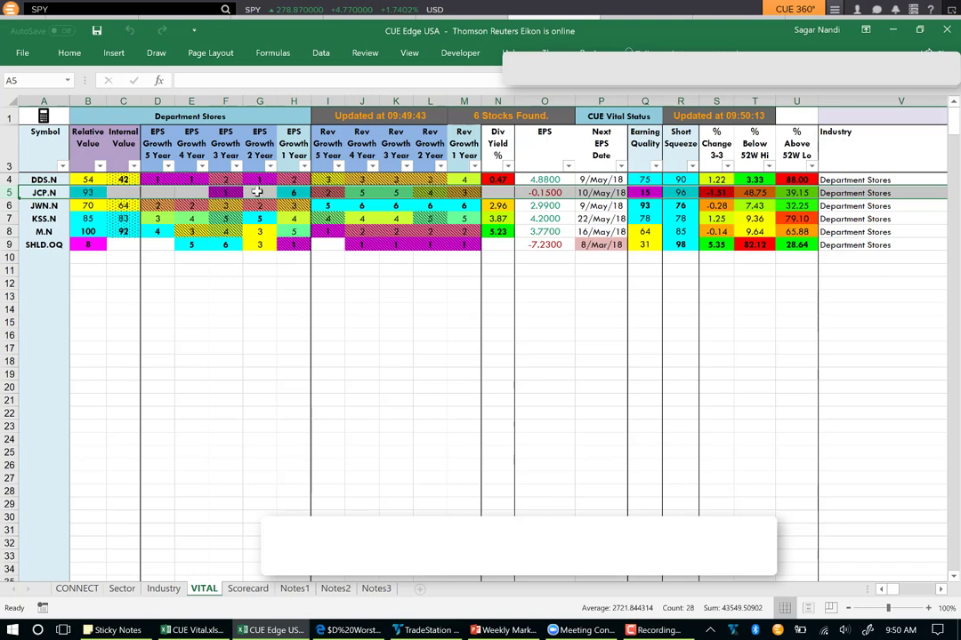
pyautogui.click(327, 192)
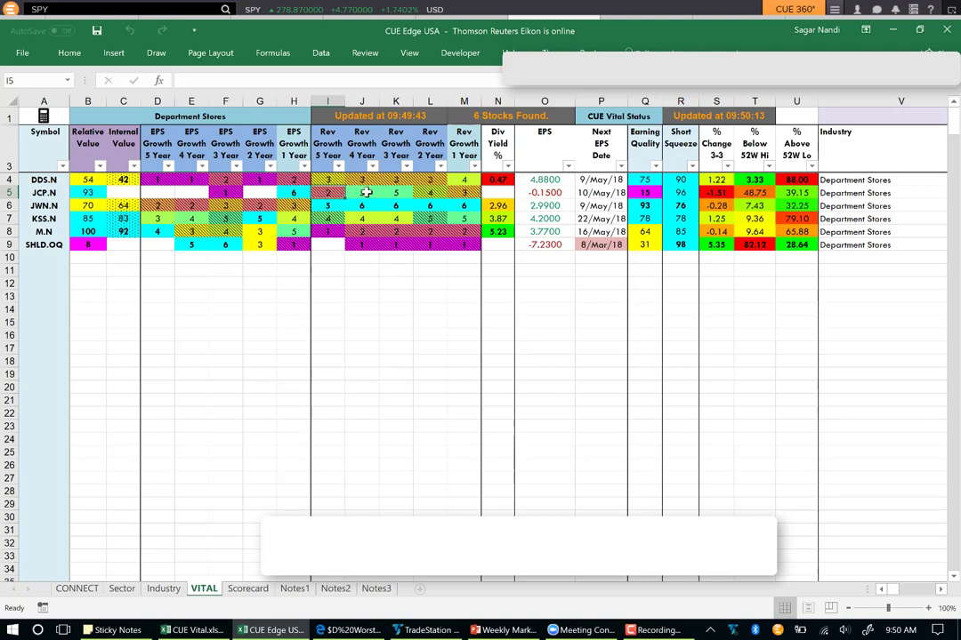
pyautogui.click(434, 192)
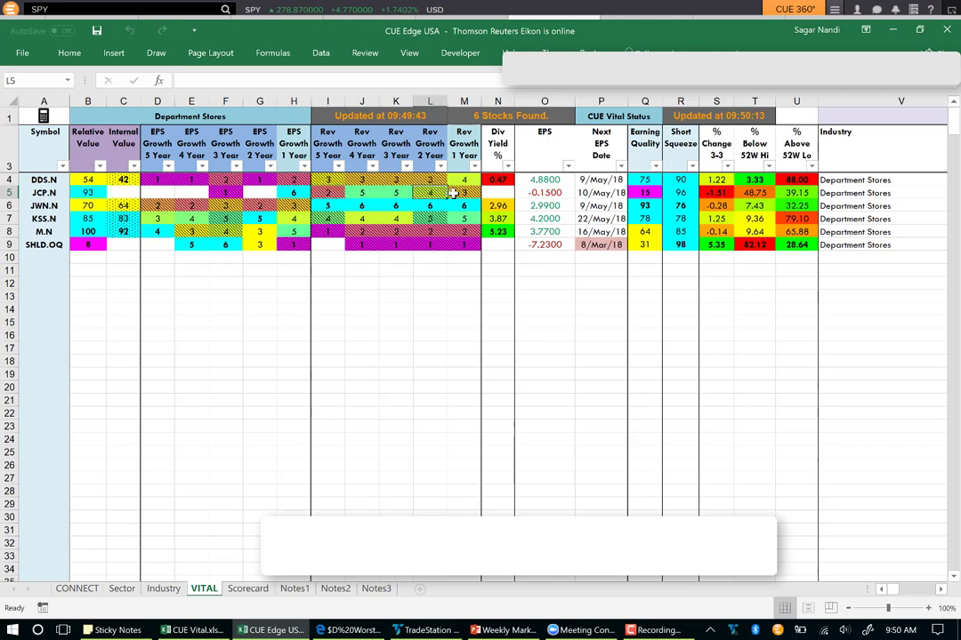
pyautogui.moveTo(449, 192); pyautogui.dragTo(463, 193)
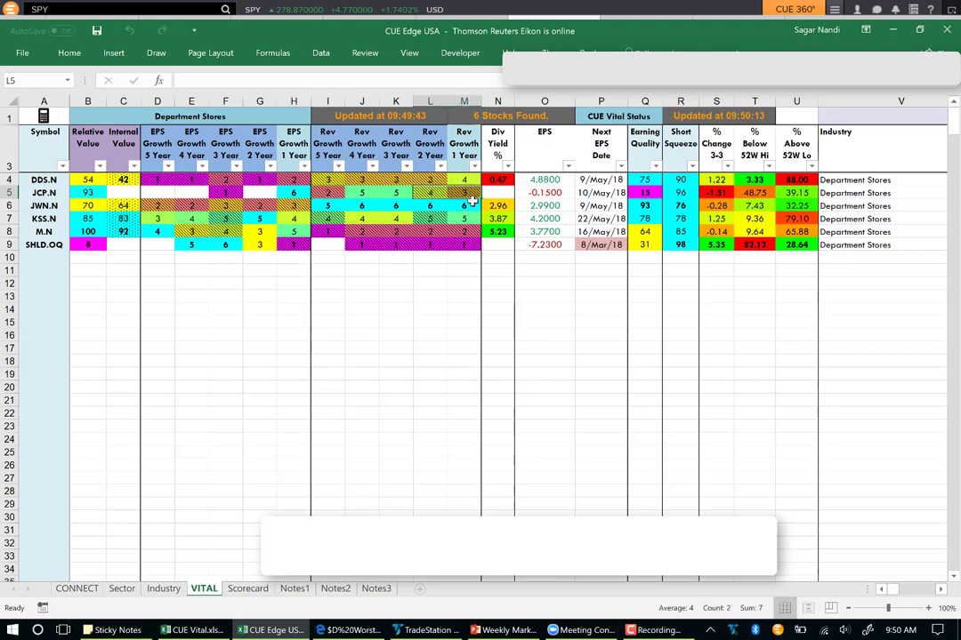
pyautogui.click(466, 149)
pyautogui.click(431, 151)
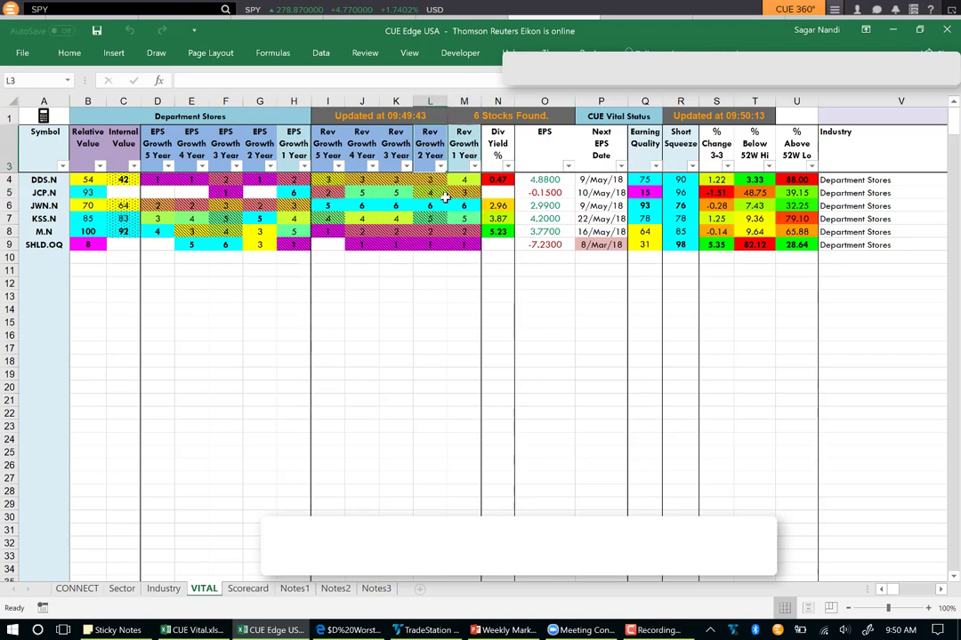
# - Examine JCP.N's 2 Year and 1 Year revenue growth, Earning Quality and Relative Value ranks on the VITAL sheet
pyautogui.moveTo(429, 192); pyautogui.dragTo(462, 201)
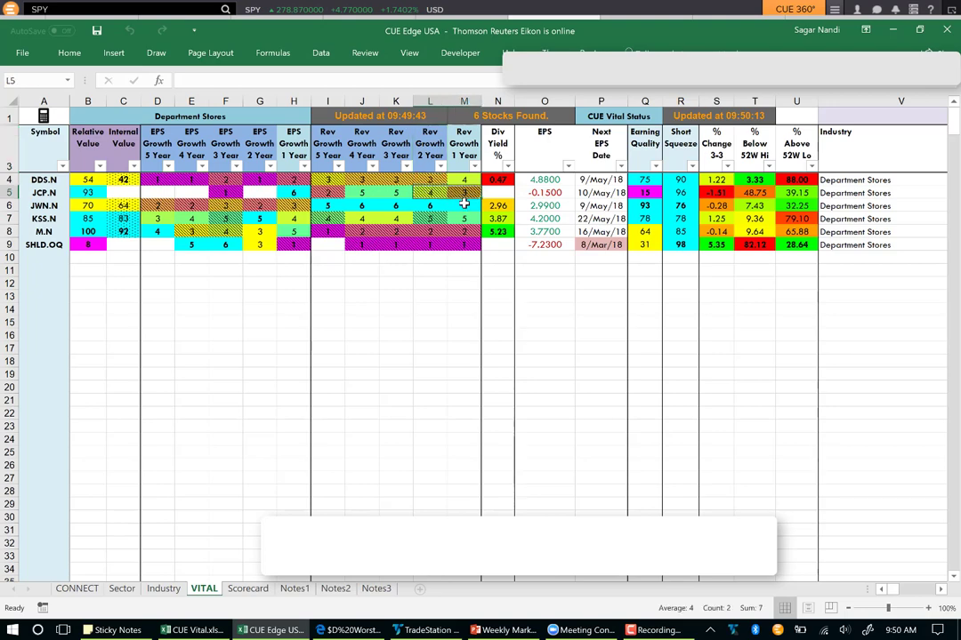
pyautogui.click(648, 192)
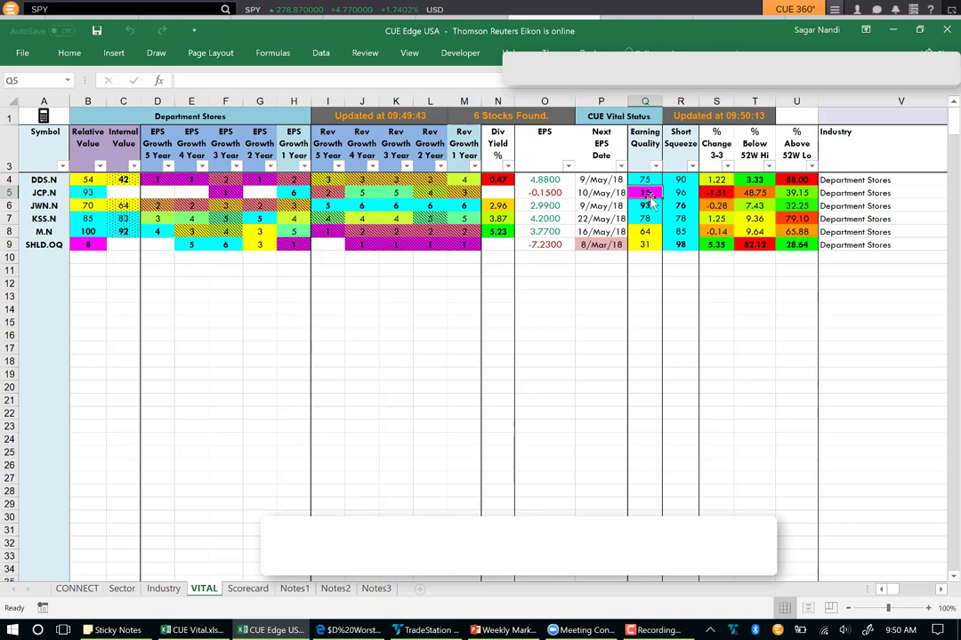
pyautogui.click(88, 192)
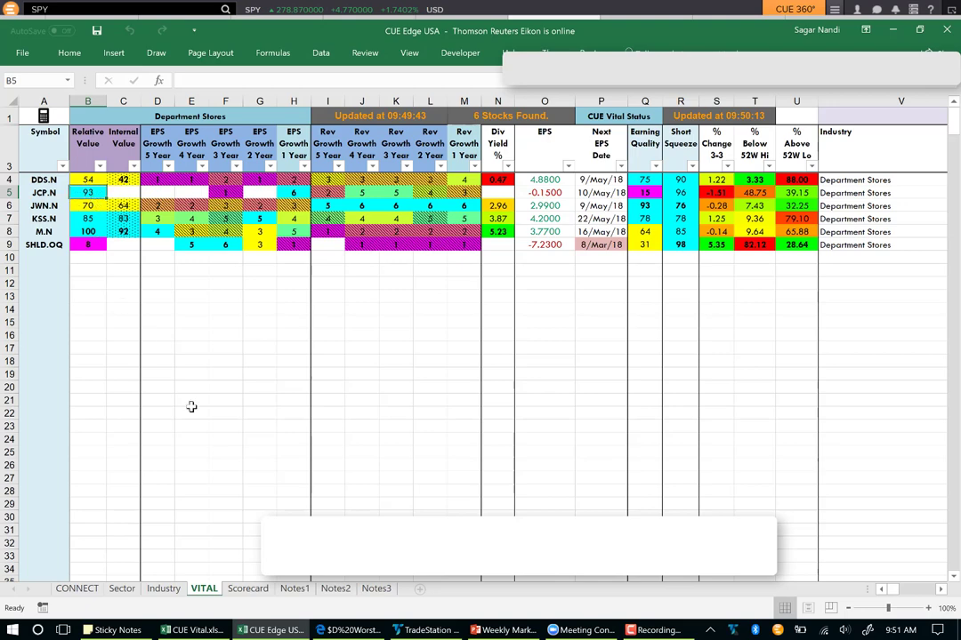
# - Switch to TradeStation and mark the JCP weekly chart's decline, November rebound and reversal at the $0.57 earnings bar with arrows
pyautogui.hotkey('alt', 'Tab')
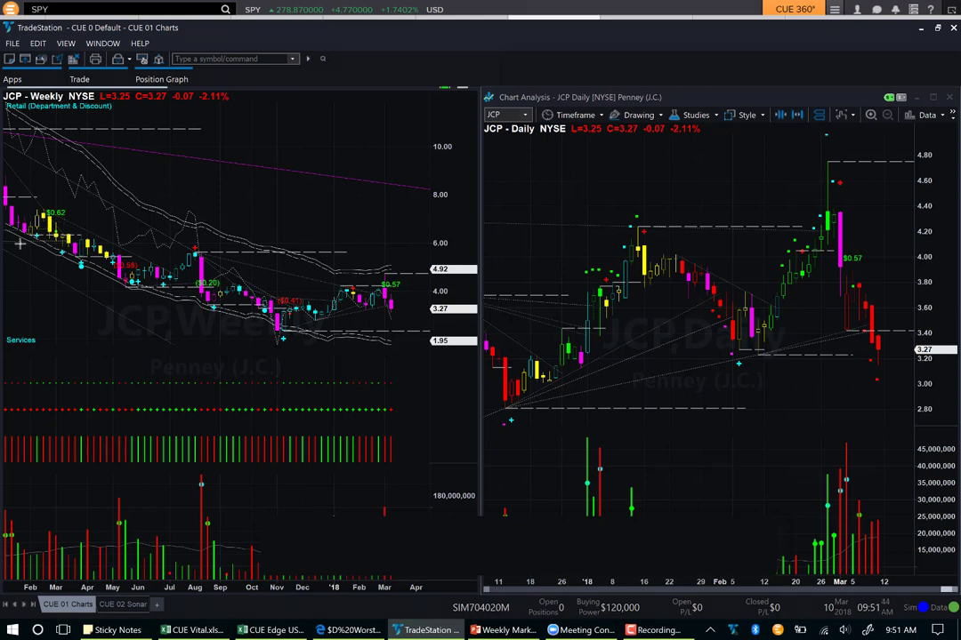
pyautogui.moveTo(20, 238)
pyautogui.mouseDown()
pyautogui.moveTo(242, 341)
pyautogui.moveTo(307, 331)
pyautogui.mouseUp()
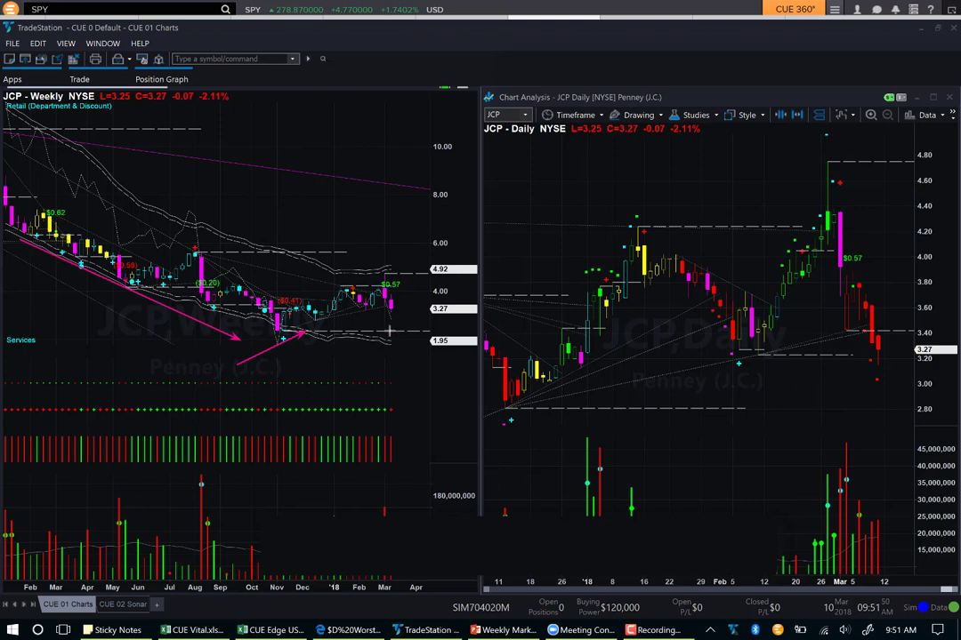
pyautogui.moveTo(357, 238); pyautogui.dragTo(380, 272)
pyautogui.moveTo(384, 285); pyautogui.dragTo(431, 286)
pyautogui.moveTo(401, 248); pyautogui.dragTo(383, 270)
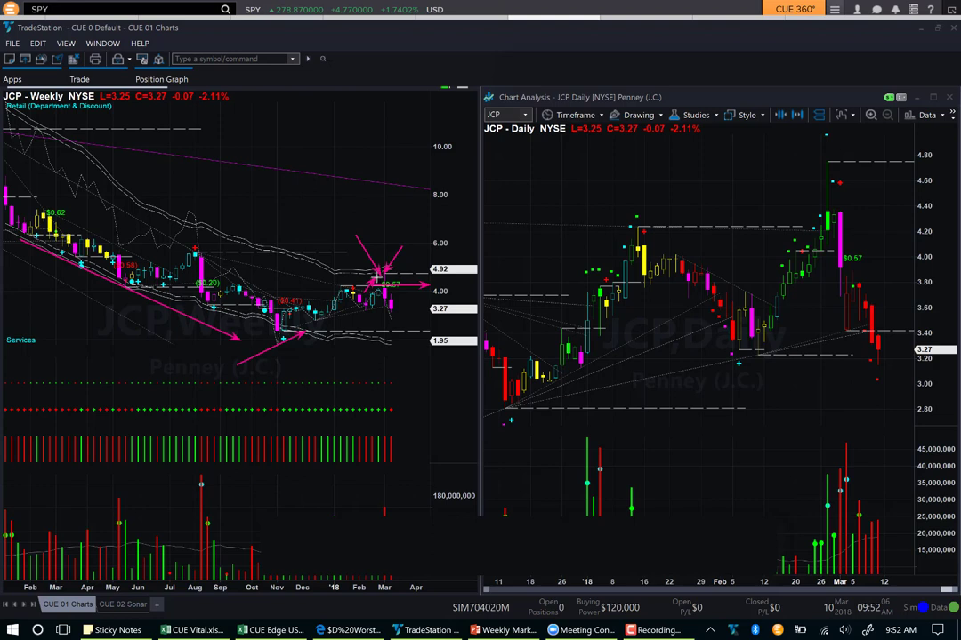
pyautogui.moveTo(398, 286); pyautogui.dragTo(416, 301)
# - Mark the earlier January high's level and the late-February spike and reversal on the JCP daily chart with arrows
pyautogui.moveTo(747, 227); pyautogui.dragTo(901, 226)
pyautogui.moveTo(786, 234)
pyautogui.mouseDown()
pyautogui.moveTo(816, 147)
pyautogui.moveTo(888, 236)
pyautogui.mouseUp()
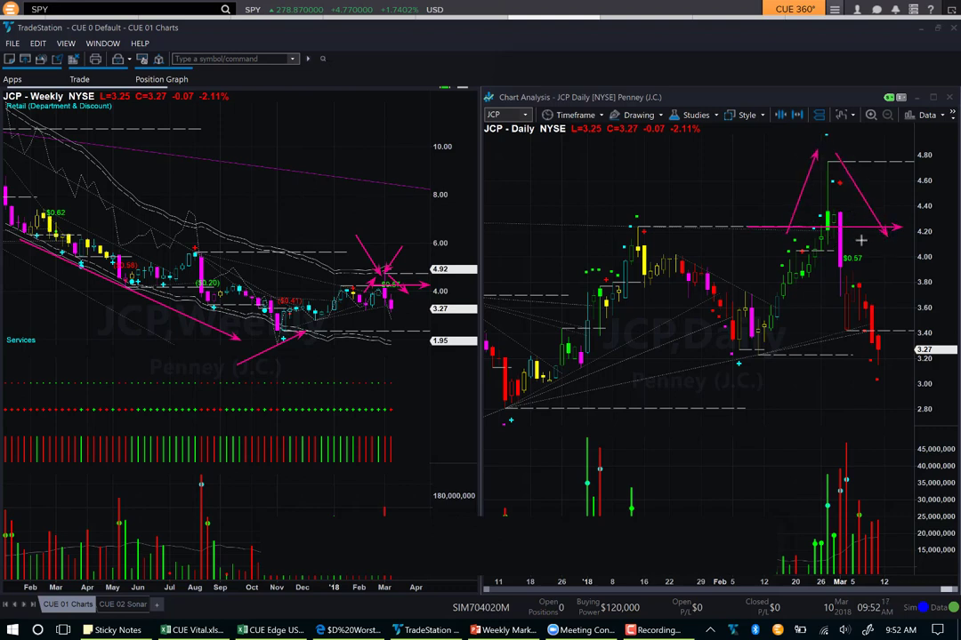
pyautogui.moveTo(819, 131); pyautogui.dragTo(827, 157)
pyautogui.moveTo(864, 163); pyautogui.dragTo(832, 208)
pyautogui.moveTo(886, 190); pyautogui.dragTo(840, 214)
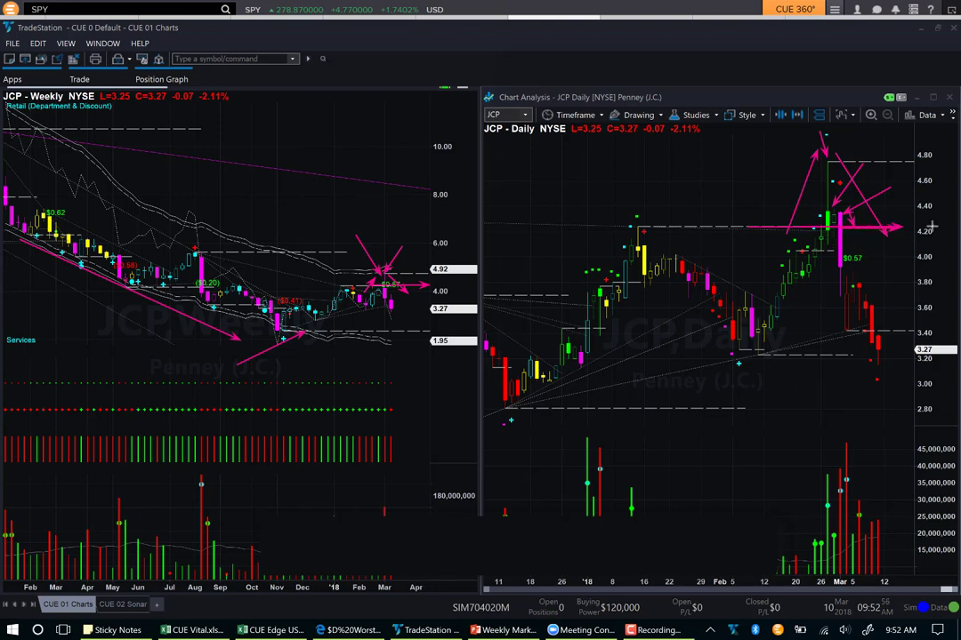
# - Mark the level above the large magenta March candle and the following drop on the JCP daily chart with arrows, and clear all annotations
pyautogui.moveTo(847, 208); pyautogui.dragTo(911, 197)
pyautogui.moveTo(905, 248); pyautogui.dragTo(860, 273)
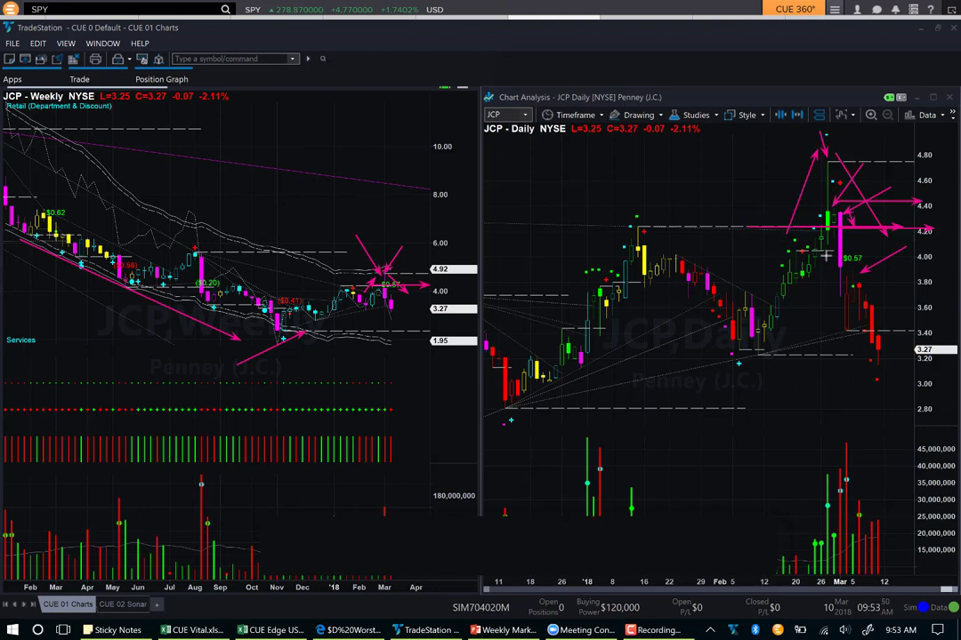
pyautogui.moveTo(837, 270); pyautogui.dragTo(842, 338)
pyautogui.moveTo(900, 272); pyautogui.dragTo(862, 278)
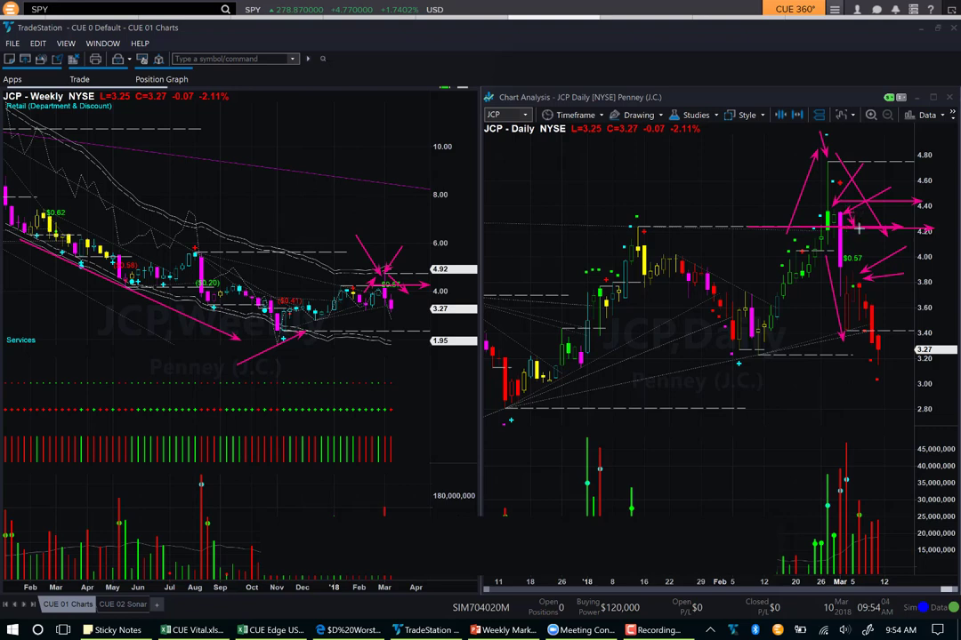
pyautogui.click(845, 115)
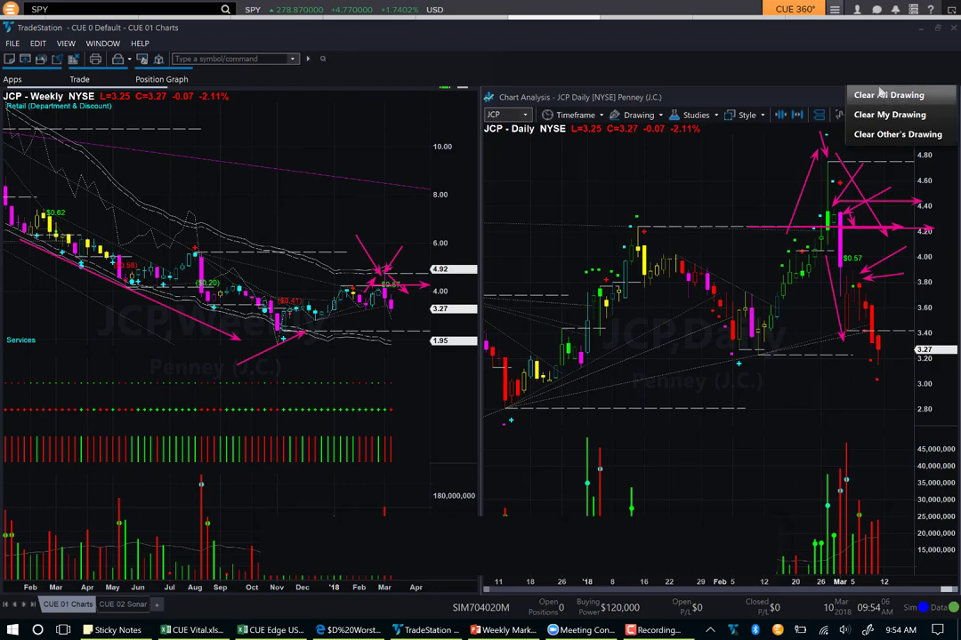
pyautogui.click(883, 94)
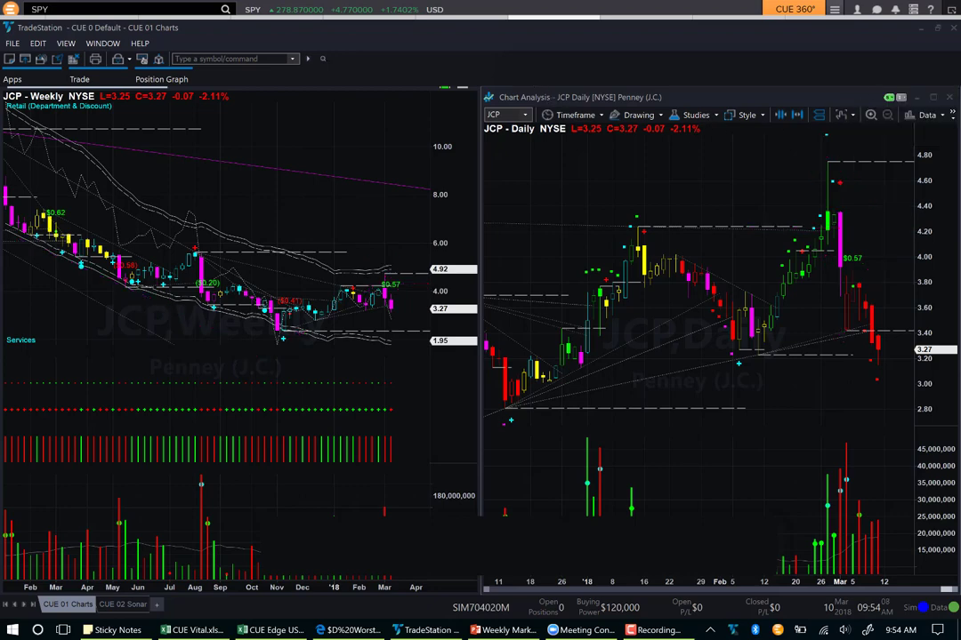
# - Maximize the JCP daily chart and draw a horizontal line at 4.24 along the January high
pyautogui.click(932, 97)
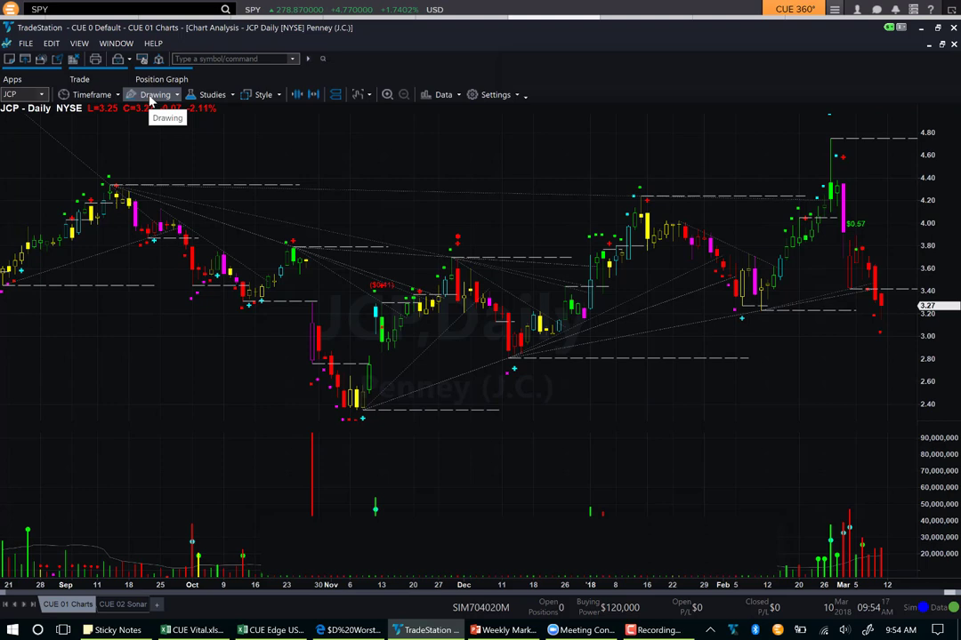
pyautogui.click(151, 96)
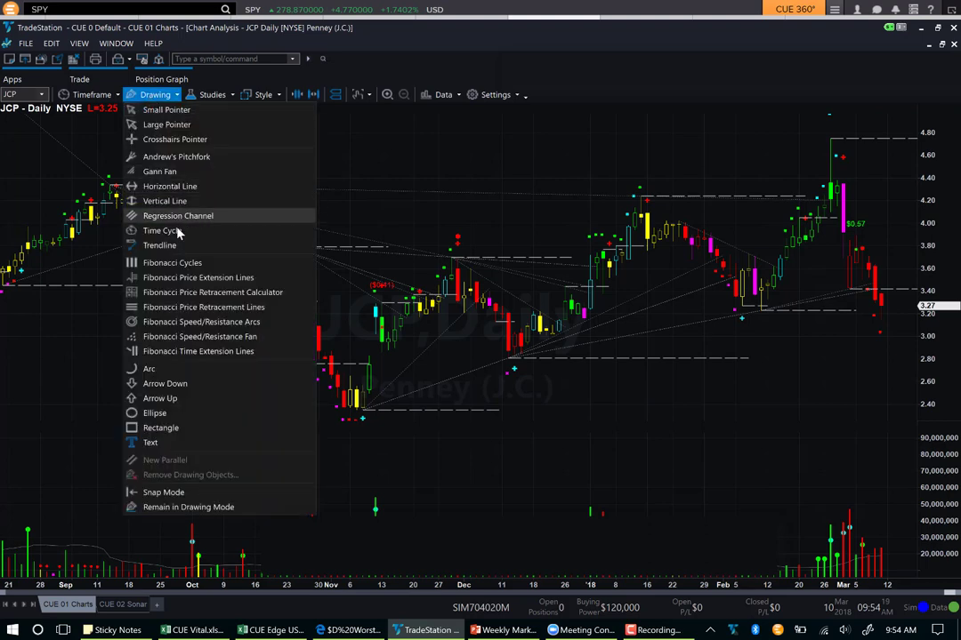
pyautogui.click(178, 180)
pyautogui.click(843, 196)
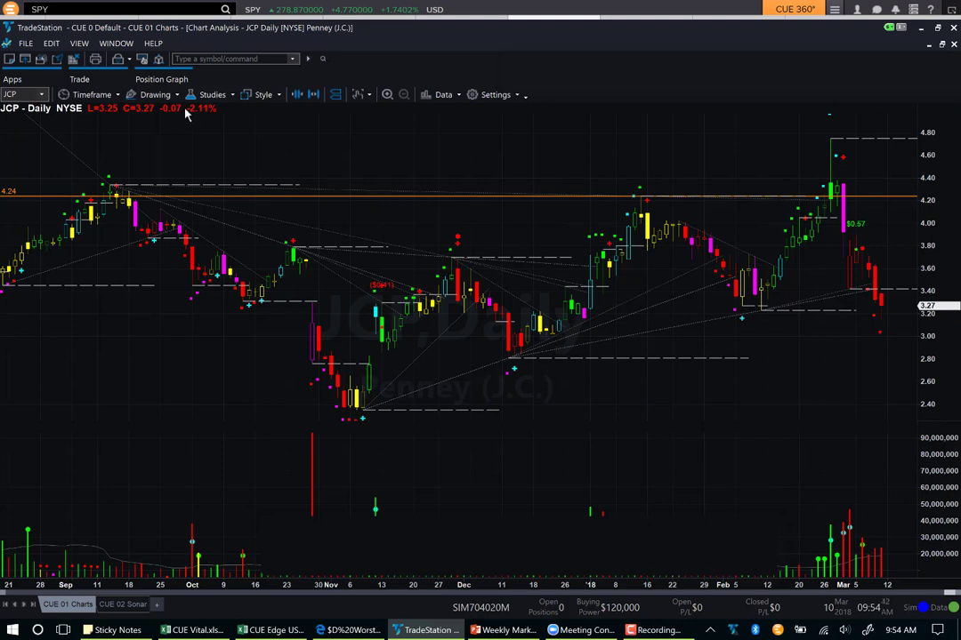
# - Draw a vertical line on the JCP daily chart at the 2/28/2018 16:00 bar
pyautogui.click(153, 94)
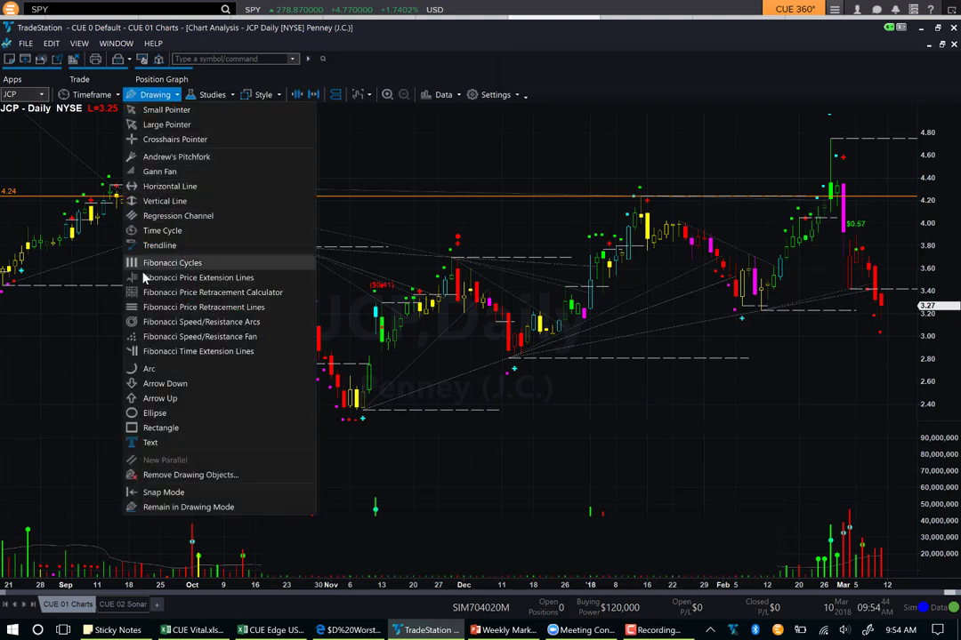
pyautogui.click(156, 201)
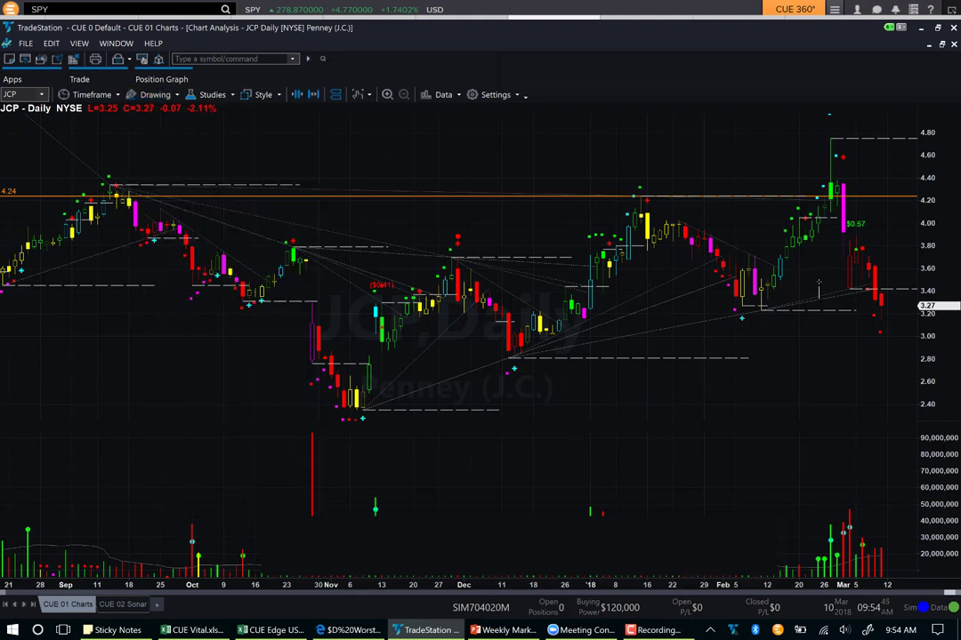
pyautogui.click(837, 236)
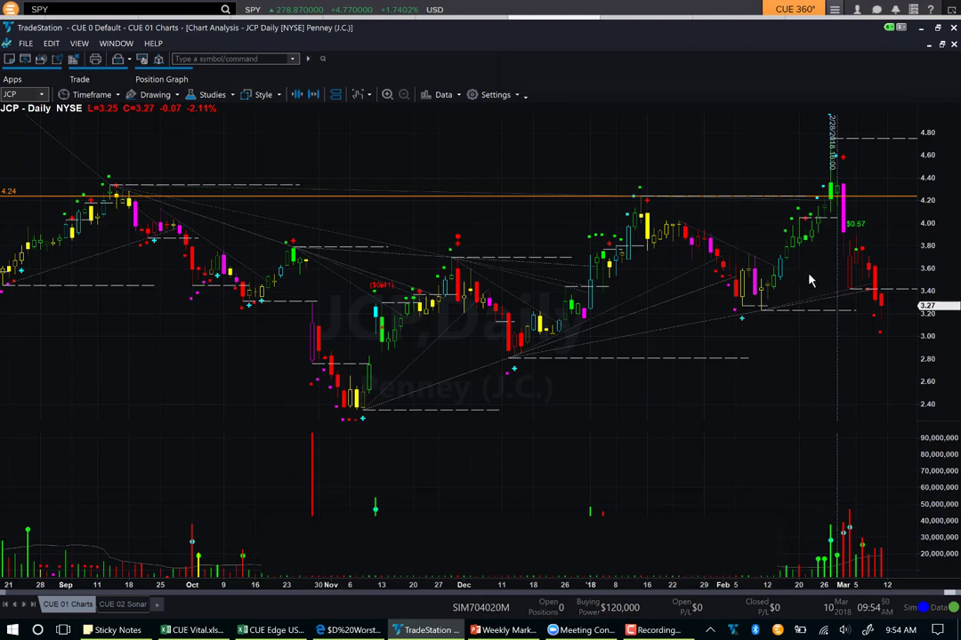
# - Change the JCP chart to a 10-minute interval and mark the 2/28 highs and the 1 March opening drop with arrows
pyautogui.write('10')
pyautogui.press('Return')
pyautogui.moveTo(6, 225)
pyautogui.mouseDown()
pyautogui.moveTo(12, 142)
pyautogui.moveTo(19, 113)
pyautogui.moveTo(30, 119)
pyautogui.mouseUp()
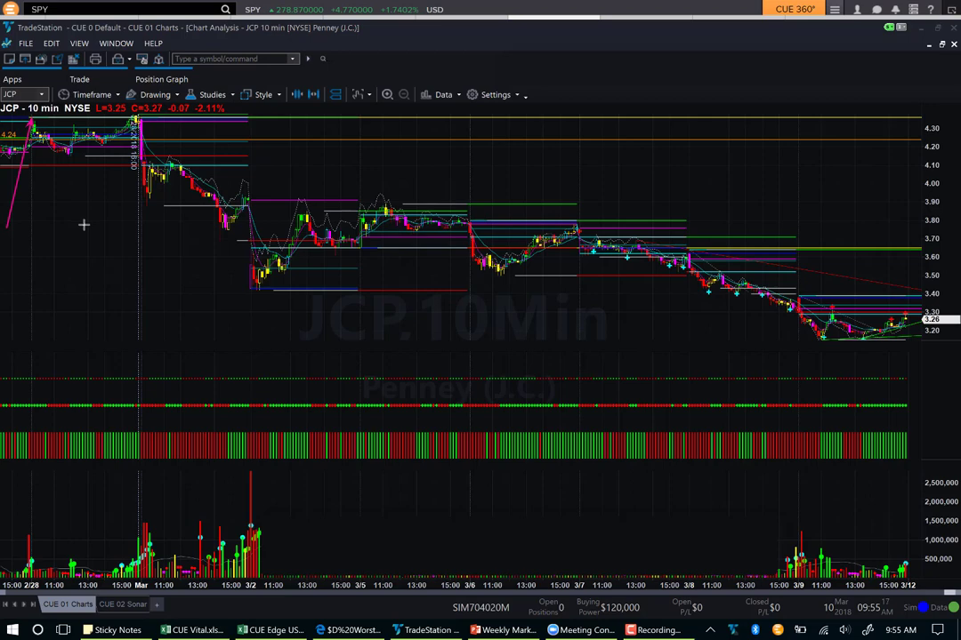
pyautogui.moveTo(90, 219); pyautogui.dragTo(135, 167)
pyautogui.moveTo(152, 106); pyautogui.dragTo(140, 117)
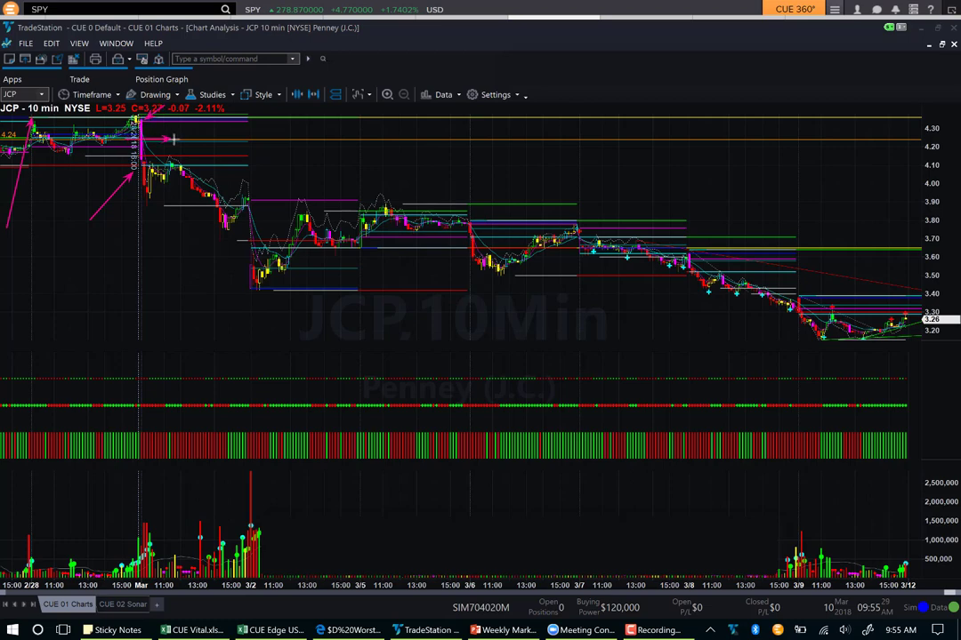
pyautogui.moveTo(147, 139)
pyautogui.mouseDown()
pyautogui.moveTo(170, 139)
pyautogui.moveTo(152, 137)
pyautogui.mouseUp()
pyautogui.moveTo(94, 264); pyautogui.dragTo(143, 188)
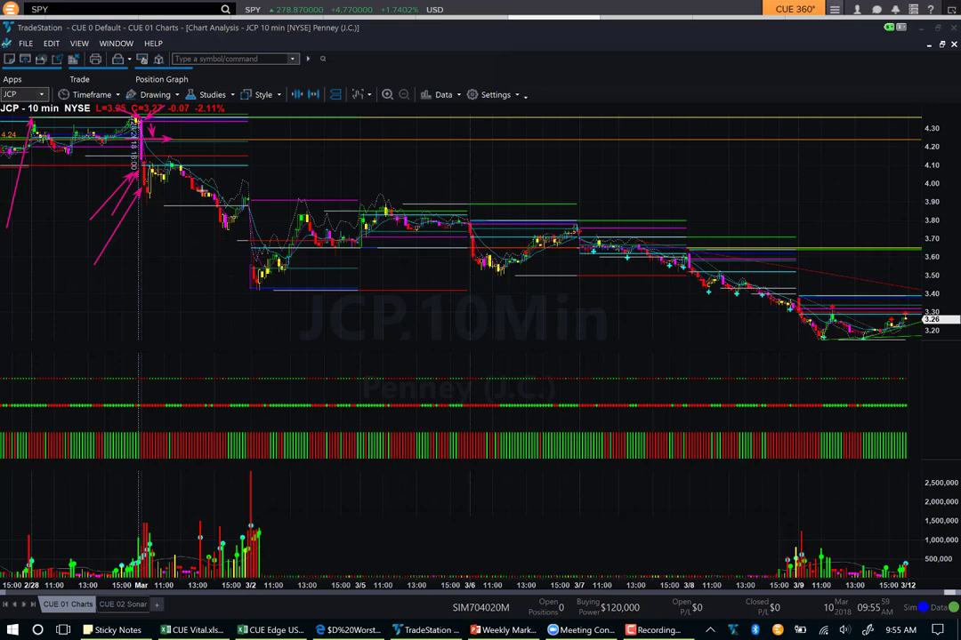
# - Mark the levels above the 4.24 line and near 4.00 on the 10-minute chart with arrows, plus the downward distance between them
pyautogui.moveTo(254, 110); pyautogui.dragTo(342, 108)
pyautogui.moveTo(154, 185); pyautogui.dragTo(381, 185)
pyautogui.moveTo(290, 120); pyautogui.dragTo(293, 174)
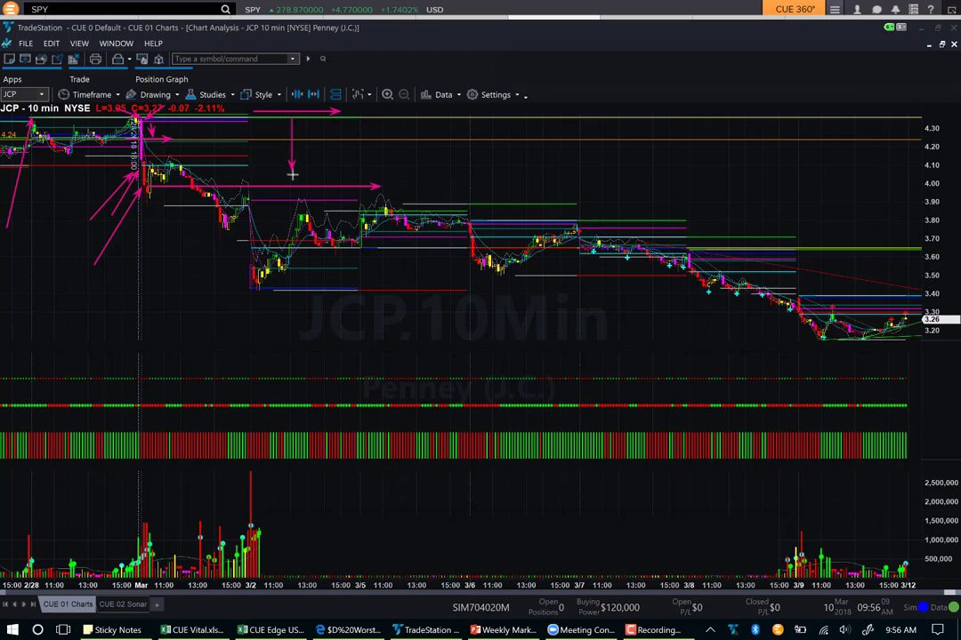
# - Mark the 1 and 2 March lows and the decline to 9 March on the 10-minute chart with arrows, and clear all annotations
pyautogui.moveTo(44, 200); pyautogui.dragTo(44, 110)
pyautogui.moveTo(166, 227); pyautogui.dragTo(221, 224)
pyautogui.moveTo(207, 289); pyautogui.dragTo(255, 289)
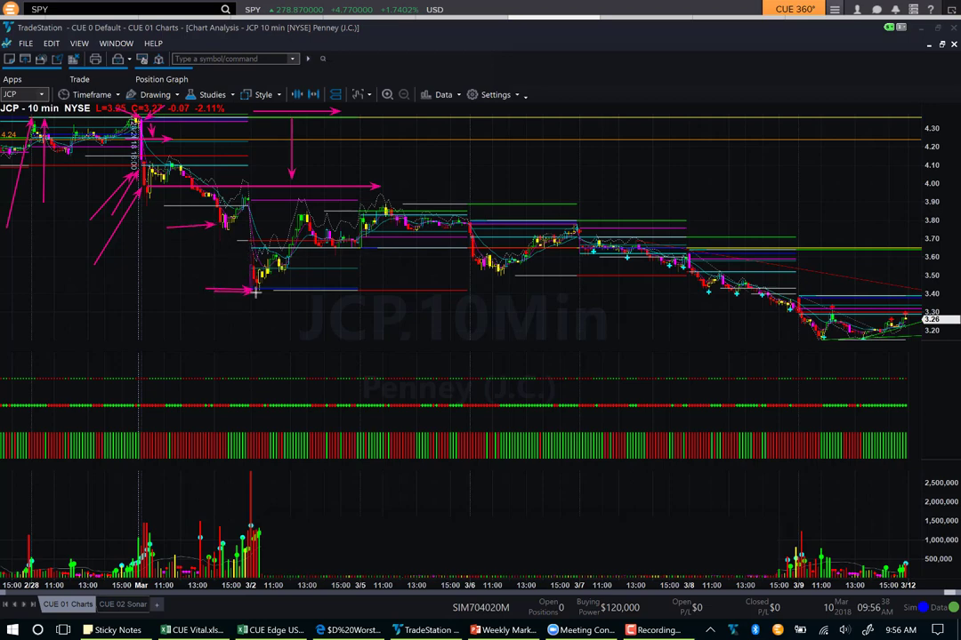
pyautogui.moveTo(469, 222)
pyautogui.mouseDown()
pyautogui.moveTo(576, 222)
pyautogui.moveTo(818, 337)
pyautogui.mouseUp()
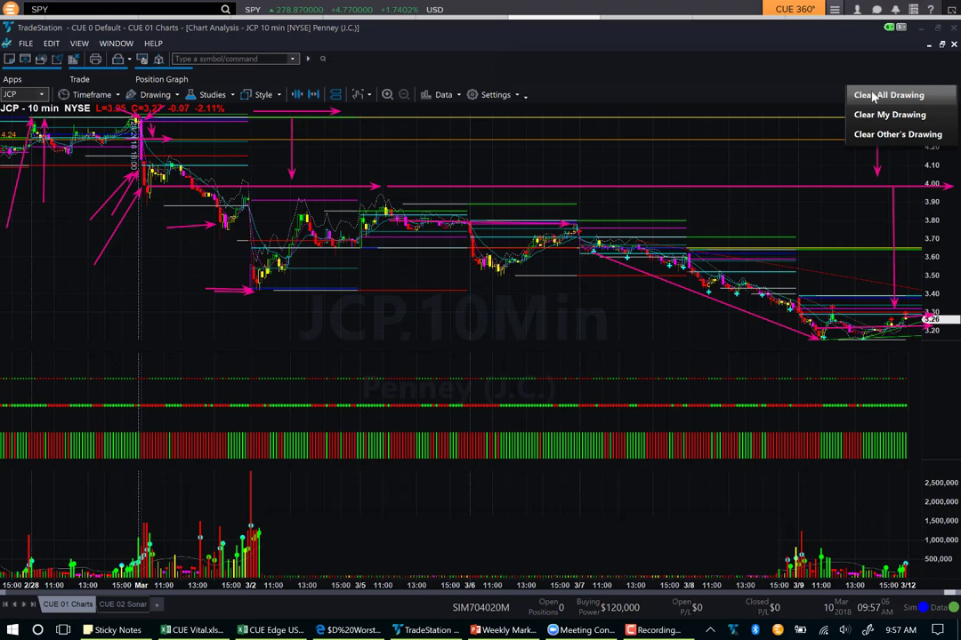
pyautogui.click(872, 96)
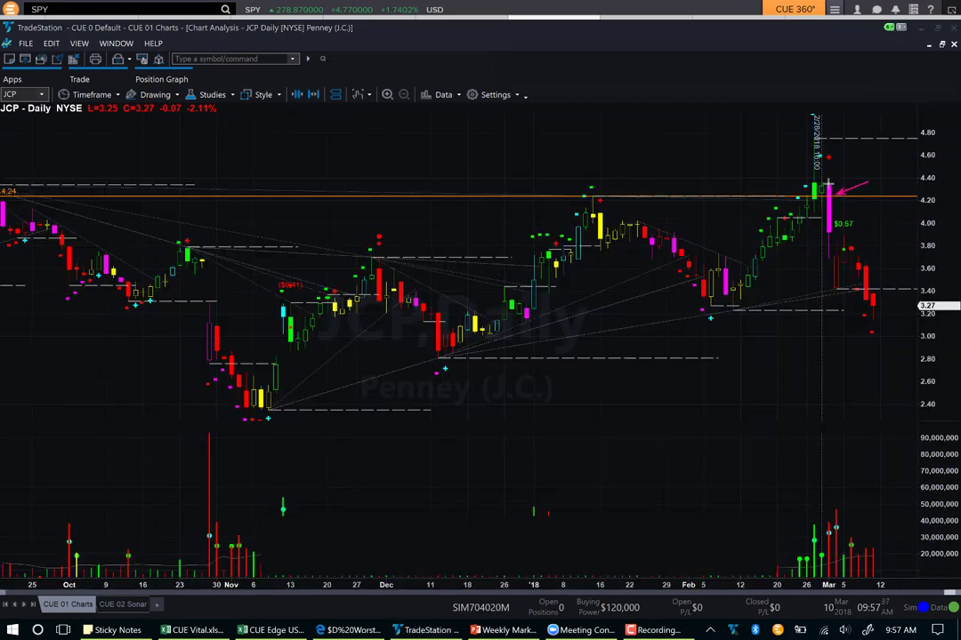
# - Mark the level above the large magenta March candle and the fall below the 4.24 line on the JCP daily chart with arrows
pyautogui.moveTo(829, 184); pyautogui.dragTo(878, 177)
pyautogui.moveTo(829, 234); pyautogui.dragTo(877, 336)
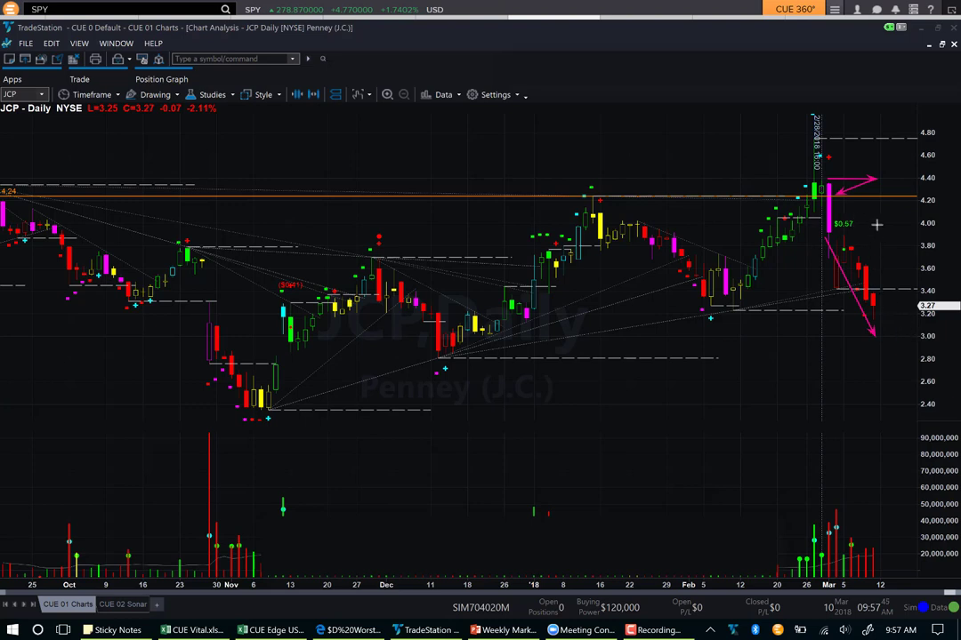
pyautogui.moveTo(882, 202); pyautogui.dragTo(882, 311)
pyautogui.click(883, 180)
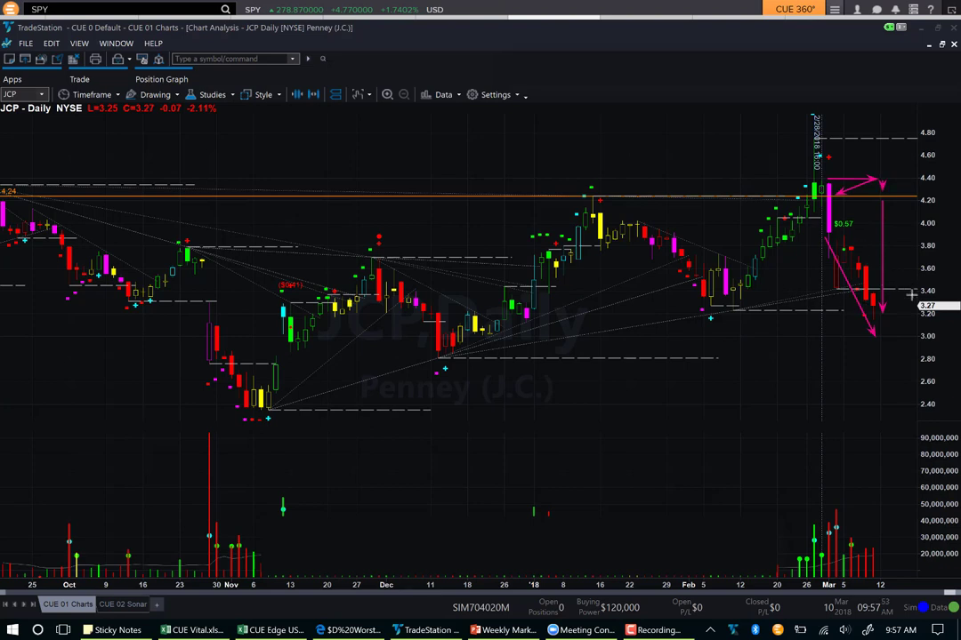
# - Point arrows at the last daily candle's lower tail and the early-February support level, and clear all annotations
pyautogui.click(902, 339)
pyautogui.click(878, 321)
pyautogui.moveTo(728, 308); pyautogui.dragTo(905, 308)
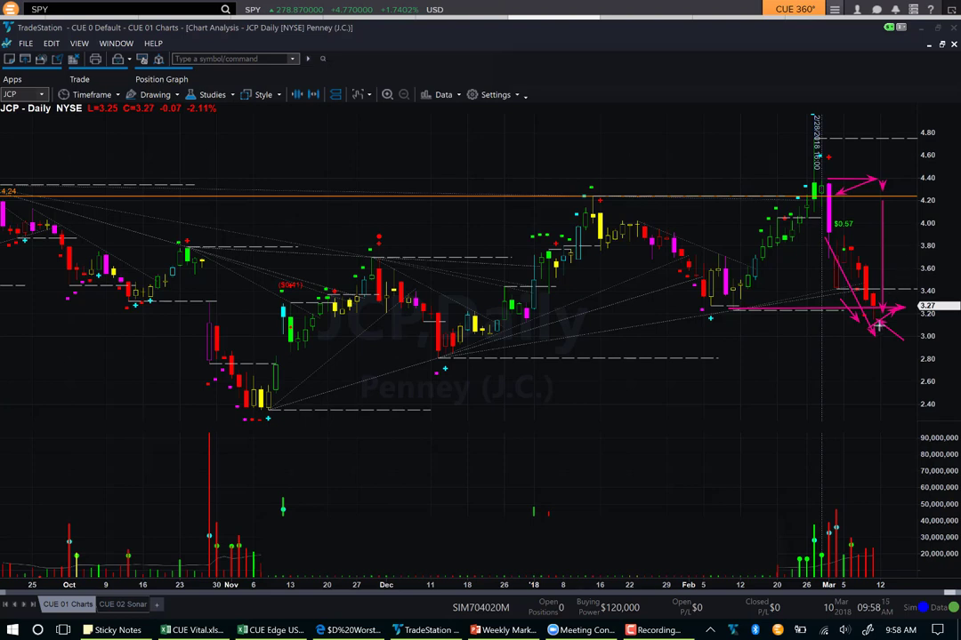
pyautogui.rightClick(850, 88)
pyautogui.click(899, 94)
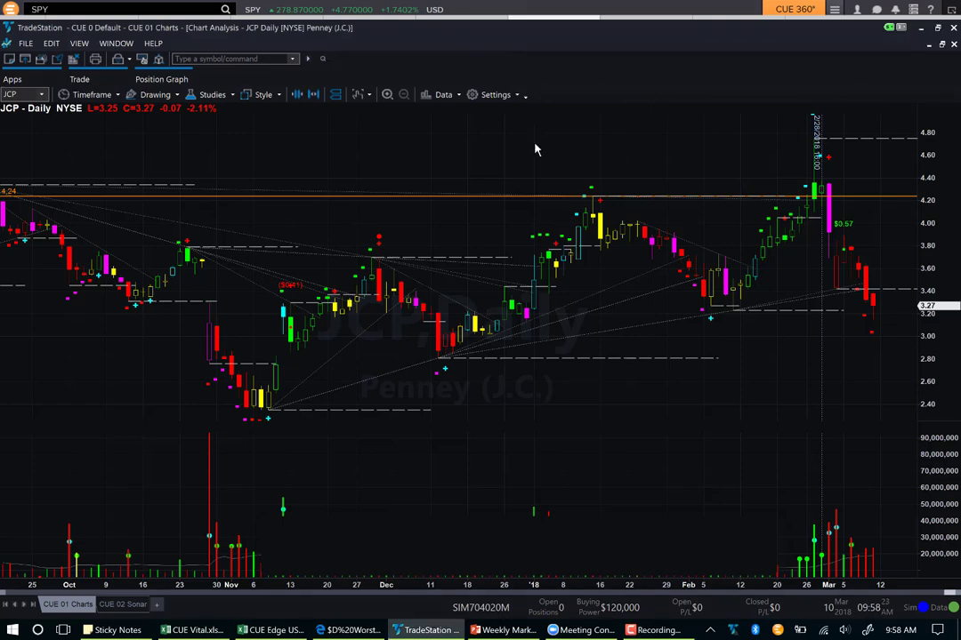
# - Mark the cyan 3.72 level and the 4.24 line on the JCP daily chart with arrows, and switch to the browser's Worst Performing Industries chart
pyautogui.click(879, 298)
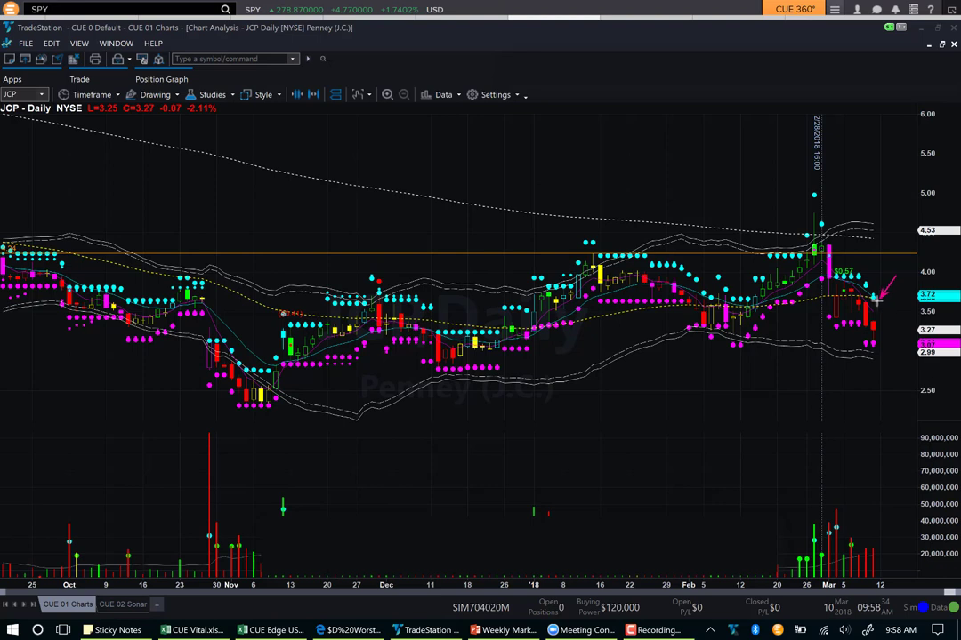
pyautogui.moveTo(879, 302); pyautogui.dragTo(919, 298)
pyautogui.moveTo(861, 256); pyautogui.dragTo(911, 258)
pyautogui.moveTo(879, 338); pyautogui.dragTo(889, 305)
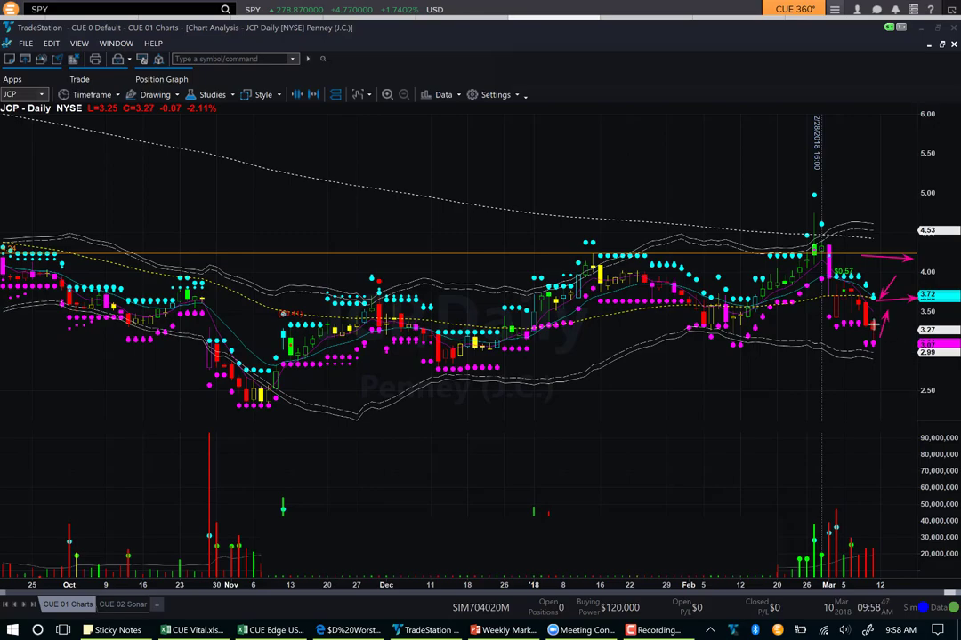
pyautogui.hotkey('alt', 'Tab')
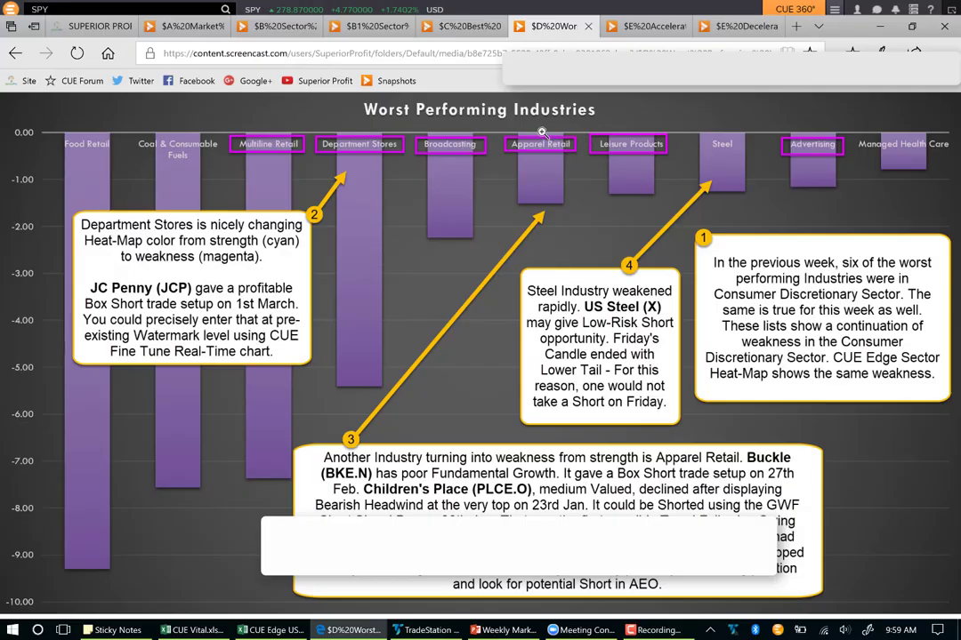
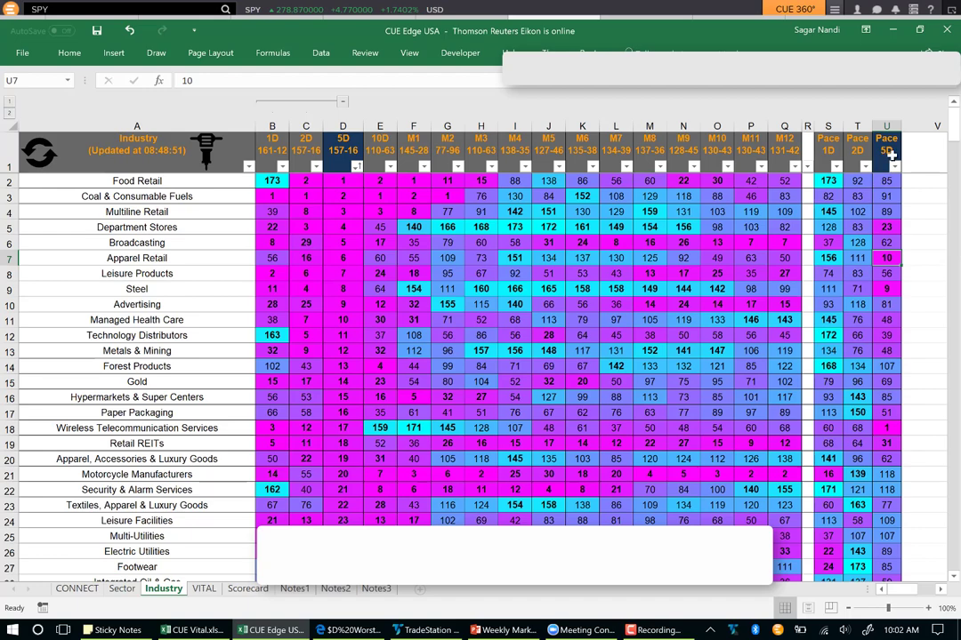
# - Select Apparel Retail on the Industry sheet and sort its stocks on the Scorecard sheet by Relative Value from smallest to largest
pyautogui.click(124, 258)
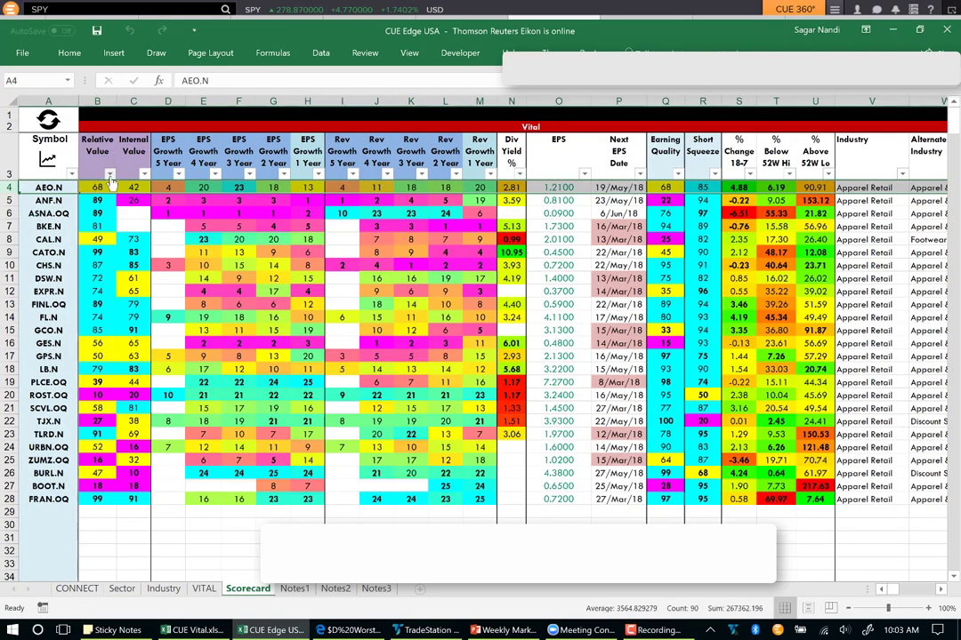
pyautogui.click(108, 175)
pyautogui.click(89, 188)
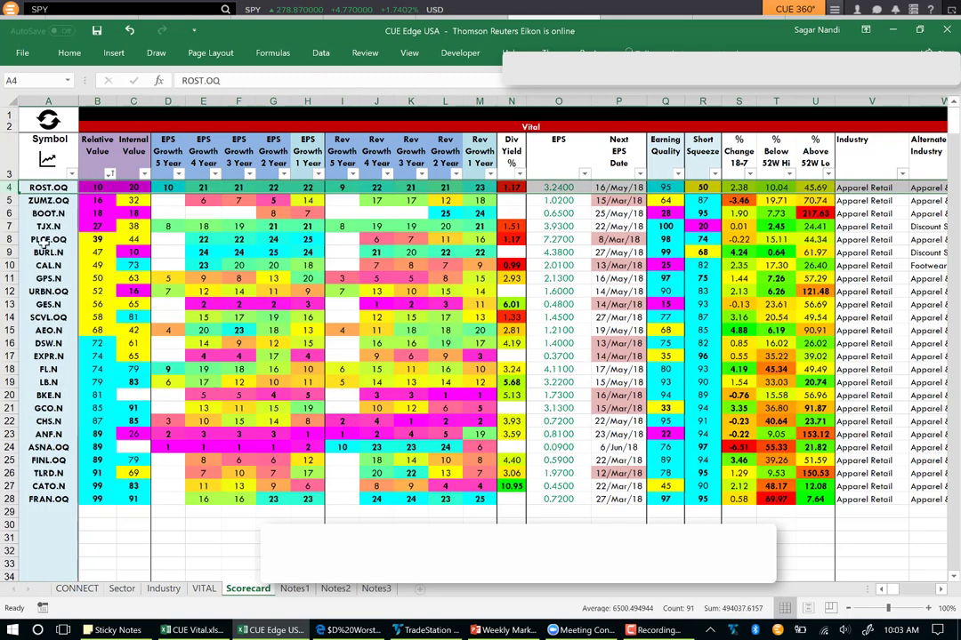
# - Highlight the BKE.N row and its EPS and revenue growth scores, plus the PLCE.OQ and AEO.N rows, on the Scorecard sheet
pyautogui.click(104, 397)
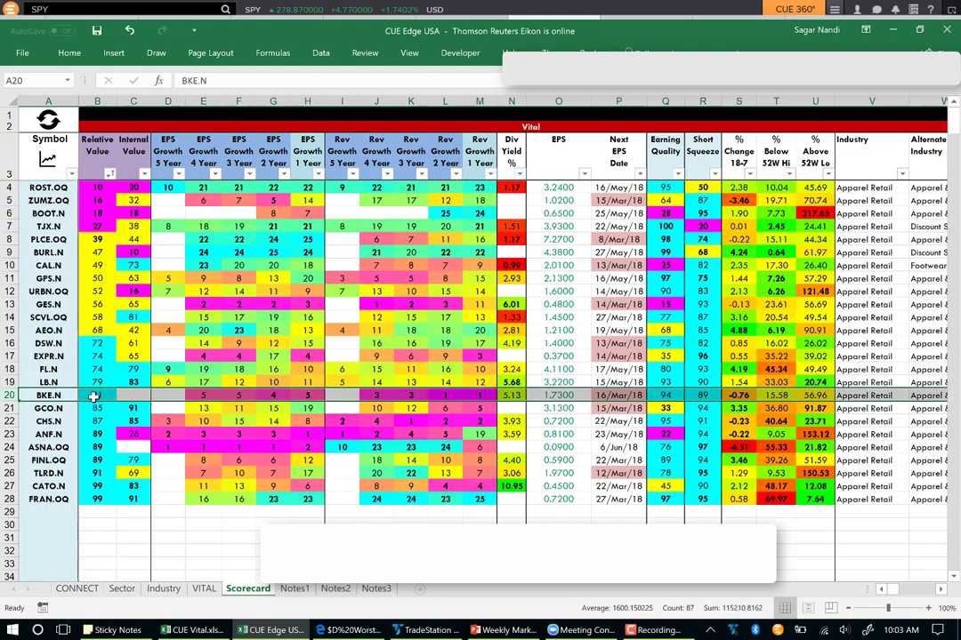
pyautogui.click(201, 396)
pyautogui.moveTo(230, 401); pyautogui.dragTo(480, 405)
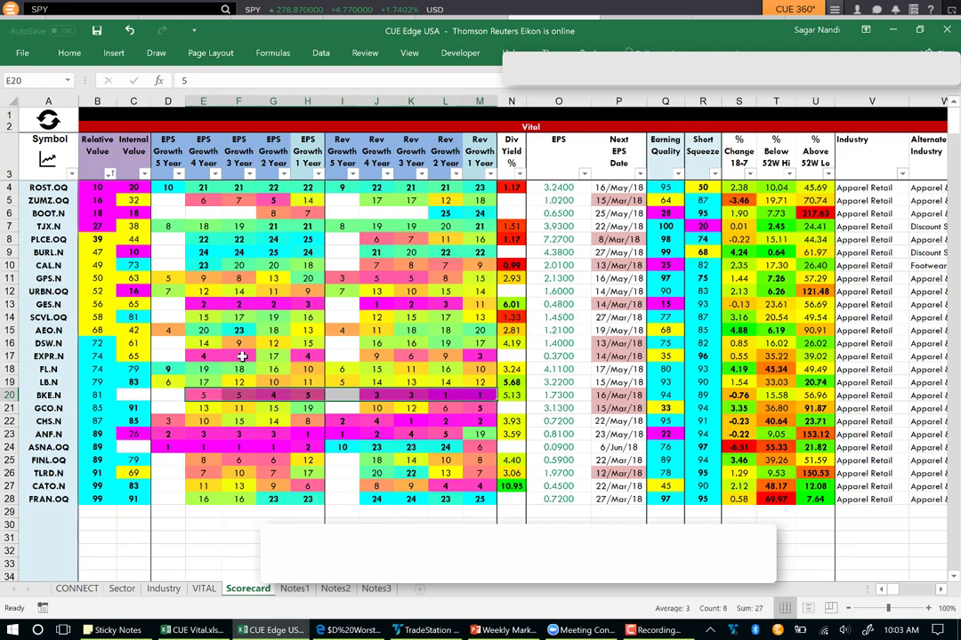
pyautogui.click(9, 239)
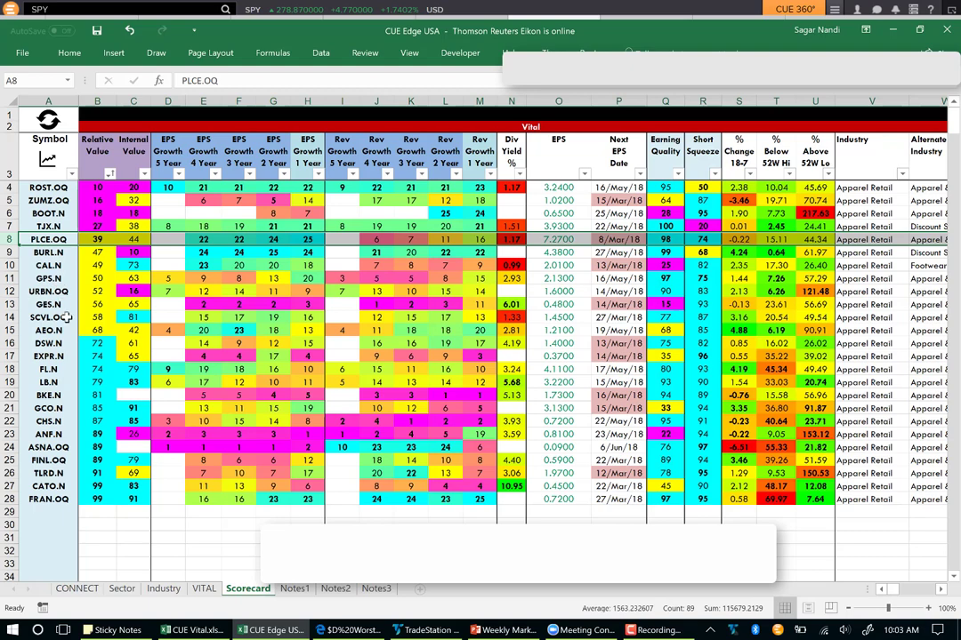
pyautogui.click(7, 329)
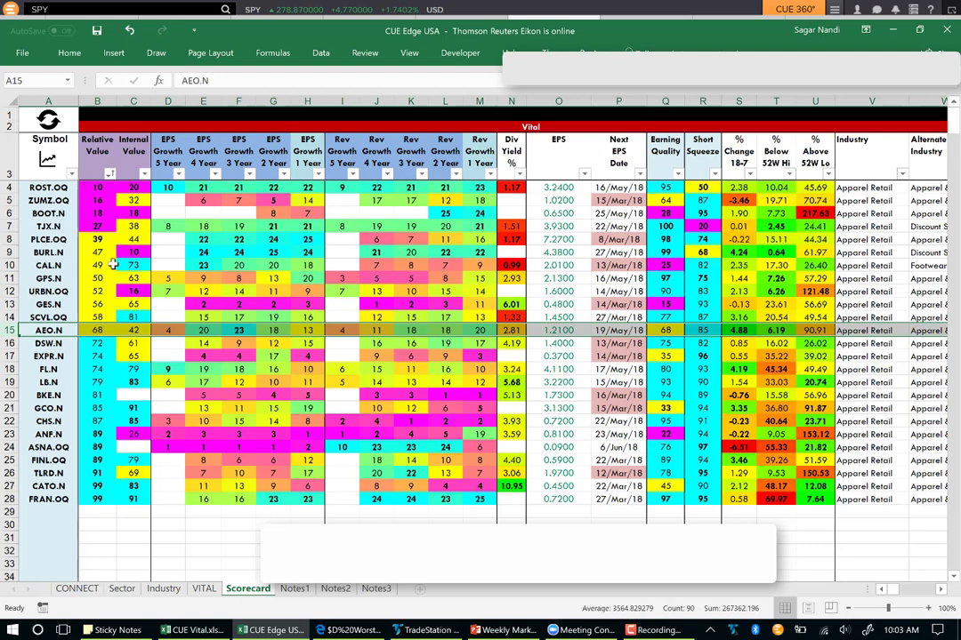
# - Switch to TradeStation's BKE charts and point arrows at the weekly chart's upper dashed level and its early-March high
pyautogui.click(425, 630)
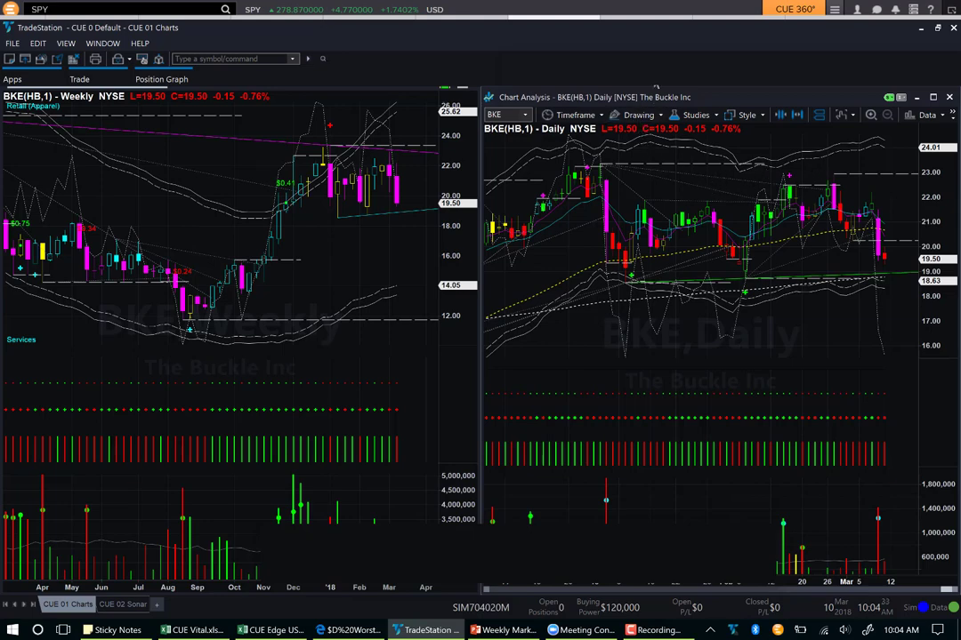
pyautogui.click(660, 115)
pyautogui.click(667, 99)
pyautogui.moveTo(16, 130); pyautogui.dragTo(35, 106)
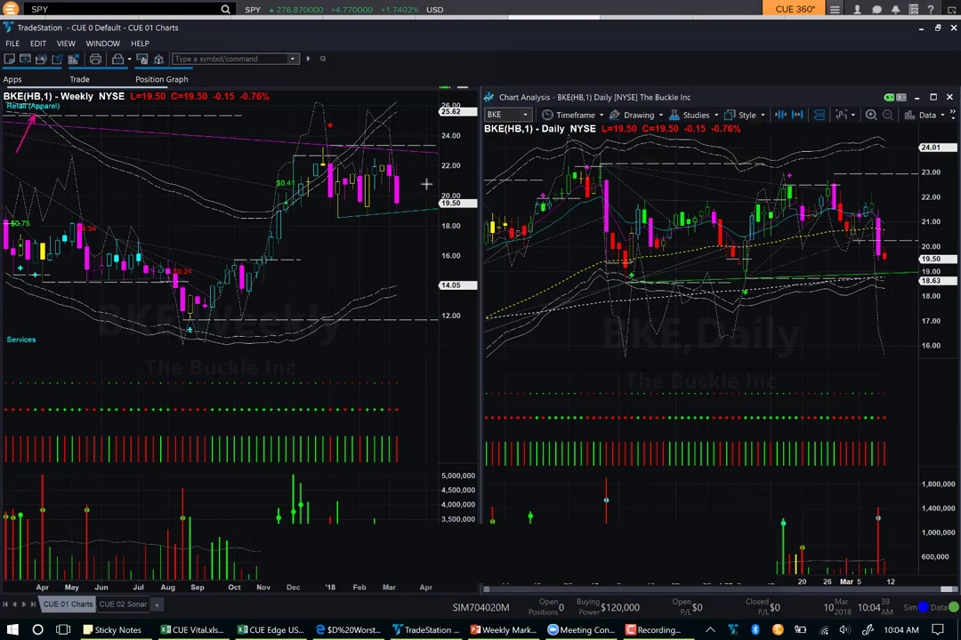
pyautogui.moveTo(347, 124); pyautogui.dragTo(385, 154)
# - Mark the late-February highs, the dashed resistance levels above them and the mid-February volume spike on the BKE daily chart with arrows
pyautogui.moveTo(828, 183); pyautogui.dragTo(867, 183)
pyautogui.moveTo(819, 154); pyautogui.dragTo(785, 525)
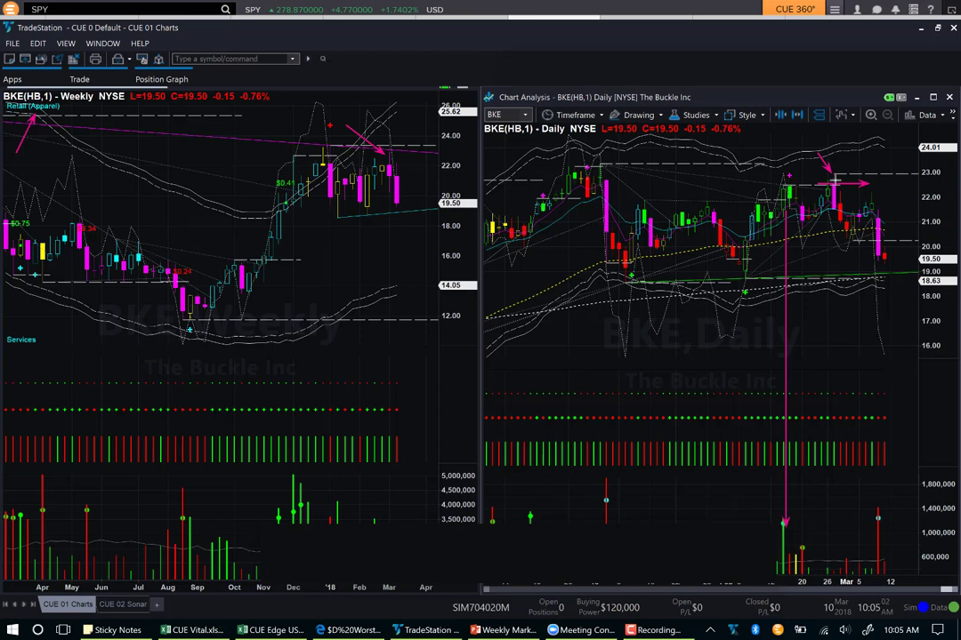
pyautogui.moveTo(857, 146); pyautogui.dragTo(835, 176)
pyautogui.moveTo(802, 185); pyautogui.dragTo(901, 185)
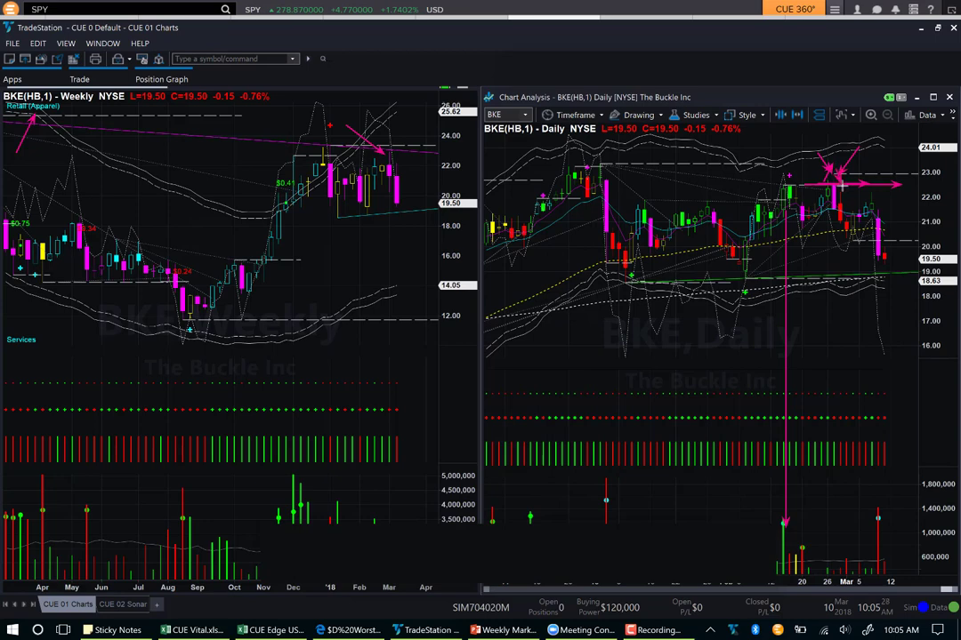
pyautogui.moveTo(899, 184); pyautogui.dragTo(929, 182)
pyautogui.moveTo(838, 167); pyautogui.dragTo(903, 167)
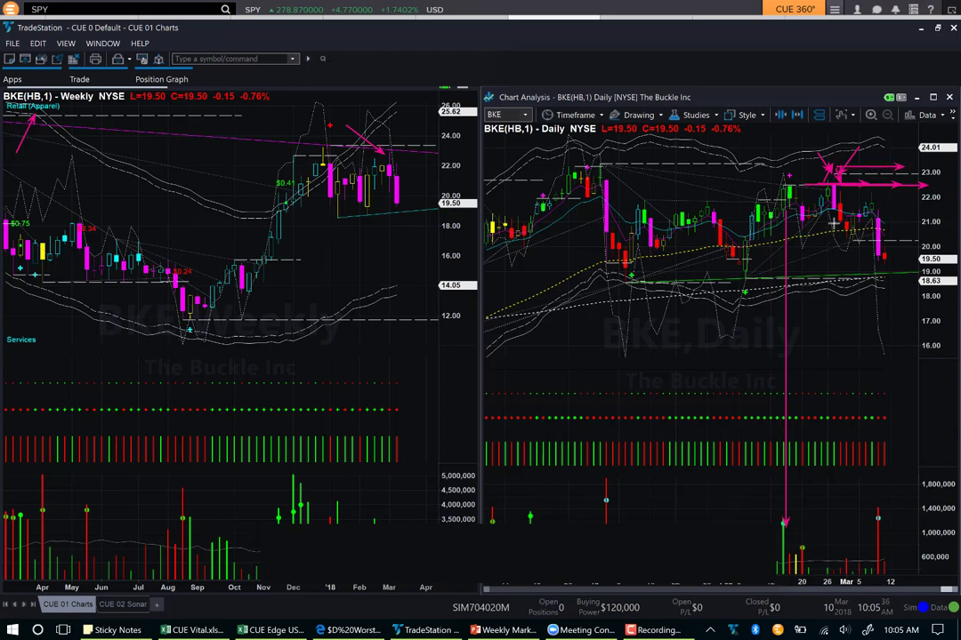
# - Mark the late-February candle's low, the early-March level and the fall to the last daily low on BKE with arrows, and clear all annotations
pyautogui.moveTo(789, 287); pyautogui.dragTo(830, 213)
pyautogui.moveTo(862, 207); pyautogui.dragTo(916, 208)
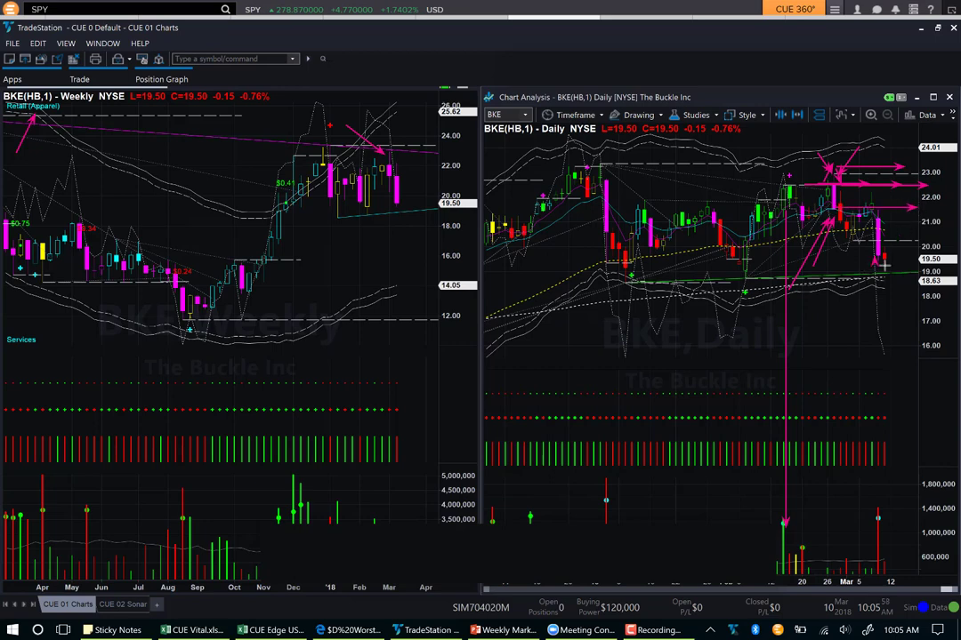
pyautogui.moveTo(883, 261); pyautogui.dragTo(956, 260)
pyautogui.moveTo(890, 207); pyautogui.dragTo(889, 261)
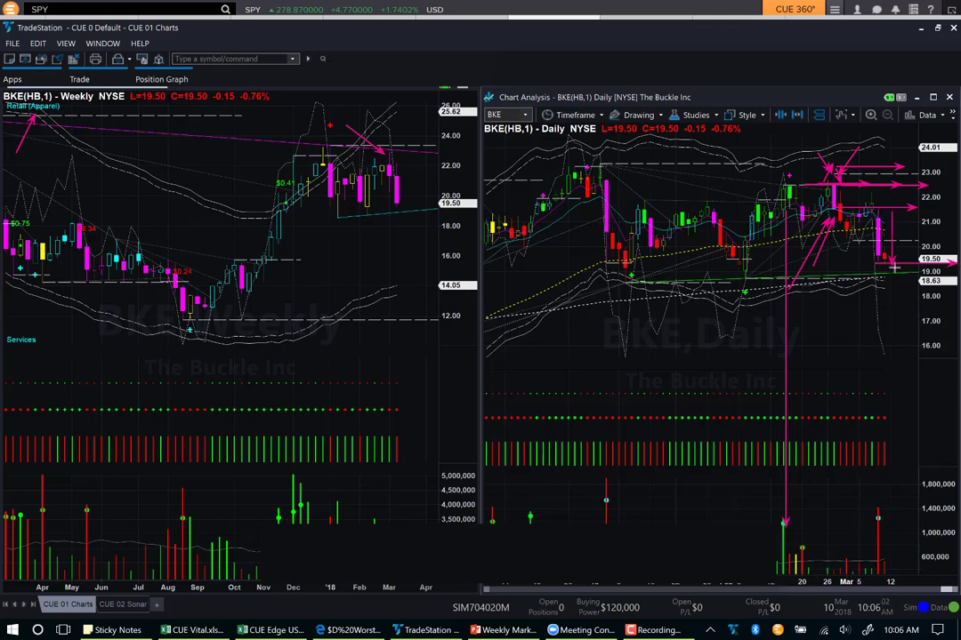
pyautogui.moveTo(862, 169); pyautogui.dragTo(863, 199)
pyautogui.click(845, 115)
pyautogui.click(885, 93)
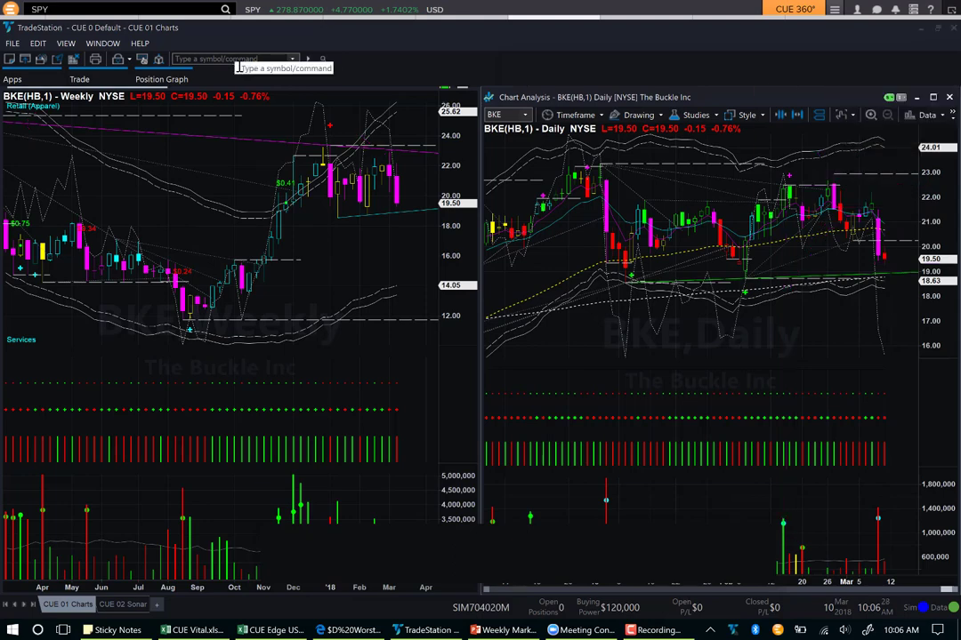
# - Load the symbol PLCE and point arrows at the daily chart's January peak and the magenta candle following it
pyautogui.click(236, 62)
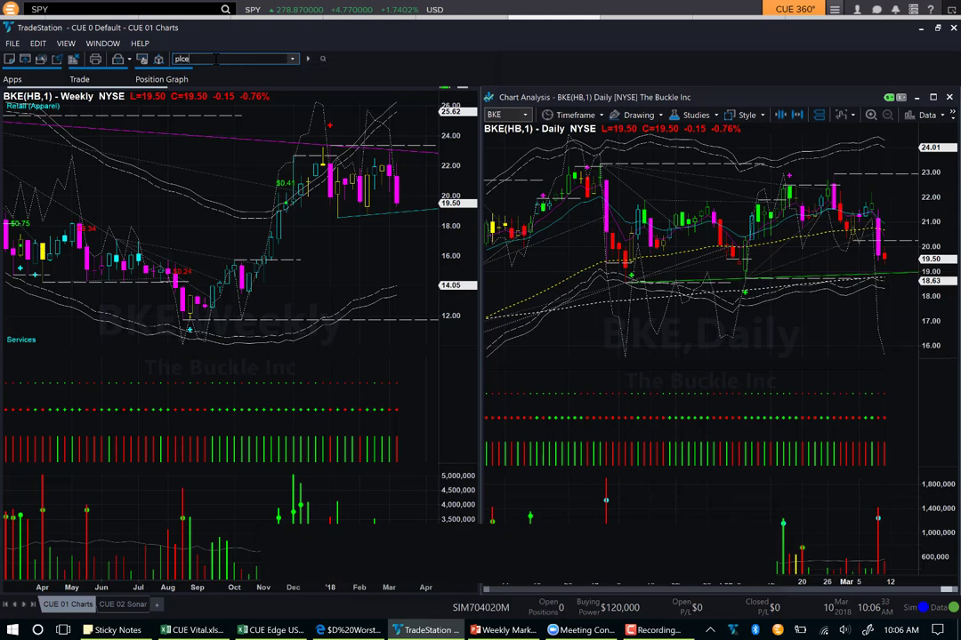
pyautogui.press('Return')
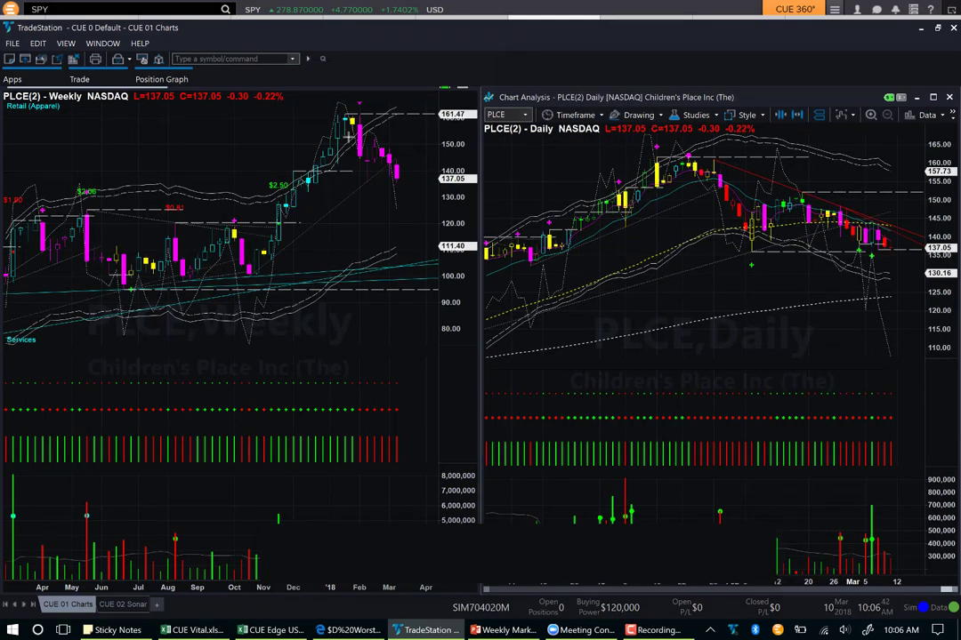
pyautogui.moveTo(579, 151); pyautogui.dragTo(682, 155)
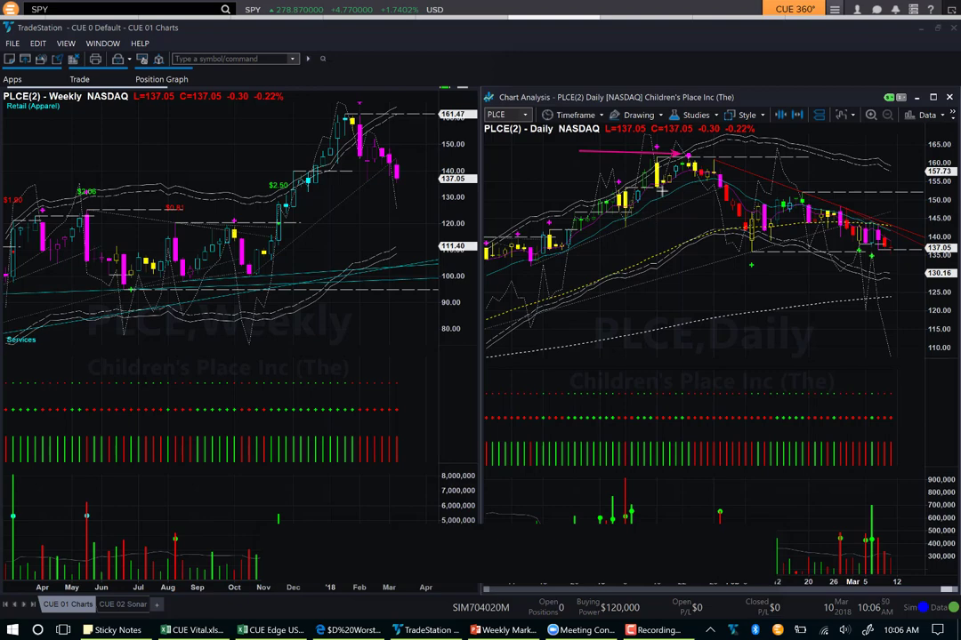
pyautogui.moveTo(703, 134); pyautogui.dragTo(689, 149)
pyautogui.moveTo(638, 223); pyautogui.dragTo(704, 184)
pyautogui.moveTo(772, 146); pyautogui.dragTo(726, 173)
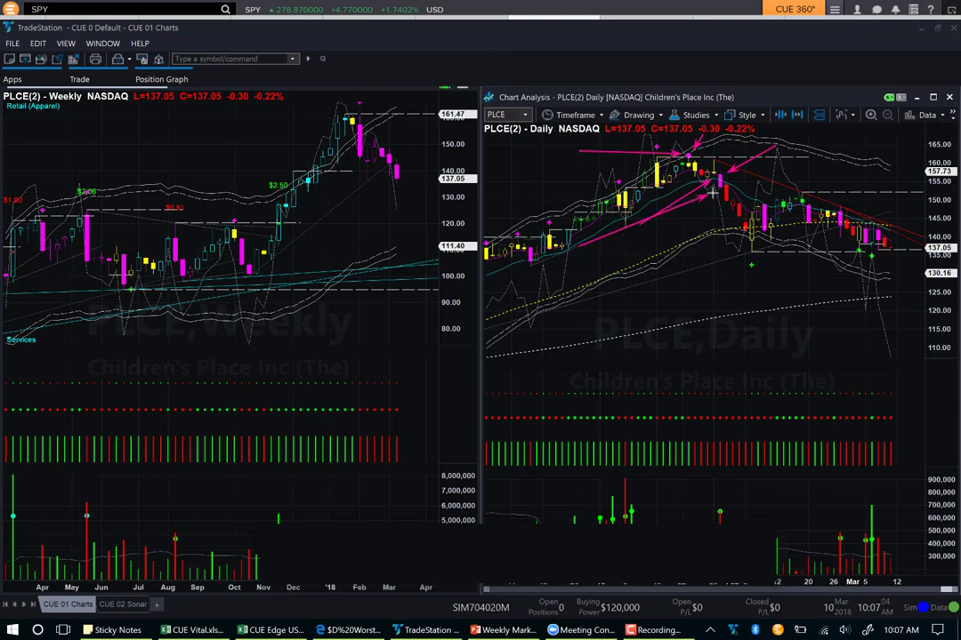
pyautogui.moveTo(578, 248); pyautogui.dragTo(719, 186)
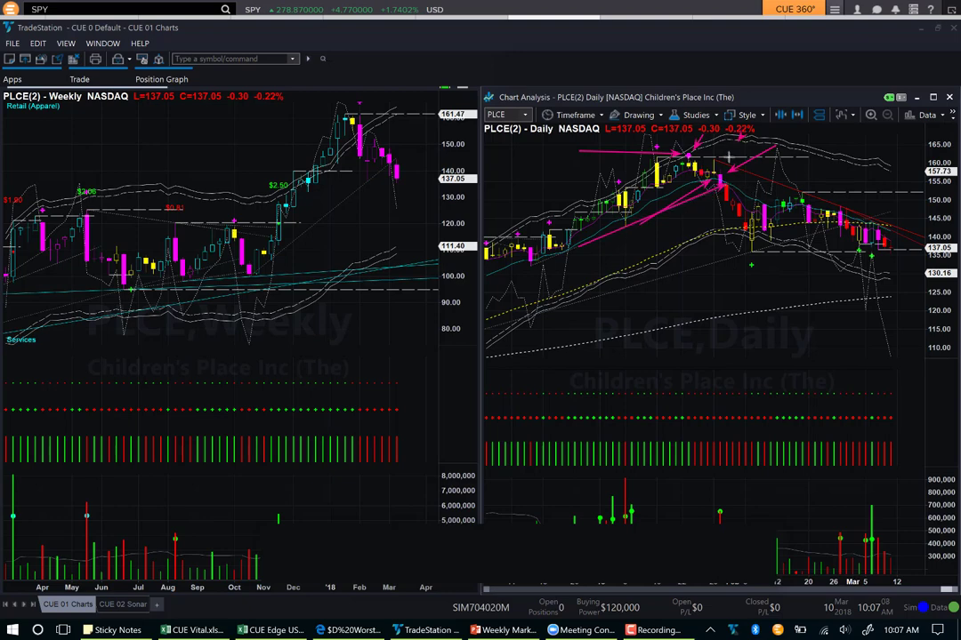
# - Mark the levels above and below PLCE's large magenta daily candle and the distance between them with arrows
pyautogui.moveTo(737, 142); pyautogui.dragTo(722, 168)
pyautogui.moveTo(774, 162); pyautogui.dragTo(728, 185)
pyautogui.moveTo(714, 157); pyautogui.dragTo(788, 157)
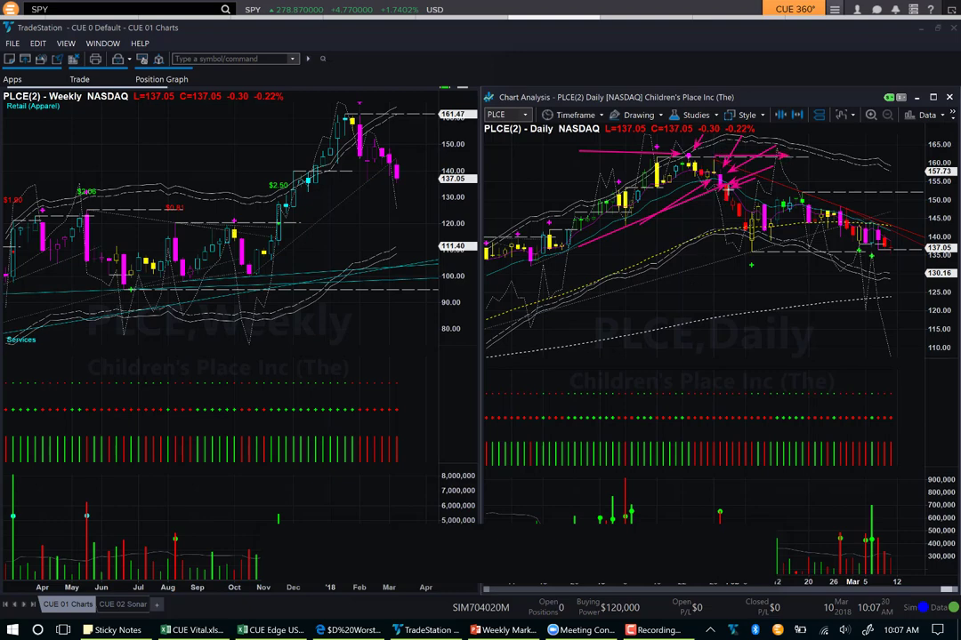
pyautogui.moveTo(727, 188); pyautogui.dragTo(836, 189)
pyautogui.moveTo(785, 158); pyautogui.dragTo(784, 186)
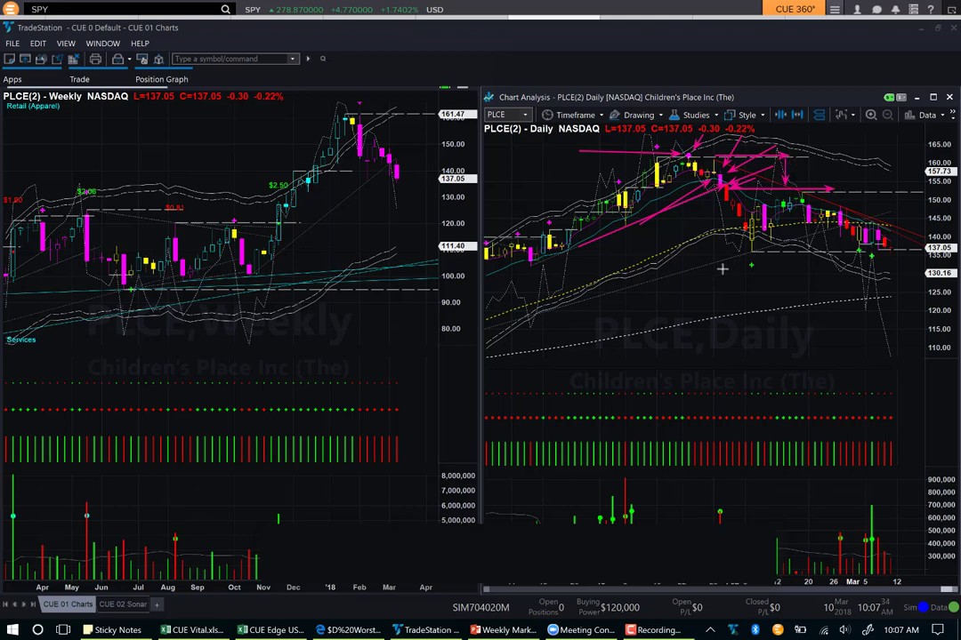
# - Mark PLCE's early-February low, its support level, the March decline and the upper dashed level with arrows, and clear all annotations
pyautogui.moveTo(704, 298); pyautogui.dragTo(751, 254)
pyautogui.moveTo(752, 250); pyautogui.dragTo(863, 250)
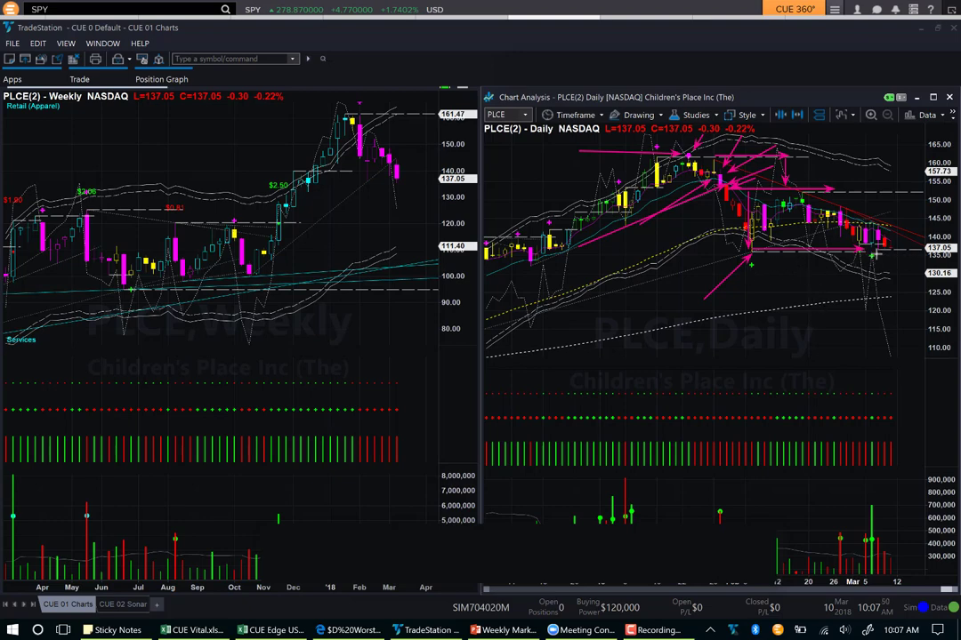
pyautogui.moveTo(874, 253); pyautogui.dragTo(832, 204)
pyautogui.moveTo(805, 189); pyautogui.dragTo(894, 188)
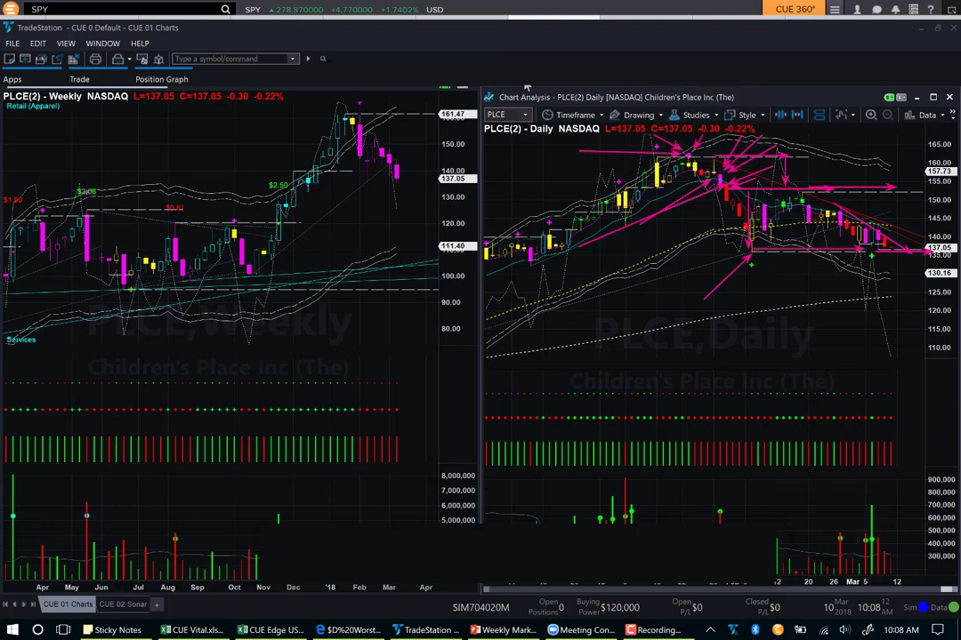
pyautogui.press('Escape')
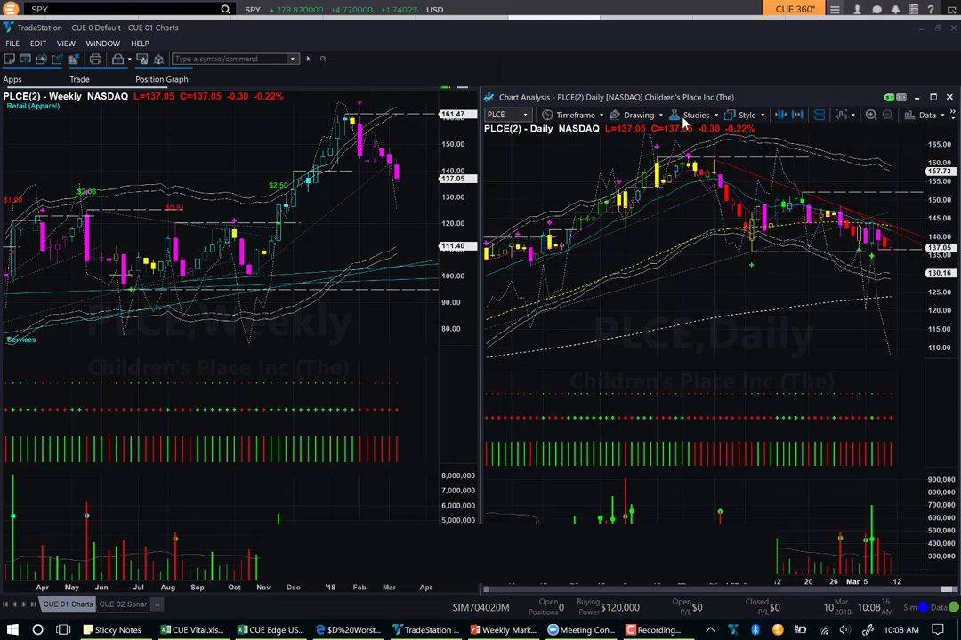
# - Load the symbol AEO and mark the long dashed level and the rise above it on the weekly chart with arrows
pyautogui.click(206, 28)
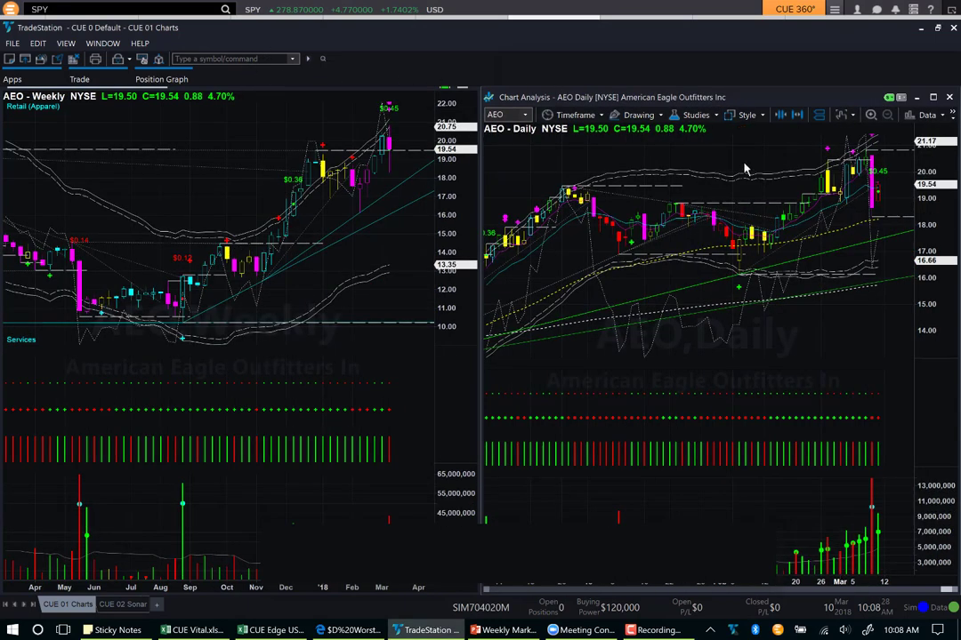
pyautogui.click(656, 116)
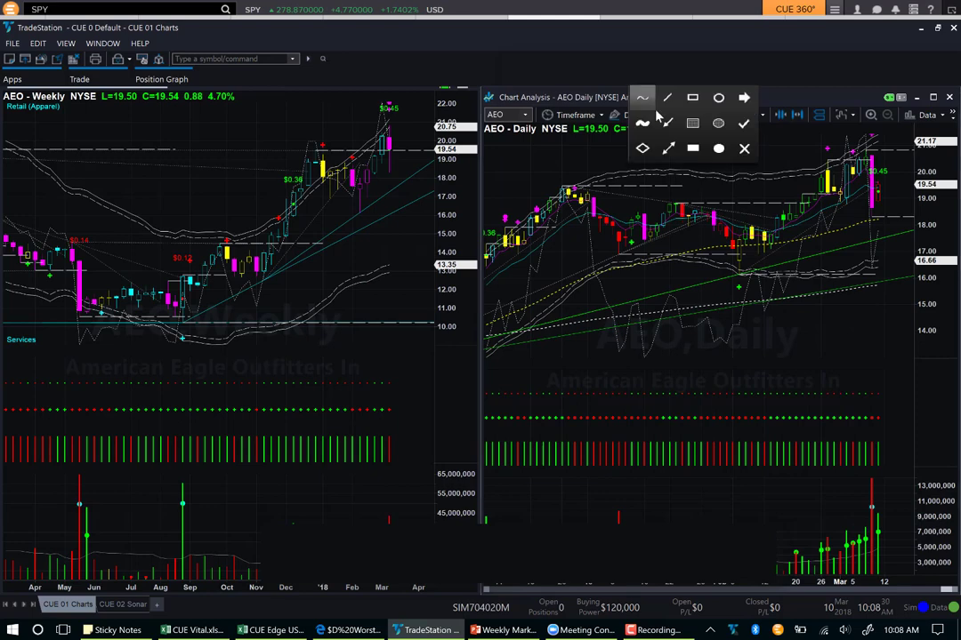
pyautogui.click(667, 127)
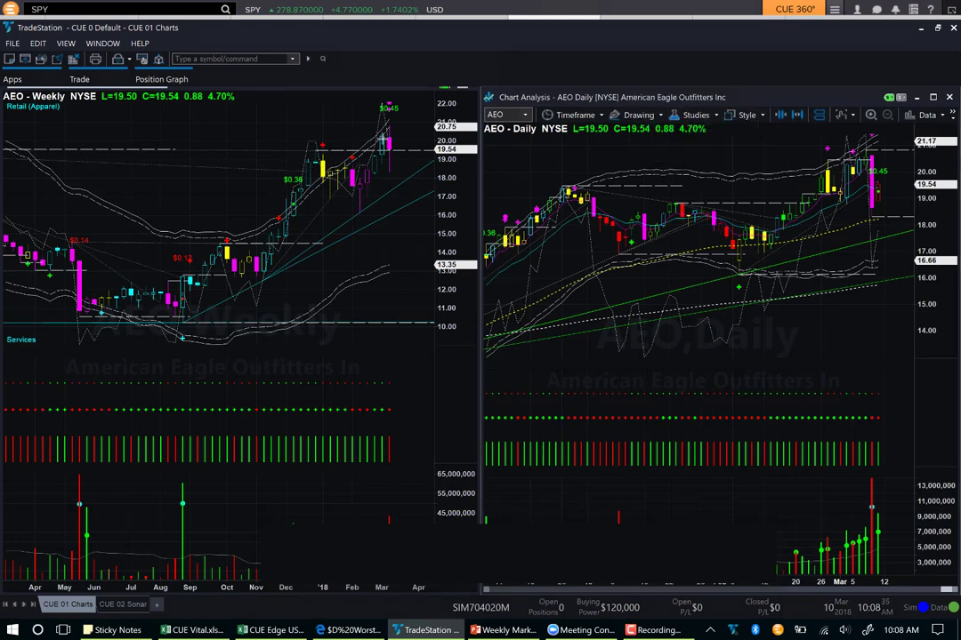
pyautogui.moveTo(169, 149); pyautogui.dragTo(359, 146)
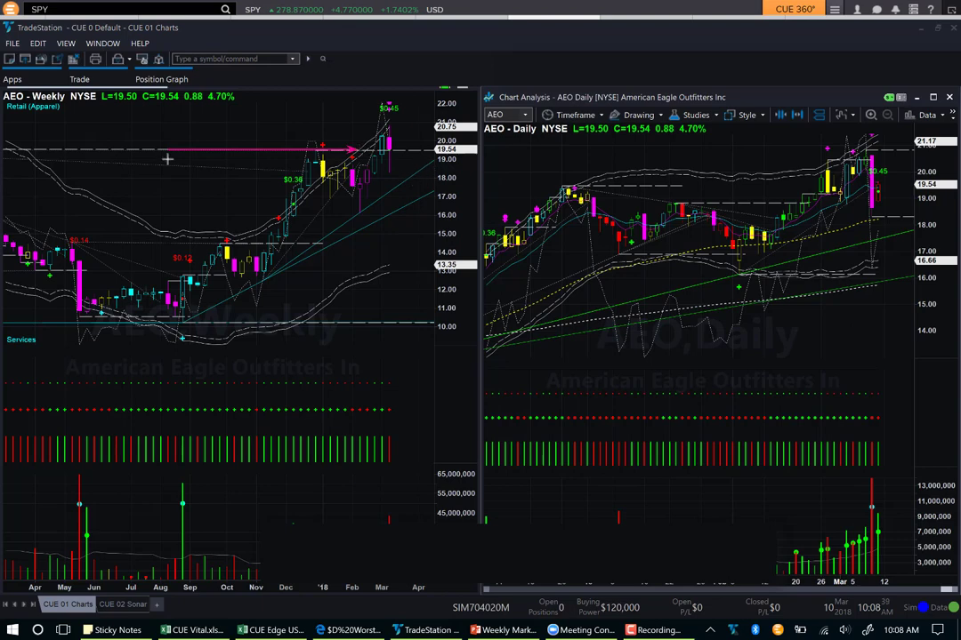
pyautogui.moveTo(12, 149)
pyautogui.mouseDown()
pyautogui.moveTo(364, 157)
pyautogui.moveTo(380, 128)
pyautogui.mouseUp()
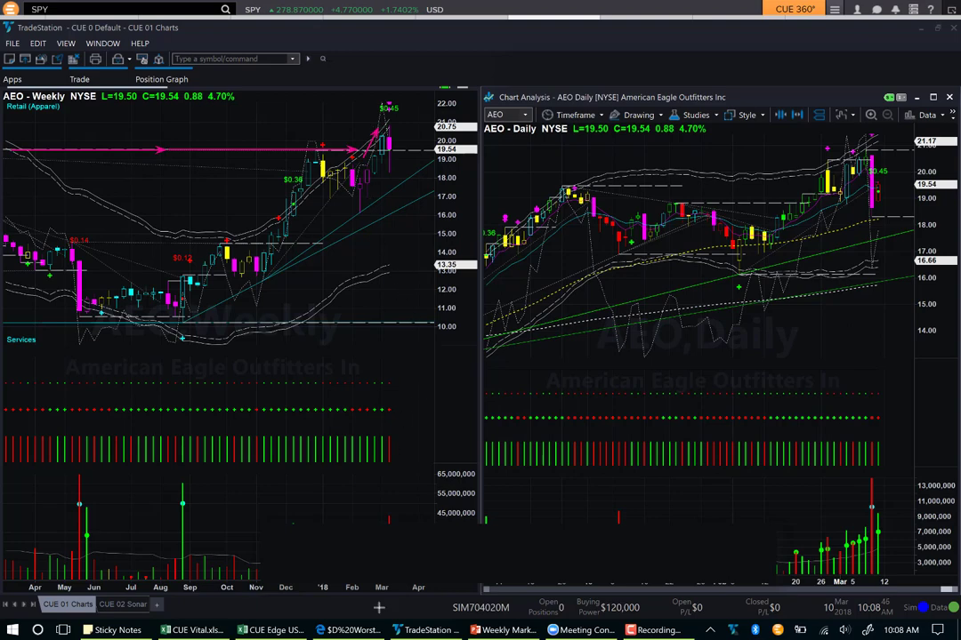
# - Point arrows at AEO's last two weekly volume bars, the latest magenta candle and the $0.45 marker, and mark the 19.54 level
pyautogui.moveTo(382, 540); pyautogui.dragTo(380, 546)
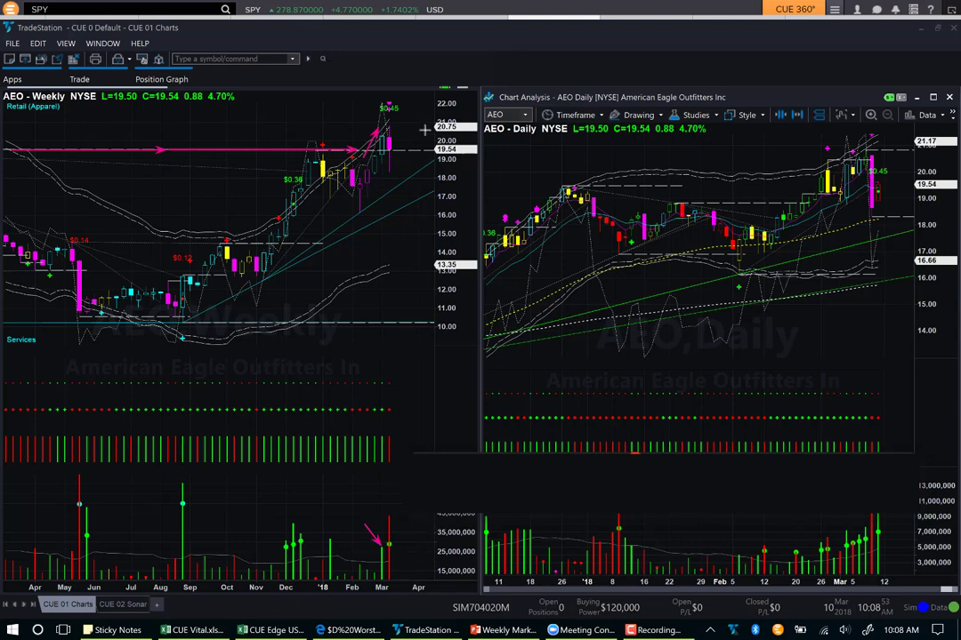
pyautogui.moveTo(429, 129); pyautogui.dragTo(402, 141)
pyautogui.moveTo(436, 110); pyautogui.dragTo(389, 106)
pyautogui.moveTo(363, 495); pyautogui.dragTo(385, 518)
pyautogui.moveTo(392, 151); pyautogui.dragTo(434, 151)
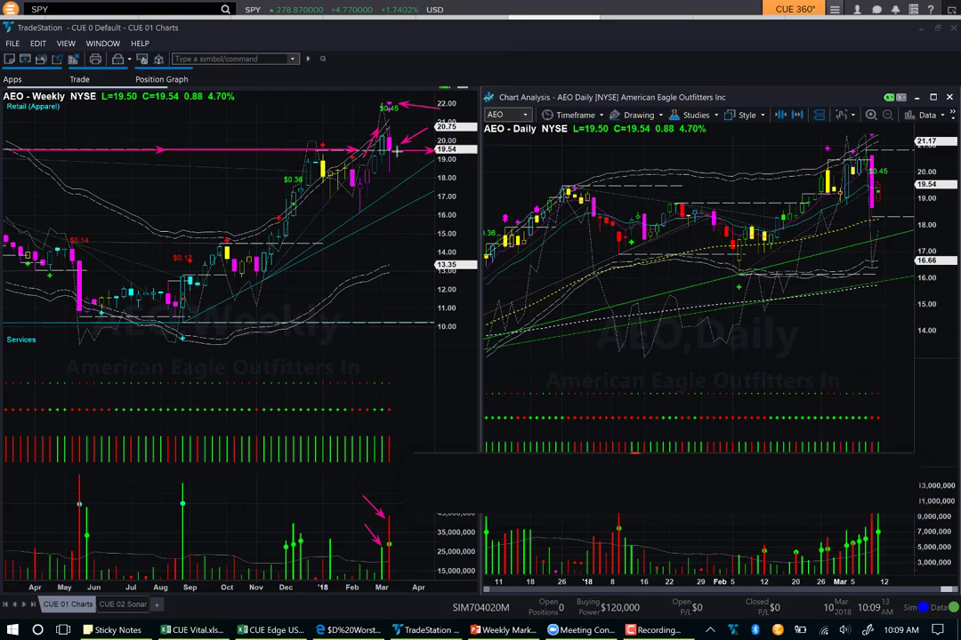
# - Point arrows at the lower tail, body and upper wick of AEO's last weekly candle
pyautogui.moveTo(426, 185); pyautogui.dragTo(392, 164)
pyautogui.moveTo(410, 120); pyautogui.dragTo(393, 141)
pyautogui.moveTo(408, 109); pyautogui.dragTo(395, 120)
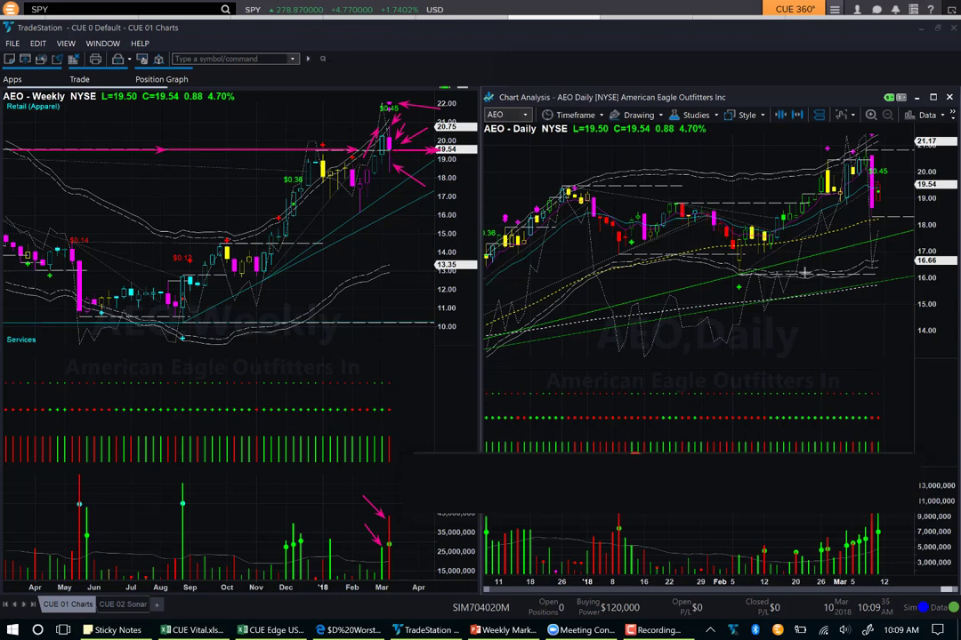
# - Mark the 19.54 level, the climb to the March peak and the drop from it on the AEO daily chart with arrows, and clear them
pyautogui.click(672, 185)
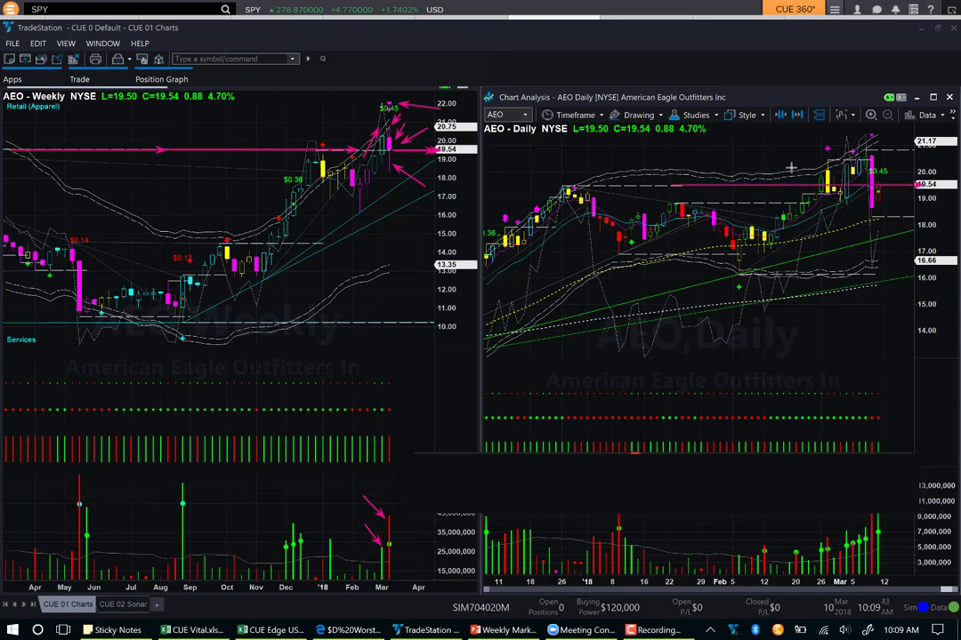
pyautogui.moveTo(777, 191)
pyautogui.mouseDown()
pyautogui.moveTo(857, 134)
pyautogui.moveTo(913, 169)
pyautogui.mouseUp()
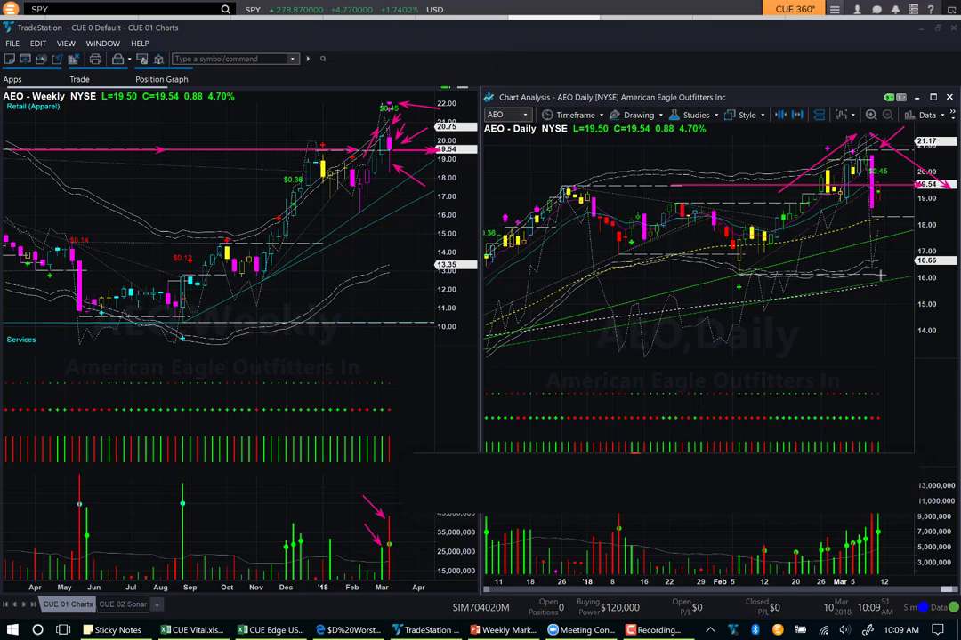
pyautogui.moveTo(876, 216); pyautogui.dragTo(892, 190)
pyautogui.press('Delete')
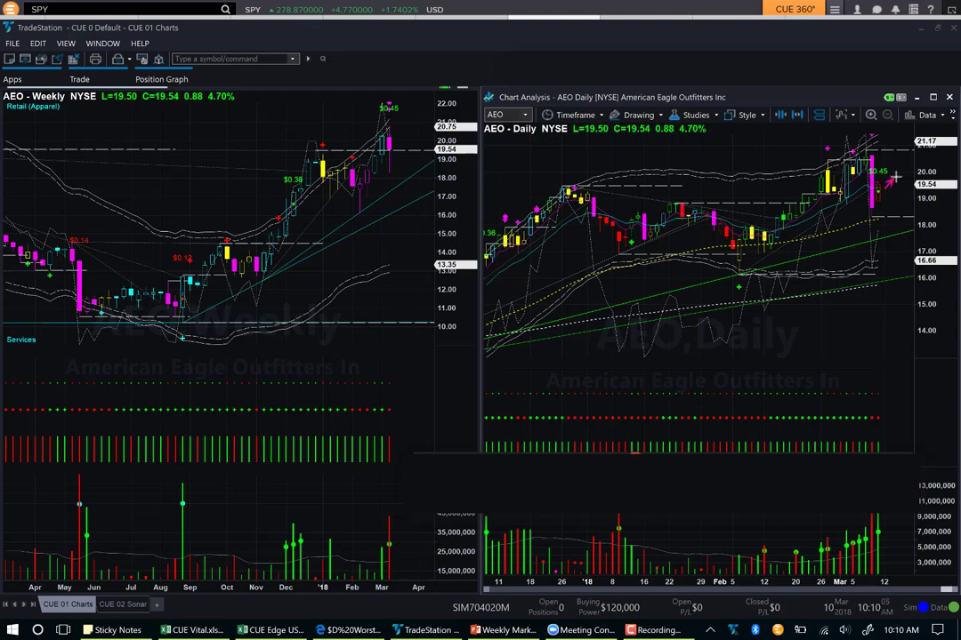
# - Sketch a possible bounce from AEO's last daily candle up to the dashed resistance and a decline from there with arrows
pyautogui.moveTo(891, 183); pyautogui.dragTo(931, 209)
pyautogui.rightClick(902, 151)
pyautogui.click(898, 121)
pyautogui.moveTo(902, 163); pyautogui.dragTo(904, 145)
pyautogui.moveTo(911, 153); pyautogui.dragTo(928, 181)
# - Point arrows at AEO's latest high daily volume bars, the projected decline and the last weekly candle, and clear all drawings
pyautogui.moveTo(799, 517); pyautogui.dragTo(872, 519)
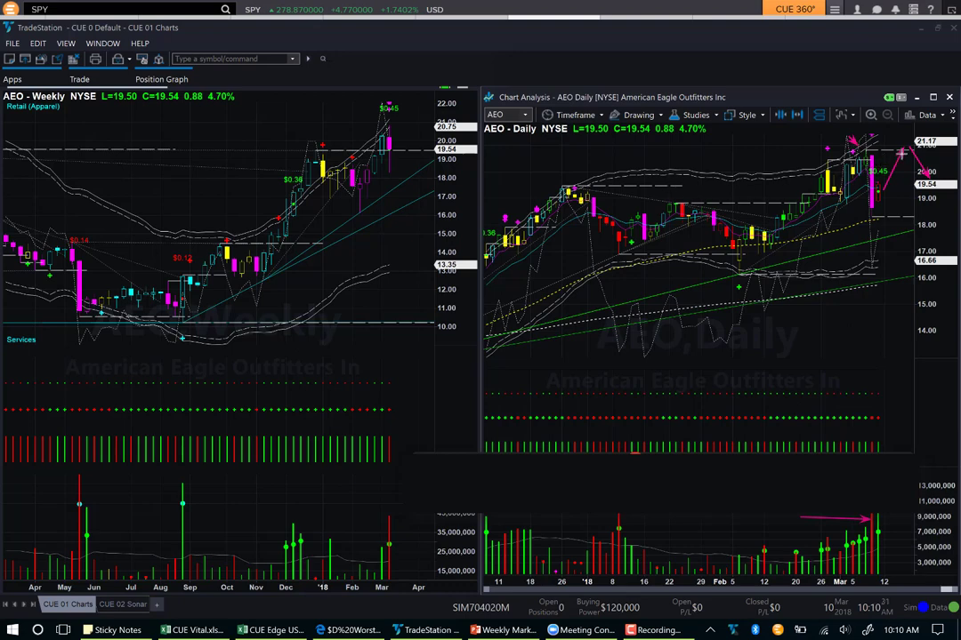
pyautogui.moveTo(901, 153); pyautogui.dragTo(927, 170)
pyautogui.rightClick(850, 33)
pyautogui.moveTo(413, 113); pyautogui.dragTo(398, 134)
pyautogui.rightClick(885, 89)
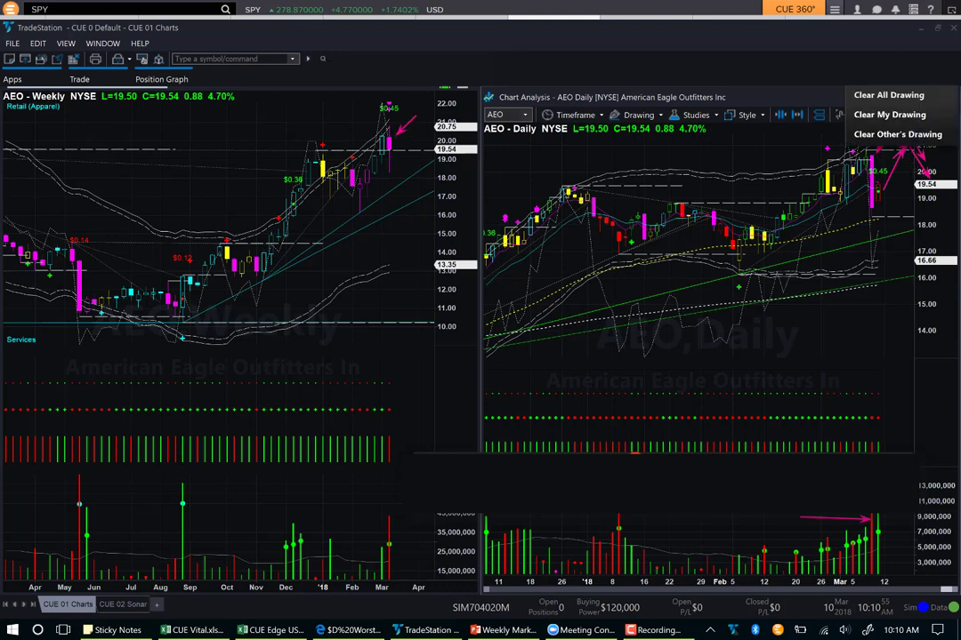
pyautogui.click(887, 95)
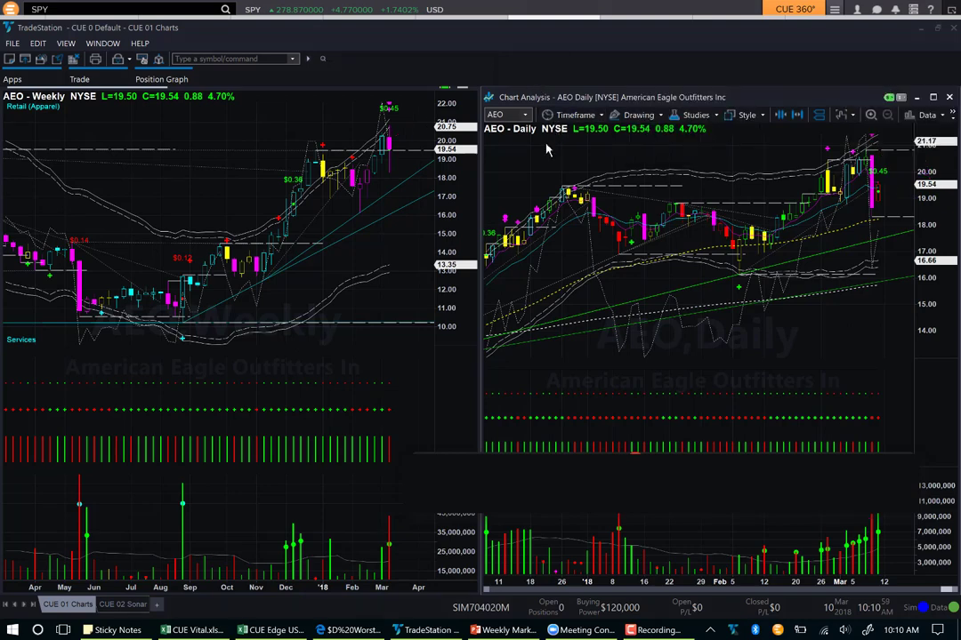
# - Switch to the browser and open the first image in the CUE Forum topic "Short potential while Media is Bullish on Steel Industry"
pyautogui.hotkey('alt', 'Tab')
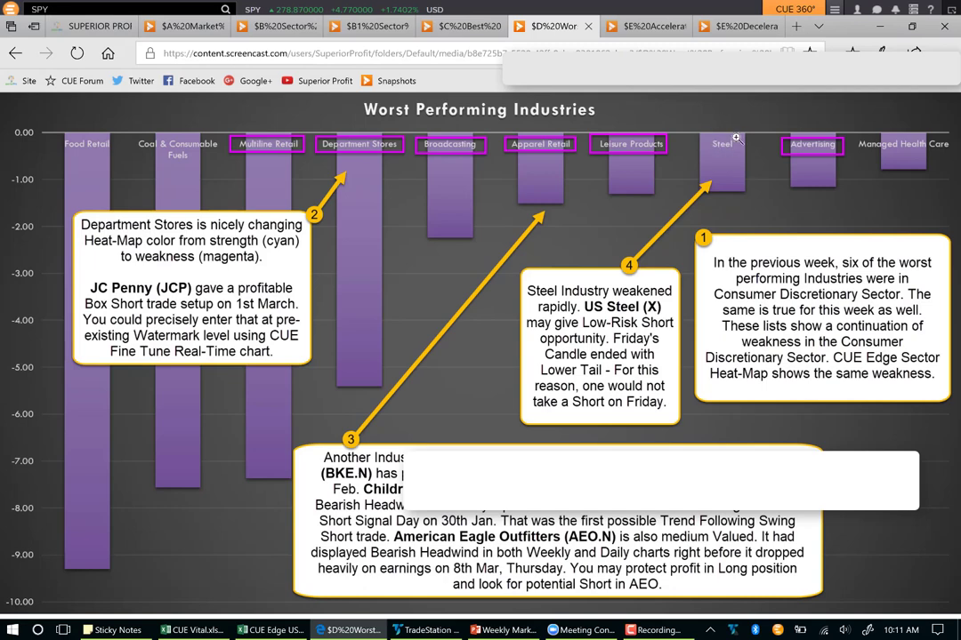
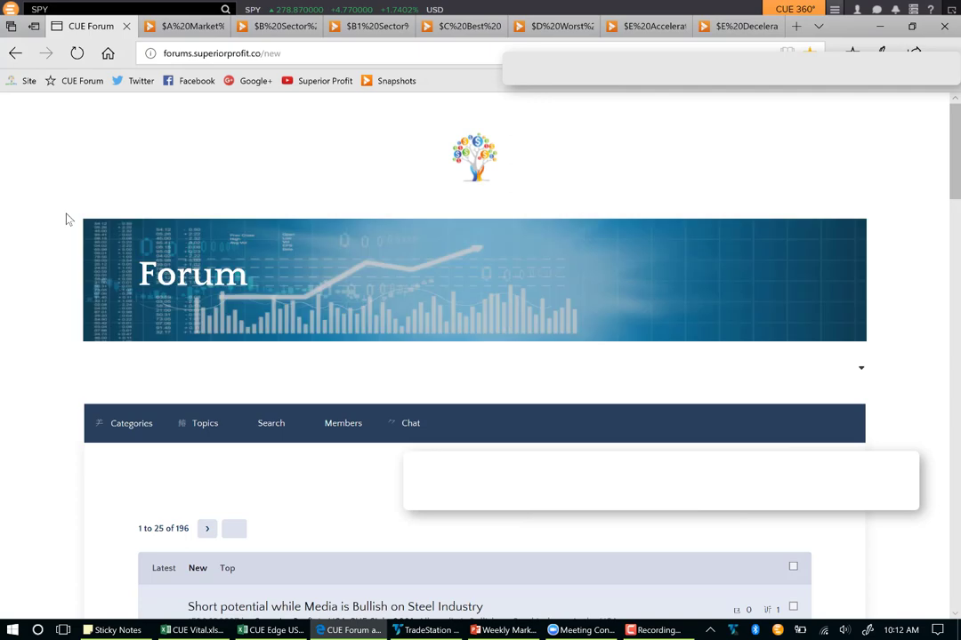
pyautogui.scroll(-5, 89, 211)
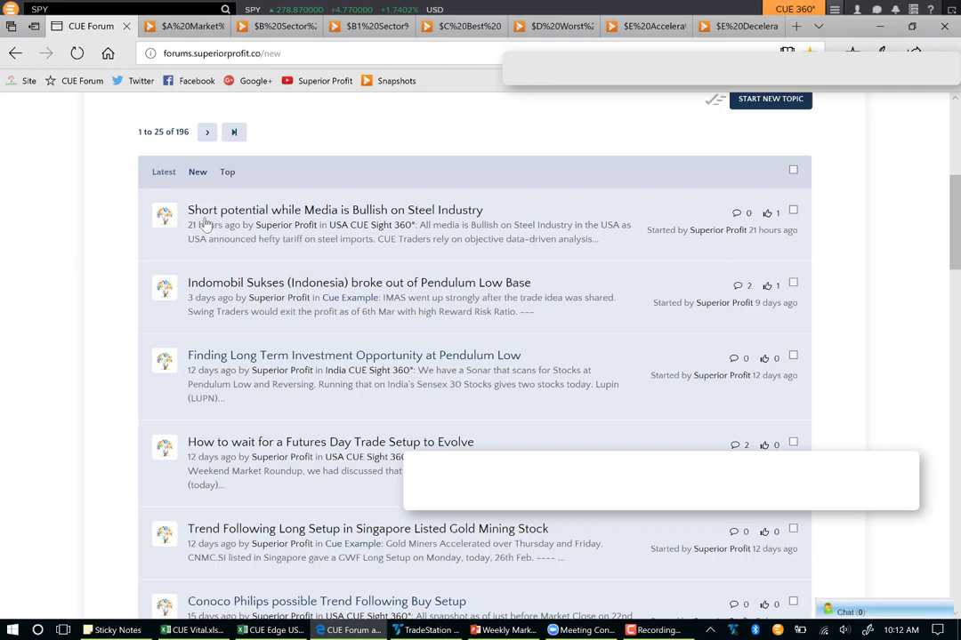
pyautogui.click(268, 213)
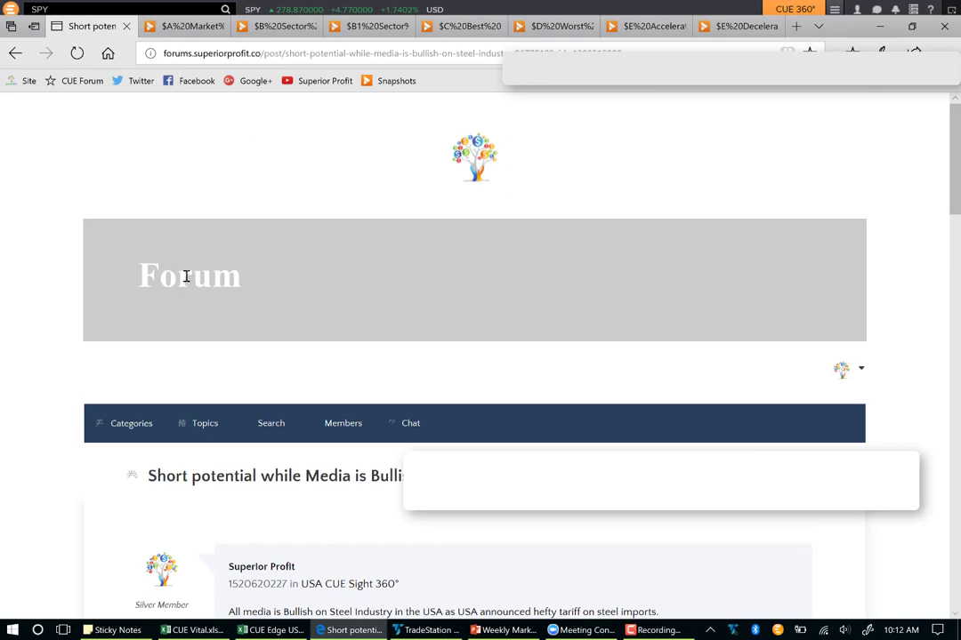
pyautogui.scroll(-6, 303, 361)
pyautogui.click(302, 360)
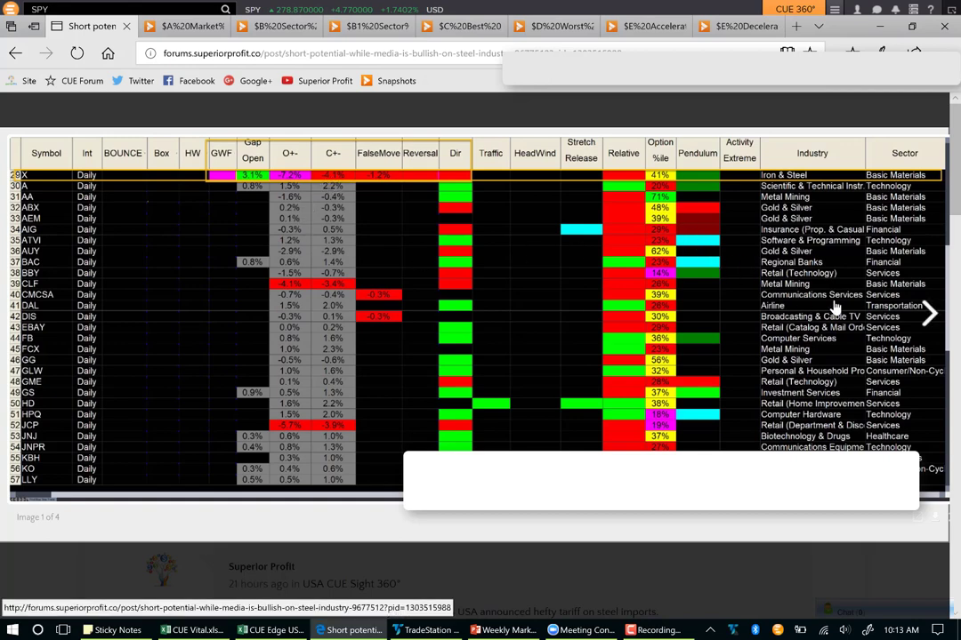
# - Examine the topic's Steel industry heat map and VITAL sheet images, and advance to the X weekly and daily chart image
pyautogui.click(930, 313)
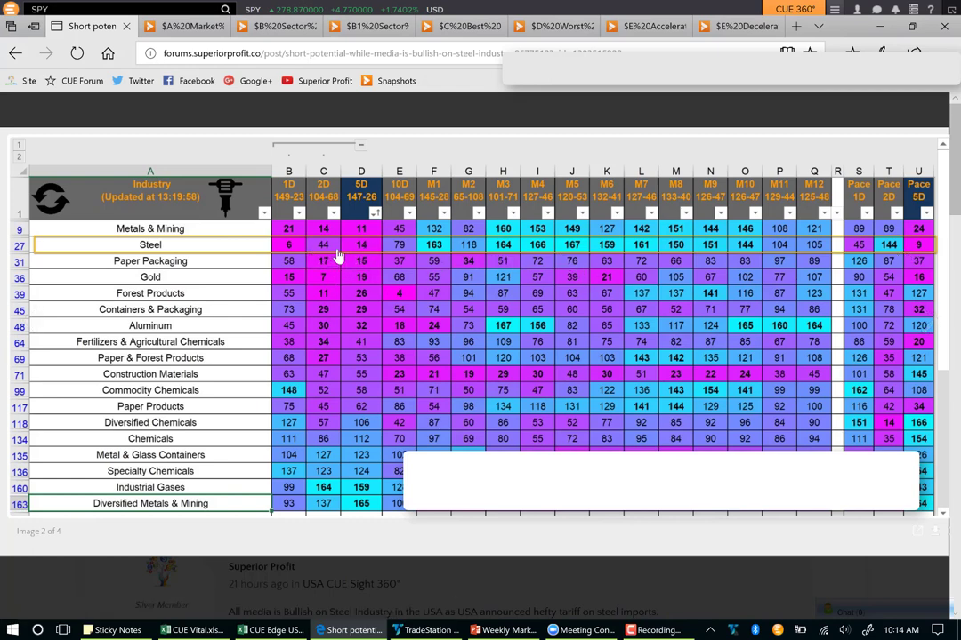
pyautogui.click(927, 325)
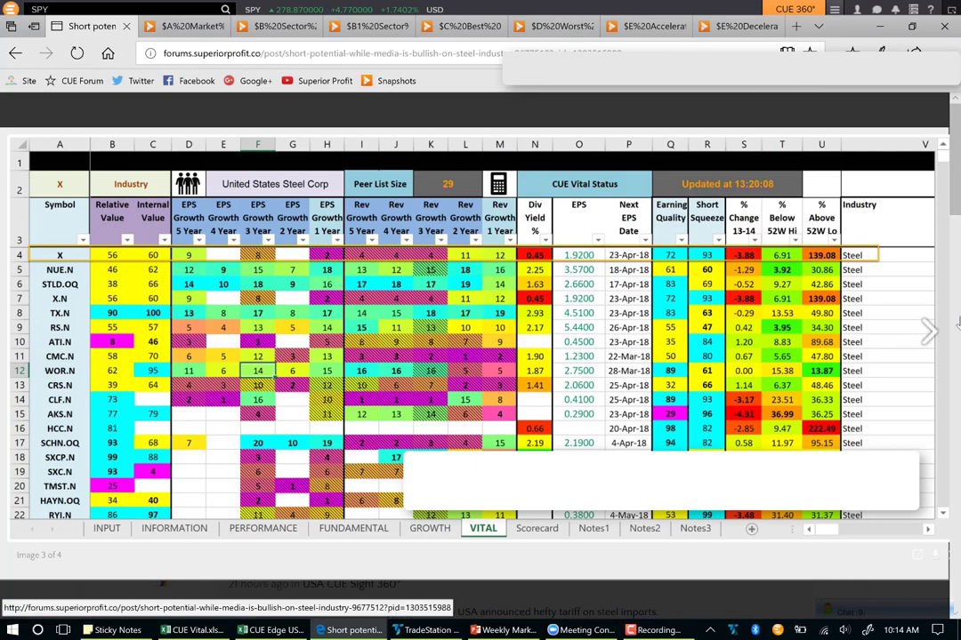
pyautogui.click(783, 281)
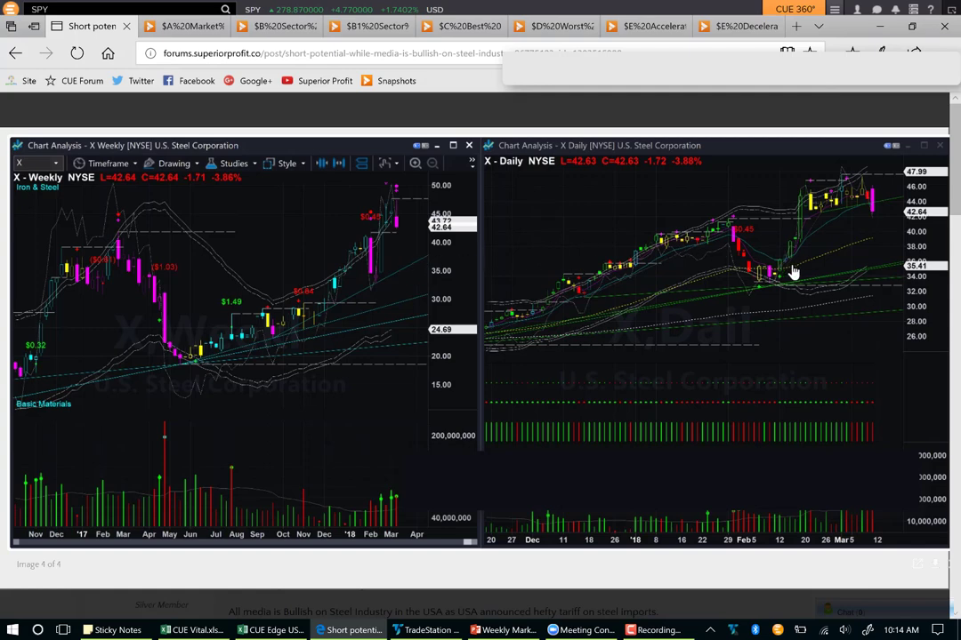
# - Mark the latest magenta dots, the early 2017 peak and the fall from it on the X weekly chart image with arrows
pyautogui.hotkey('ctrl', 'shift', 'd')
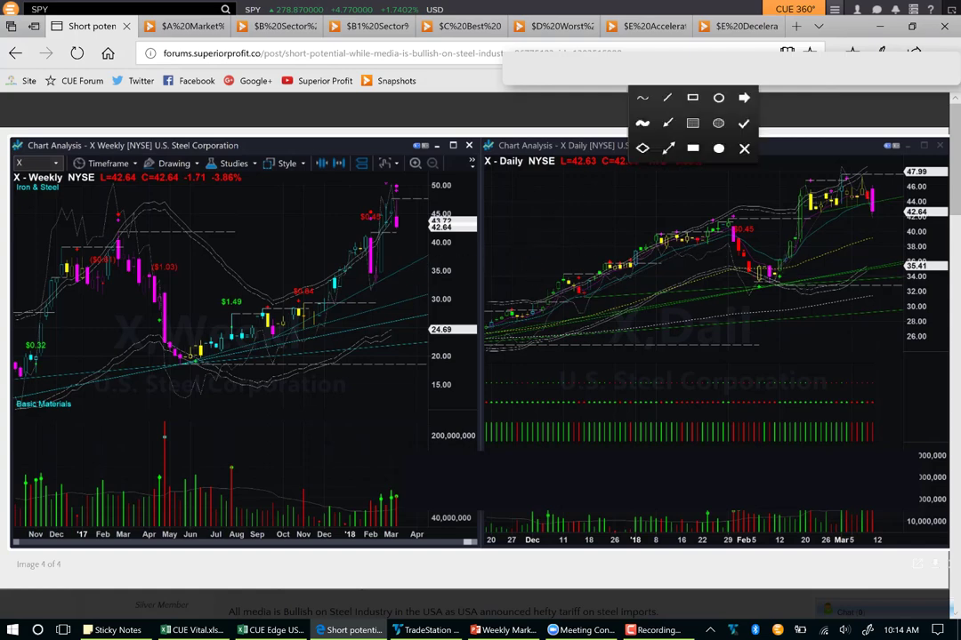
pyautogui.click(670, 131)
pyautogui.moveTo(339, 180); pyautogui.dragTo(388, 183)
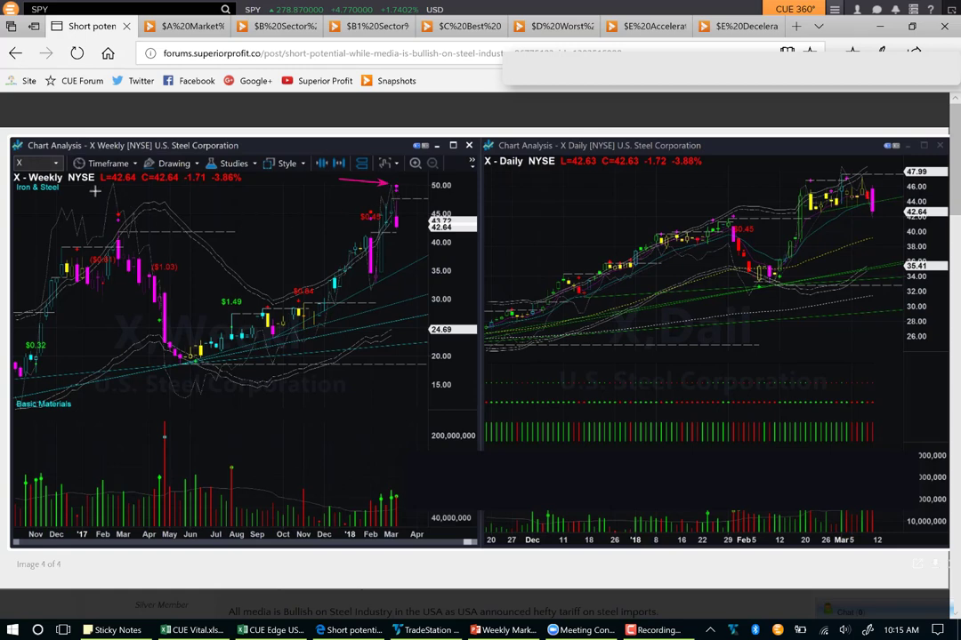
pyautogui.moveTo(108, 205); pyautogui.dragTo(114, 209)
pyautogui.moveTo(136, 299); pyautogui.dragTo(162, 358)
pyautogui.moveTo(89, 257); pyautogui.dragTo(106, 229)
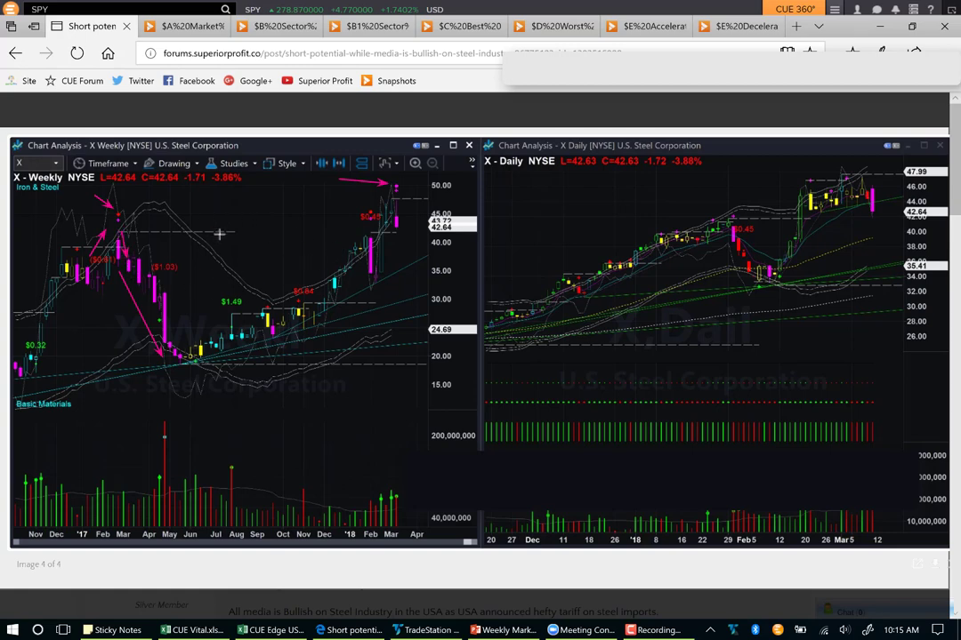
# - Extend the early 2017 peak level across the X weekly chart and sketch the latest rise above it and drop back
pyautogui.moveTo(229, 233); pyautogui.dragTo(473, 229)
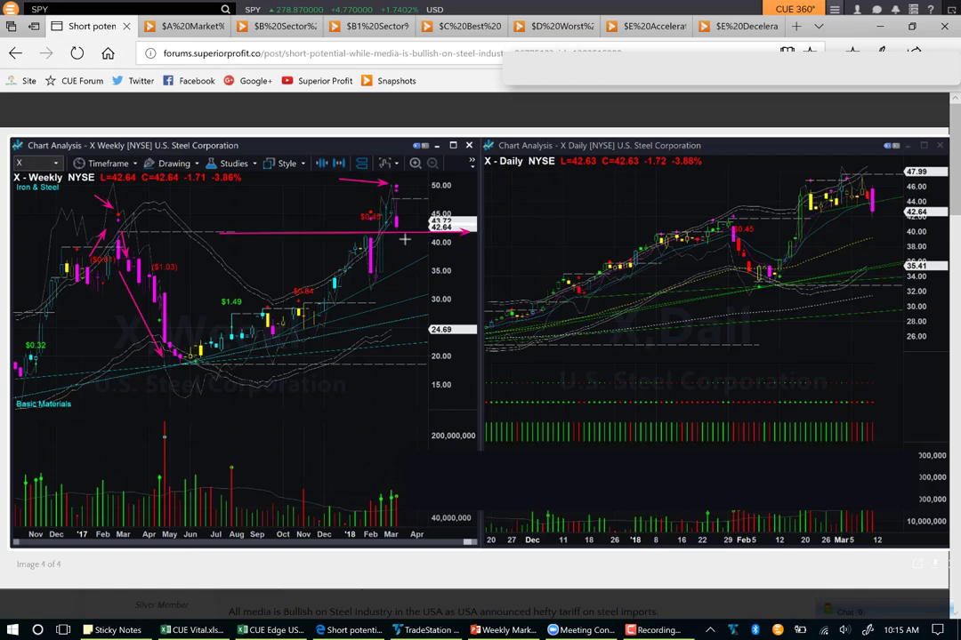
pyautogui.moveTo(405, 220); pyautogui.dragTo(411, 242)
pyautogui.moveTo(334, 236)
pyautogui.mouseDown()
pyautogui.moveTo(389, 185)
pyautogui.moveTo(422, 242)
pyautogui.mouseUp()
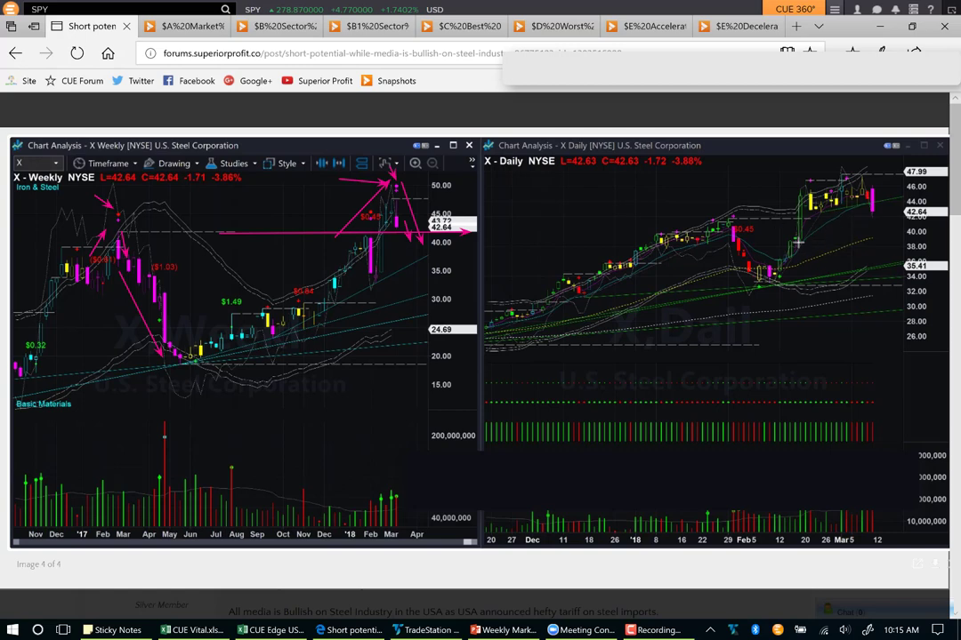
# - Mark X's February low, the levels around it and the steep climb from it on the daily chart image with arrows
pyautogui.moveTo(768, 261); pyautogui.dragTo(797, 180)
pyautogui.moveTo(828, 334); pyautogui.dragTo(783, 272)
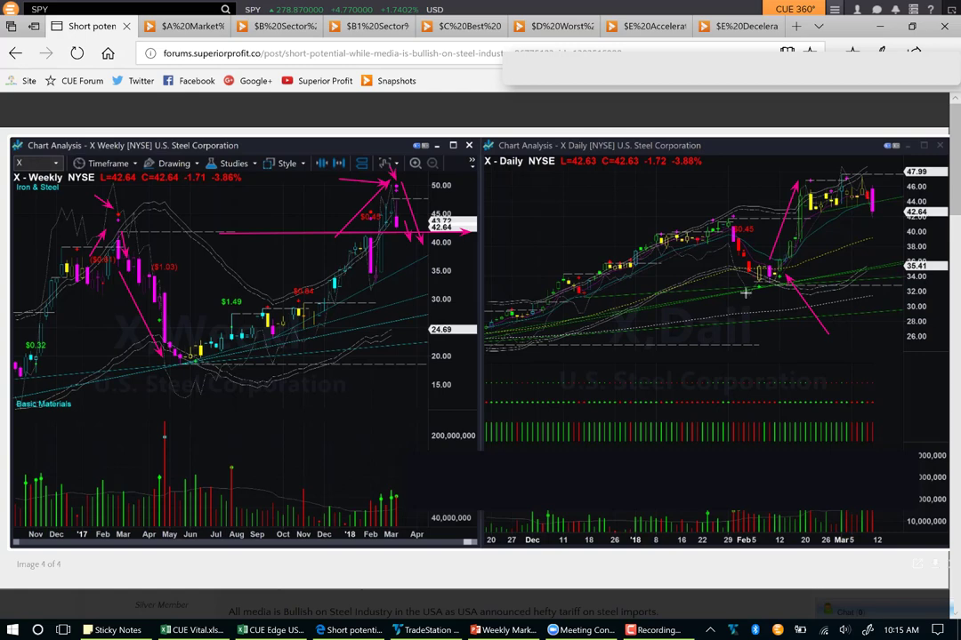
pyautogui.moveTo(750, 288); pyautogui.dragTo(794, 286)
pyautogui.moveTo(781, 263); pyautogui.dragTo(829, 260)
pyautogui.moveTo(763, 297); pyautogui.dragTo(803, 250)
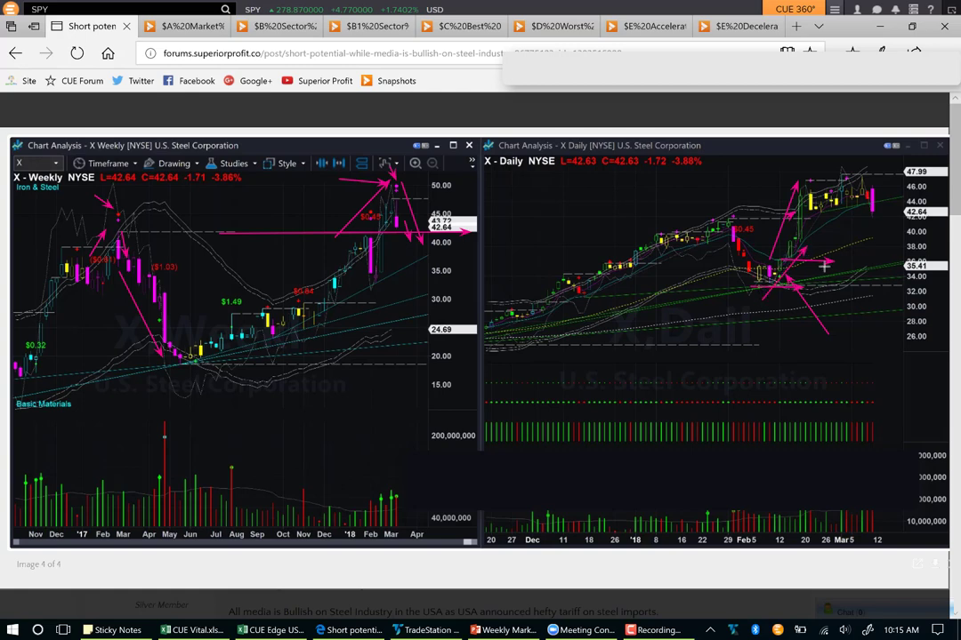
# - Trace X's sideways range and the last daily candle's drop with arrows, and clear all drawings from the chart image
pyautogui.moveTo(805, 189)
pyautogui.mouseDown()
pyautogui.moveTo(857, 186)
pyautogui.moveTo(882, 208)
pyautogui.moveTo(868, 208)
pyautogui.moveTo(916, 195)
pyautogui.mouseUp()
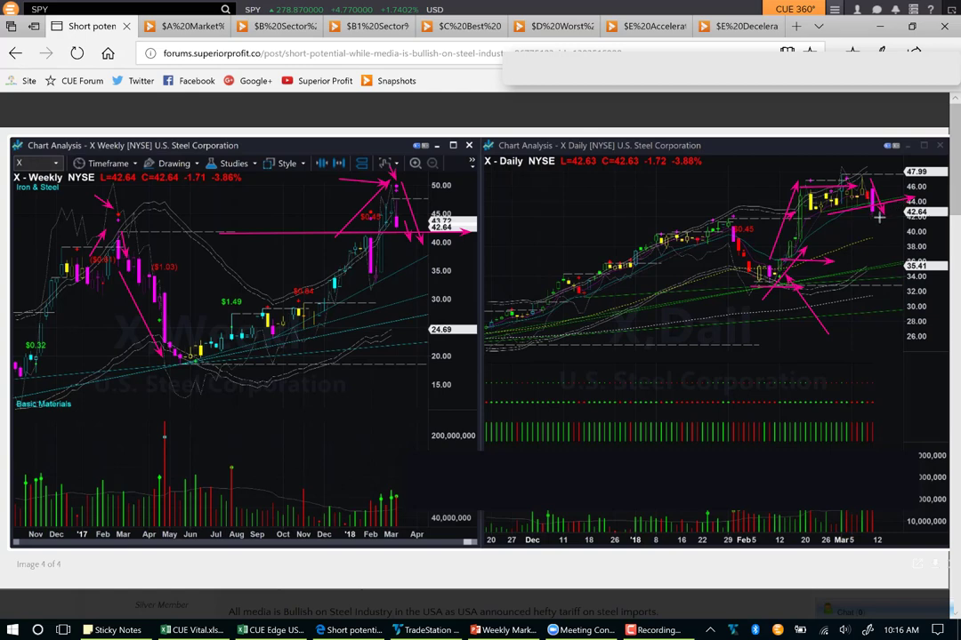
pyautogui.moveTo(899, 240); pyautogui.dragTo(880, 218)
pyautogui.click(880, 52)
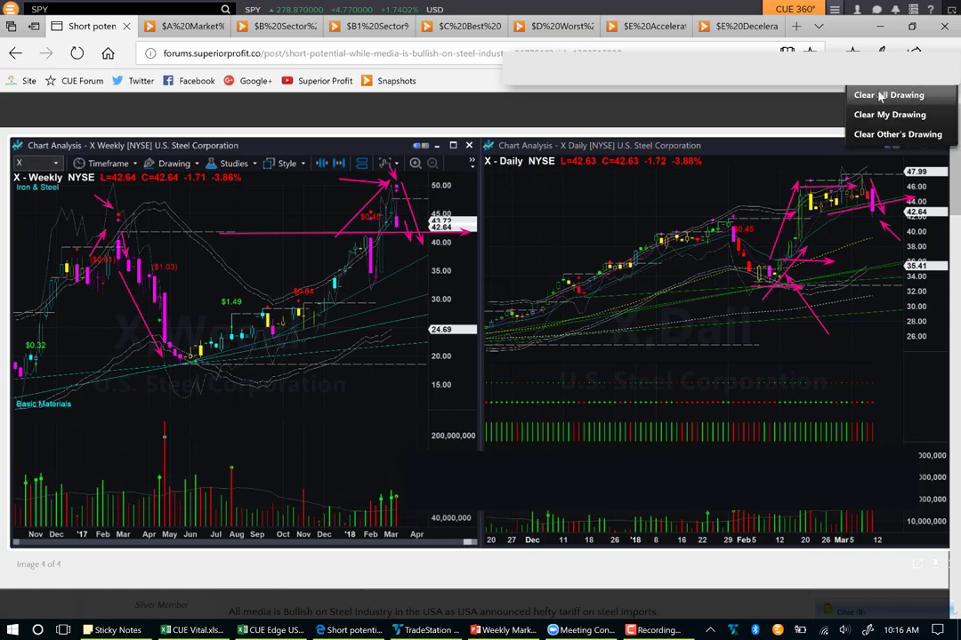
pyautogui.click(881, 96)
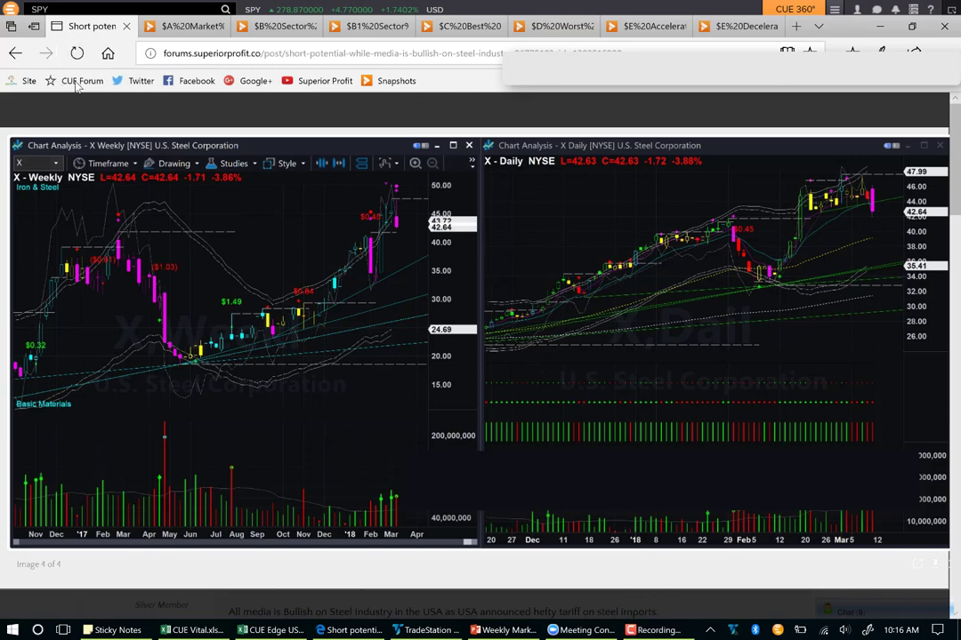
# - Switch to TradeStation and point arrows at the support line and the lower tail and body of X's last daily candle
pyautogui.hotkey('alt', 'Tab')
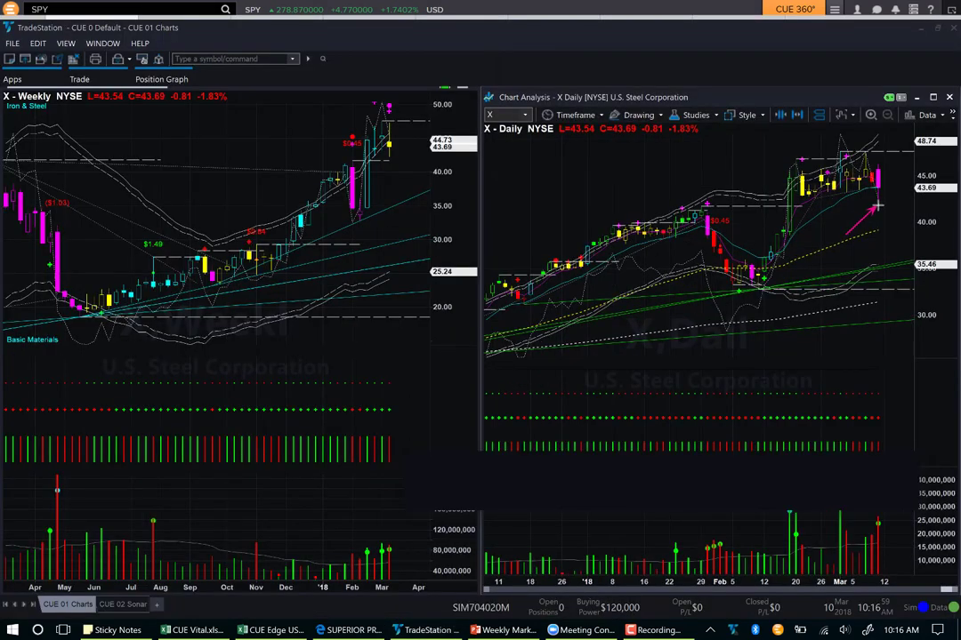
pyautogui.moveTo(818, 199); pyautogui.dragTo(883, 187)
pyautogui.moveTo(909, 203); pyautogui.dragTo(882, 194)
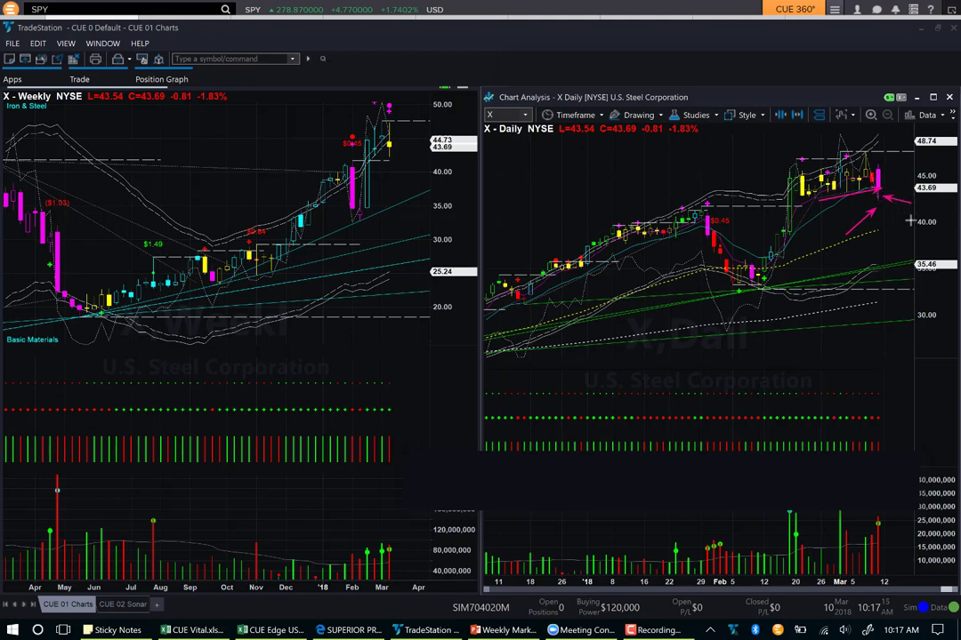
pyautogui.moveTo(911, 222); pyautogui.dragTo(884, 207)
pyautogui.click(885, 171)
# - Mark X's last weekly candle and the daily chart's recent peaks, pullback and last lower tail with arrows, and clear all drawings
pyautogui.click(420, 131)
pyautogui.click(407, 139)
pyautogui.moveTo(772, 178)
pyautogui.mouseDown()
pyautogui.moveTo(794, 158)
pyautogui.moveTo(856, 138)
pyautogui.moveTo(910, 169)
pyautogui.mouseUp()
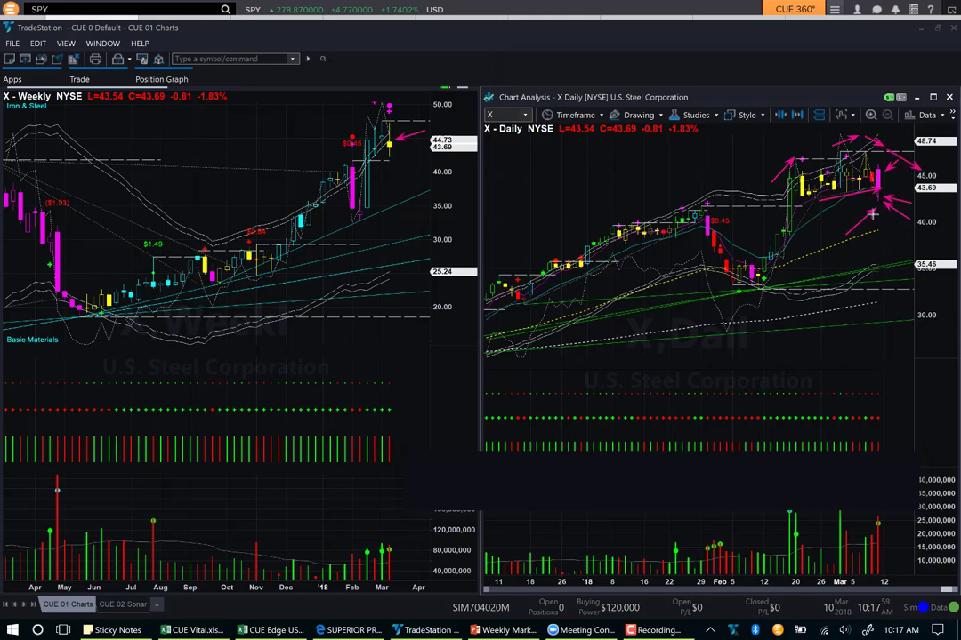
pyautogui.moveTo(834, 227); pyautogui.dragTo(875, 198)
pyautogui.moveTo(427, 151); pyautogui.dragTo(397, 146)
pyautogui.rightClick(875, 90)
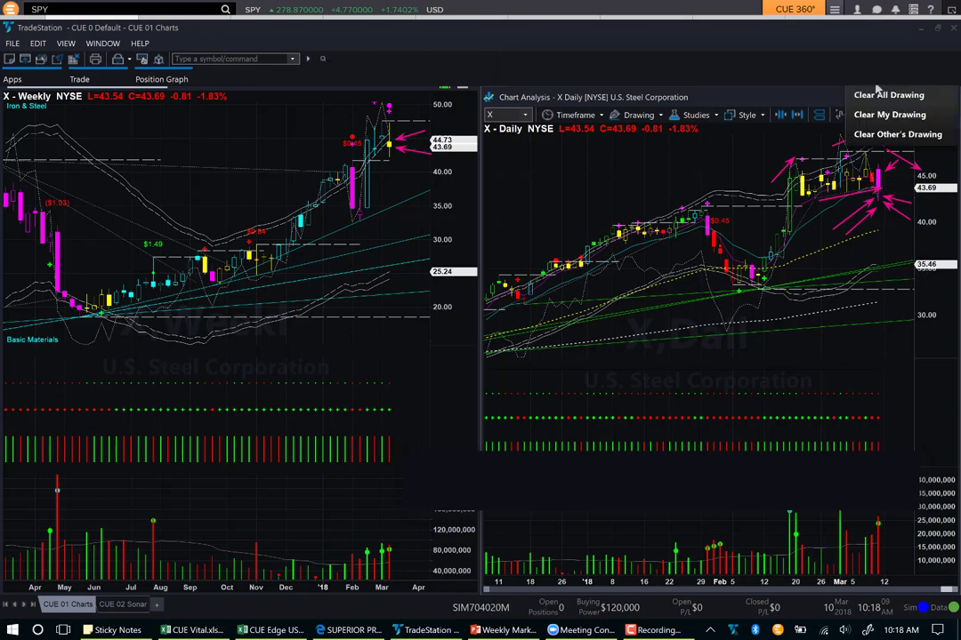
pyautogui.click(865, 94)
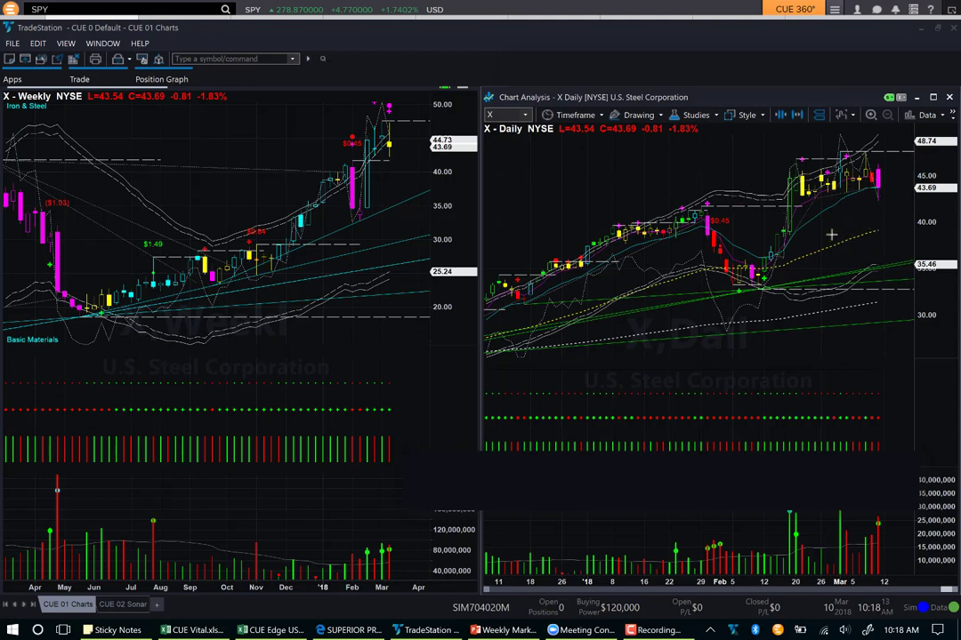
# - Sketch a possible dip, bounce and further decline from X's last daily candle with arrows, and clear all drawings
pyautogui.moveTo(858, 212); pyautogui.dragTo(911, 205)
pyautogui.press('e')
pyautogui.moveTo(872, 197)
pyautogui.mouseDown()
pyautogui.moveTo(886, 216)
pyautogui.moveTo(906, 184)
pyautogui.moveTo(935, 222)
pyautogui.mouseUp()
pyautogui.moveTo(934, 176); pyautogui.dragTo(899, 177)
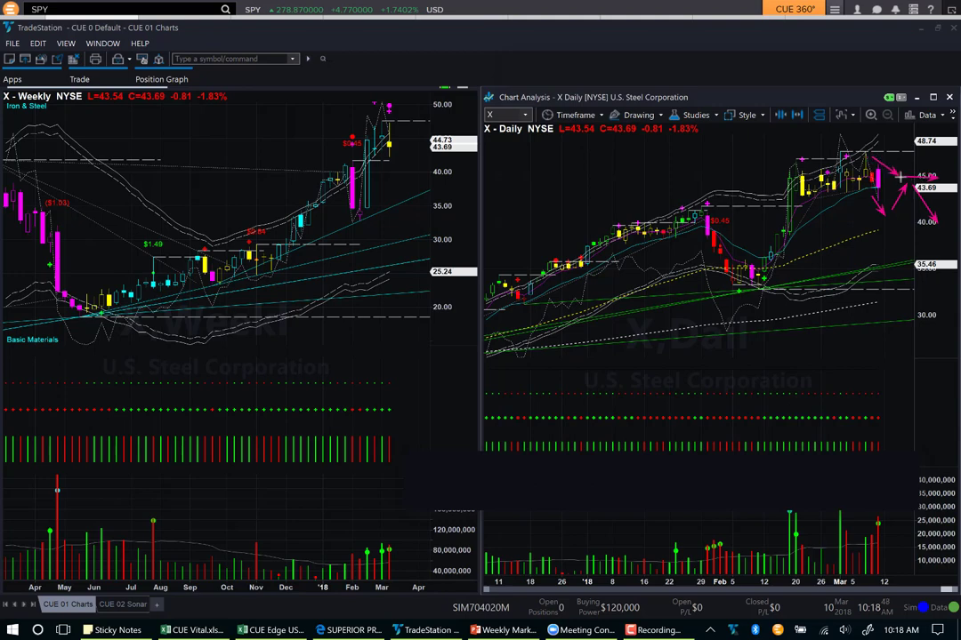
pyautogui.moveTo(836, 200); pyautogui.dragTo(879, 213)
pyautogui.rightClick(870, 87)
pyautogui.click(876, 94)
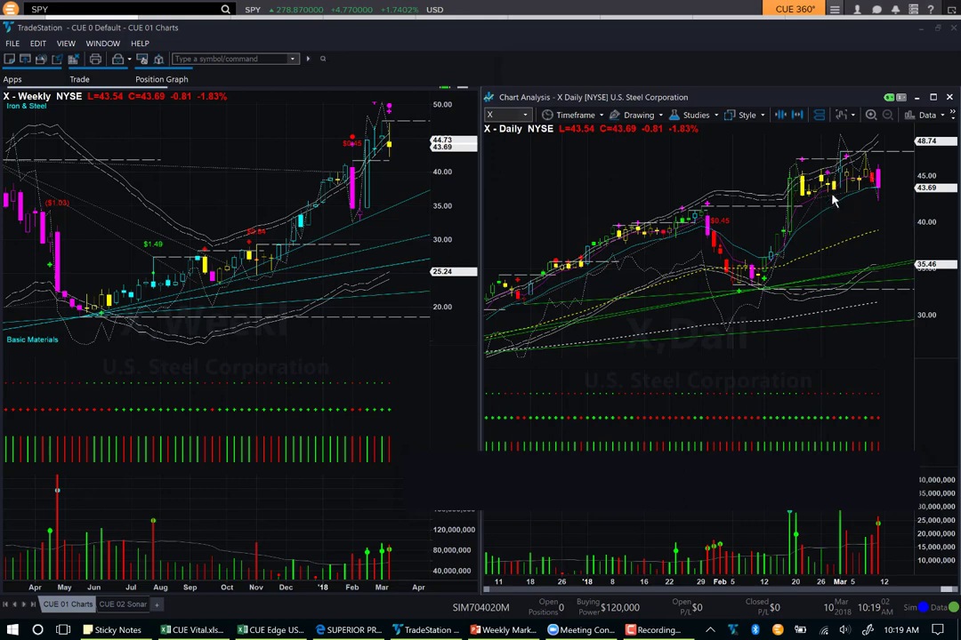
# - Point arrows beside X's last daily candle and at the weekly magenta dots and 44.73 level, and open the options for clearing drawings
pyautogui.click(780, 116)
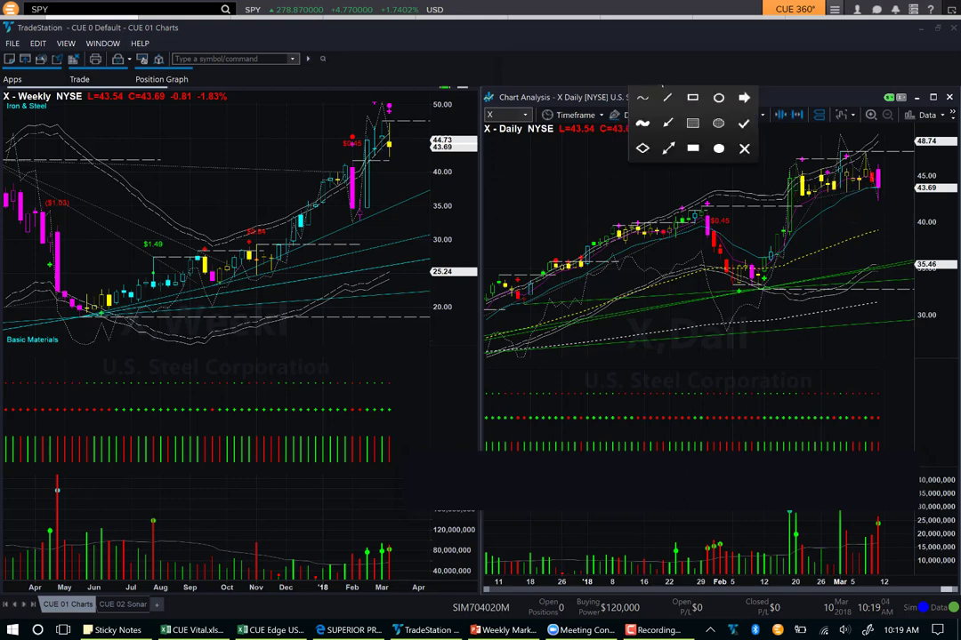
pyautogui.click(665, 124)
pyautogui.moveTo(911, 175); pyautogui.dragTo(900, 177)
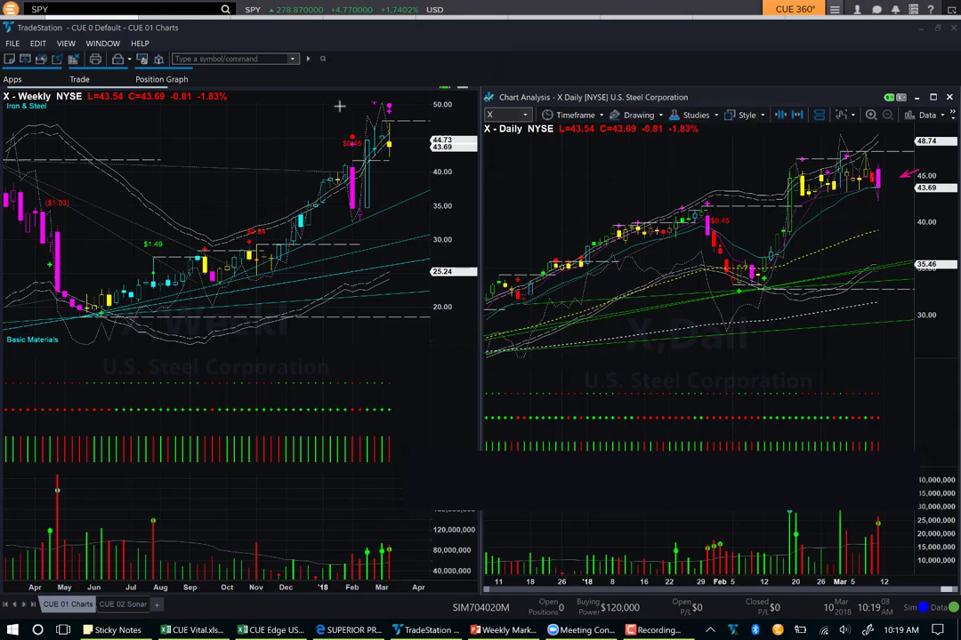
pyautogui.moveTo(330, 100); pyautogui.dragTo(386, 105)
pyautogui.moveTo(377, 204); pyautogui.dragTo(420, 140)
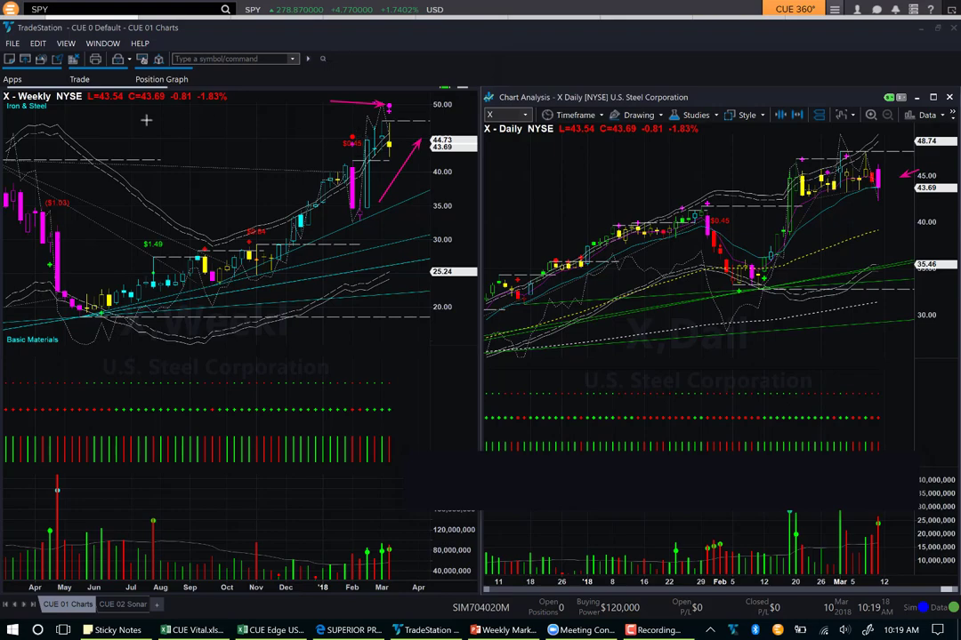
pyautogui.click(838, 115)
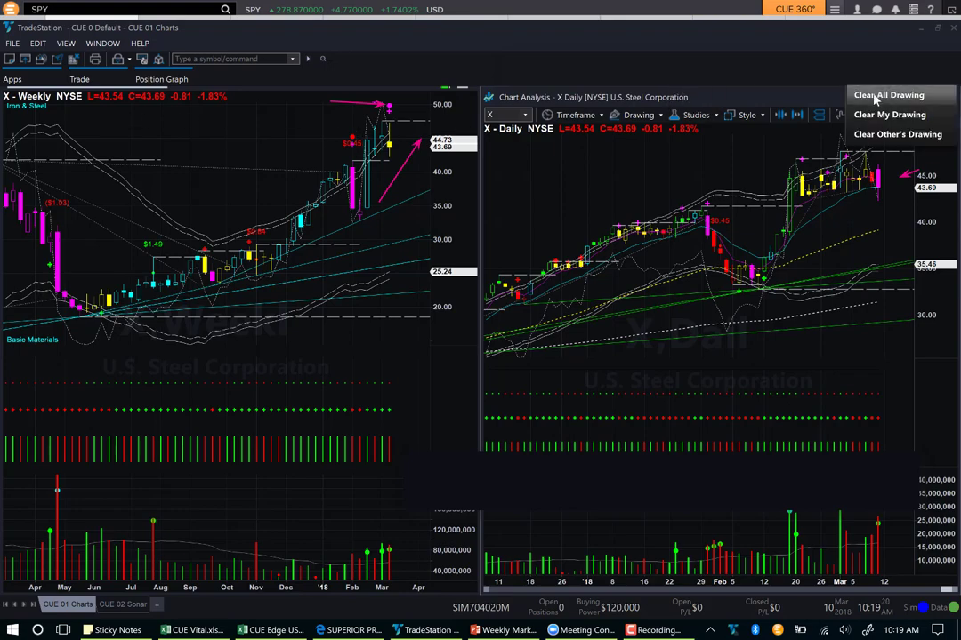
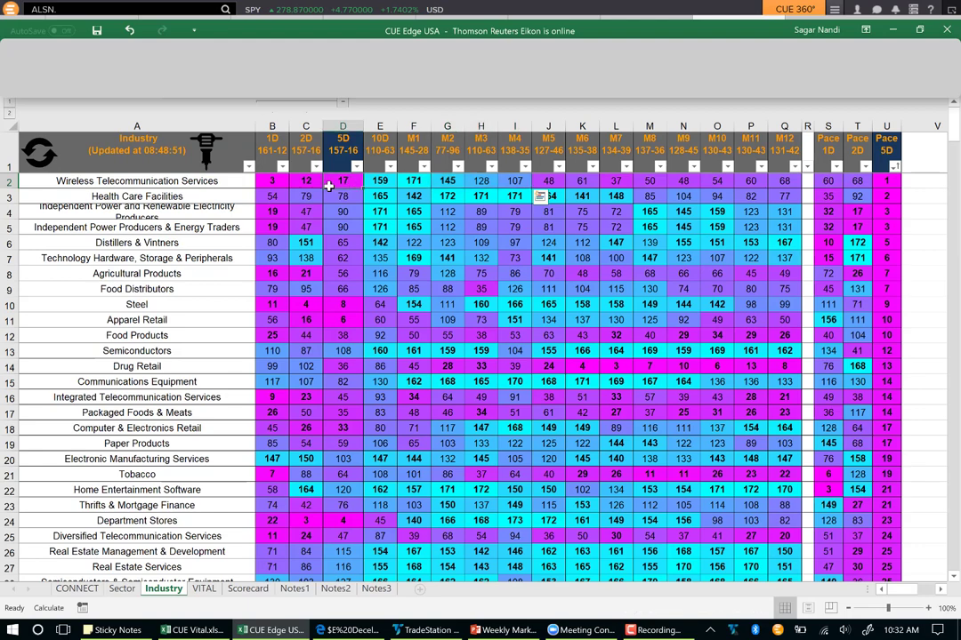
# - In the CUE Edge USA workbook, select Wireless Telecommunication Services' Pace 5D rank and the Independent Power and Renewable Electricity Producers industry
pyautogui.click(886, 182)
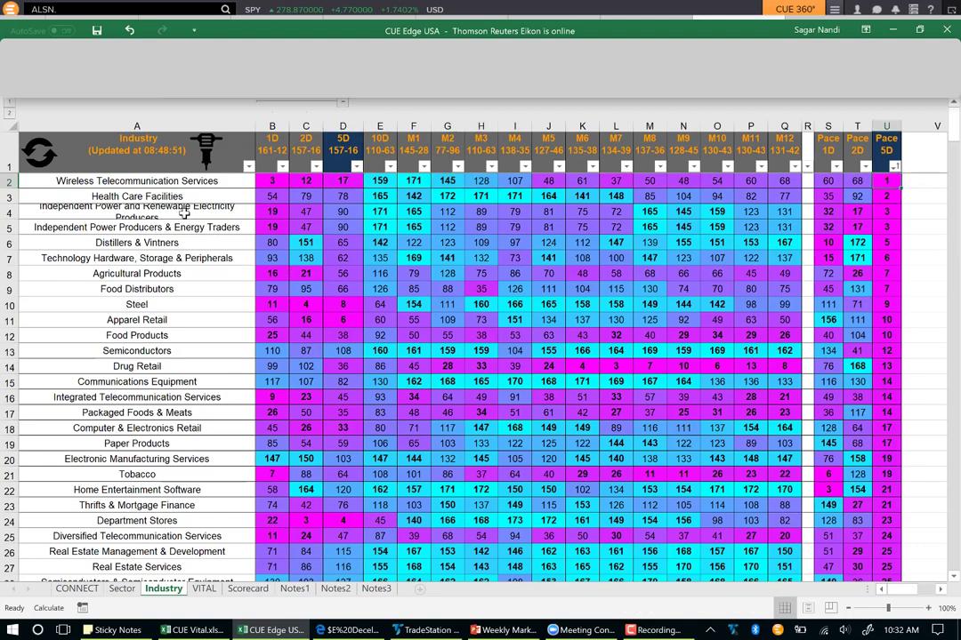
pyautogui.click(140, 212)
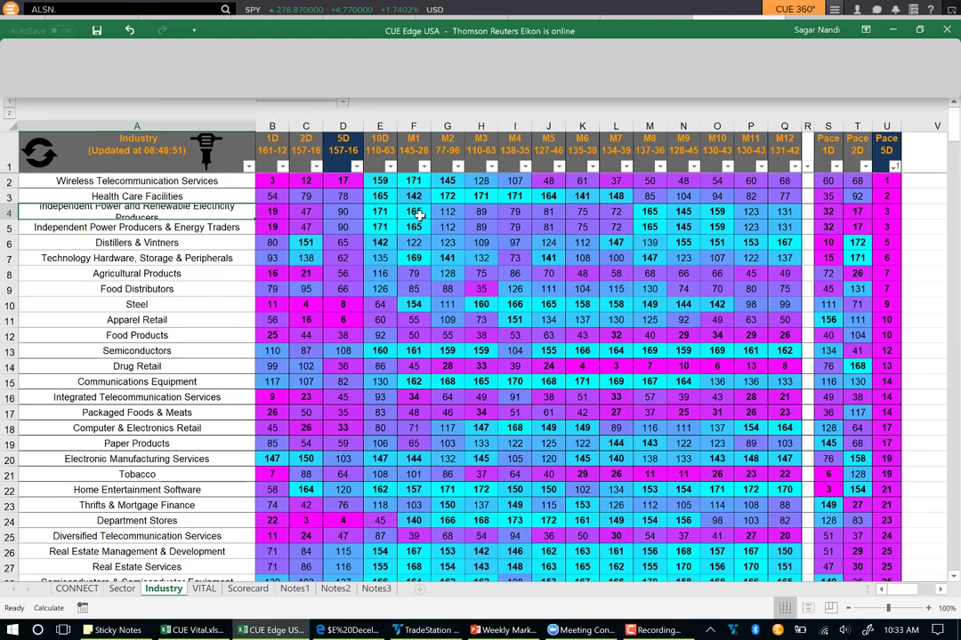
# - Select the Independent Power and Renewable Electricity Producers' 5D rank, the Agricultural Products industry, and its 1D to 5D ranks
pyautogui.moveTo(342, 226); pyautogui.dragTo(303, 214)
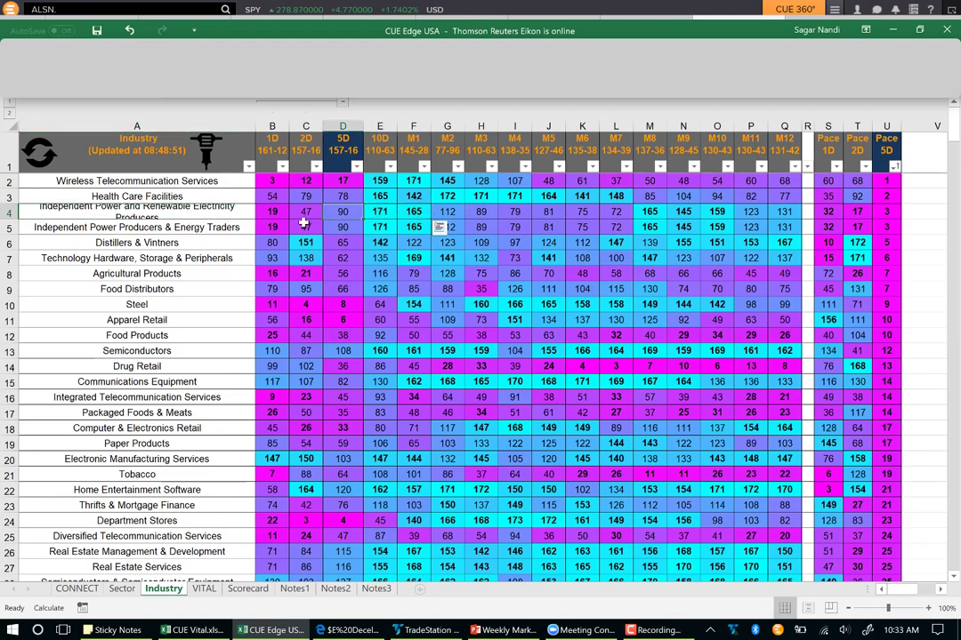
pyautogui.click(231, 276)
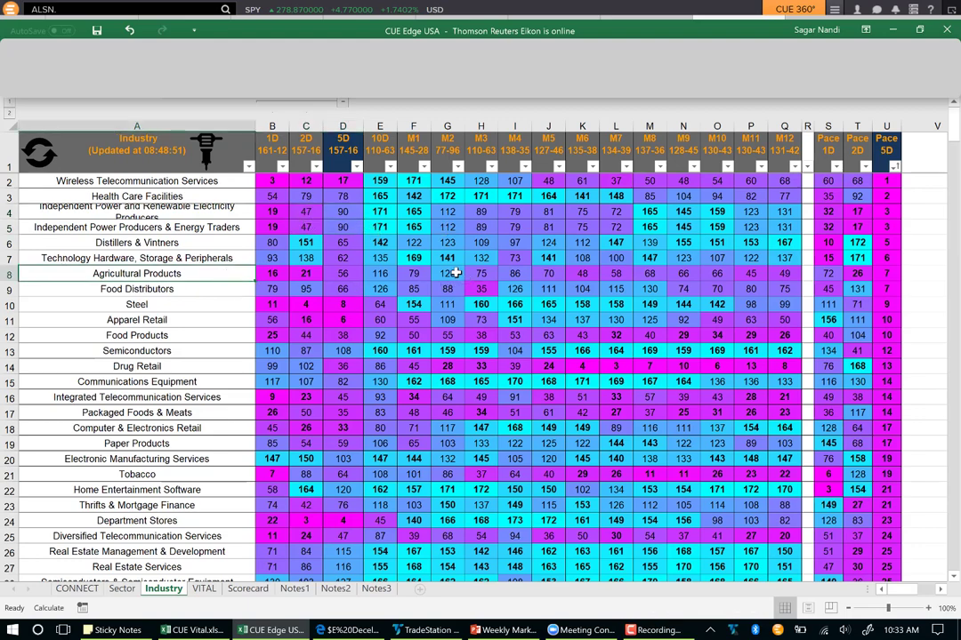
pyautogui.moveTo(449, 276); pyautogui.dragTo(412, 276)
pyautogui.moveTo(343, 275); pyautogui.dragTo(287, 272)
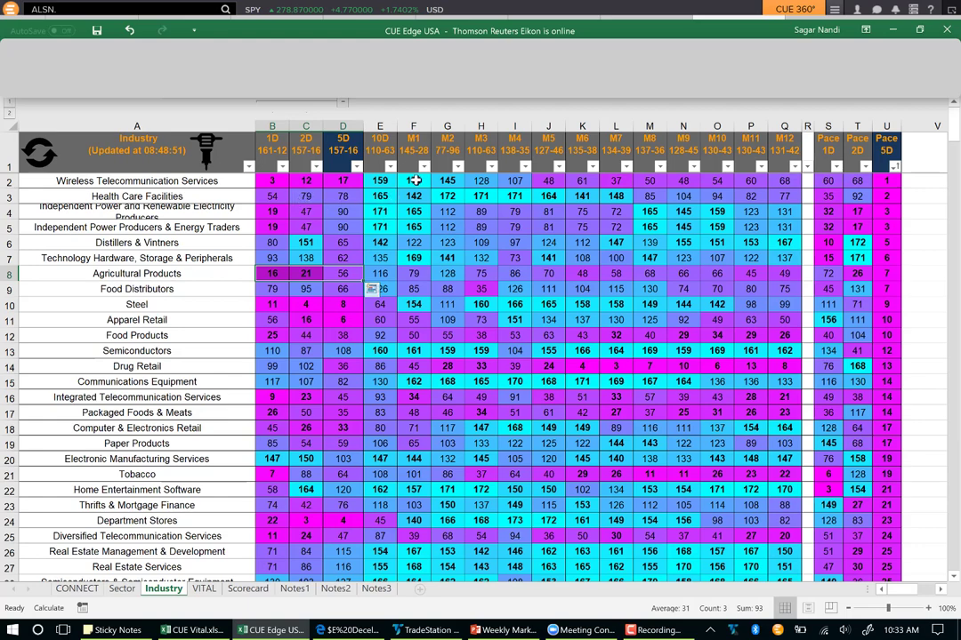
# - Select Wireless Telecommunication Services' 10D and M1 ranks, and the Wireless, Independent Power and Agricultural Products industry names in turn
pyautogui.moveTo(379, 180); pyautogui.dragTo(424, 181)
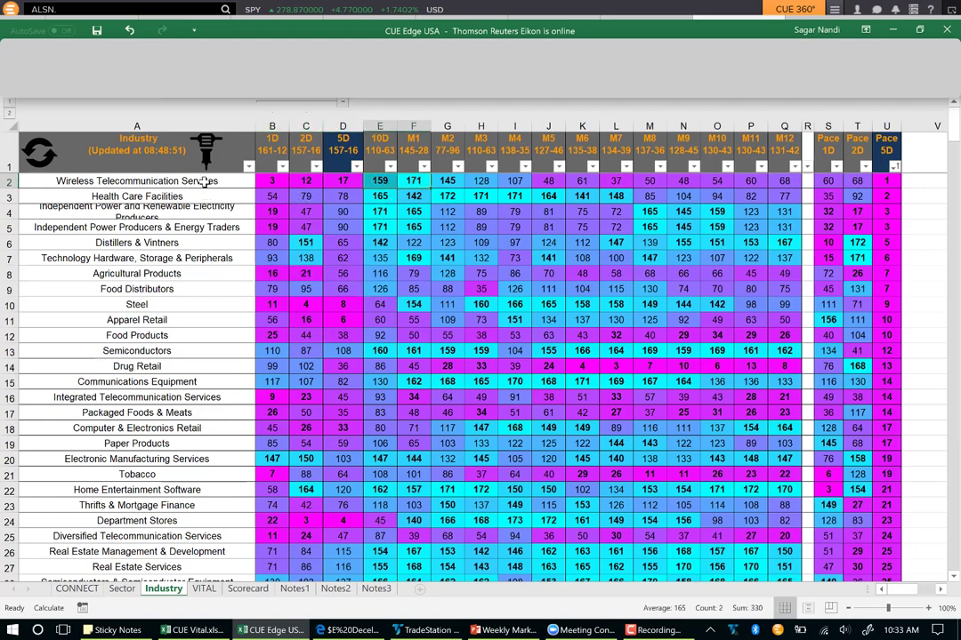
pyautogui.click(203, 181)
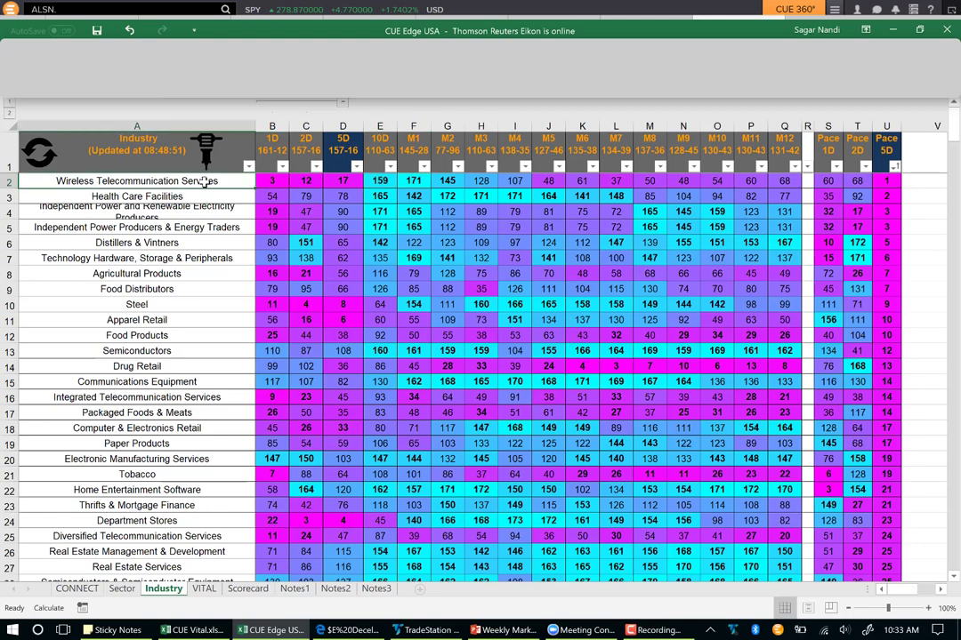
pyautogui.click(115, 212)
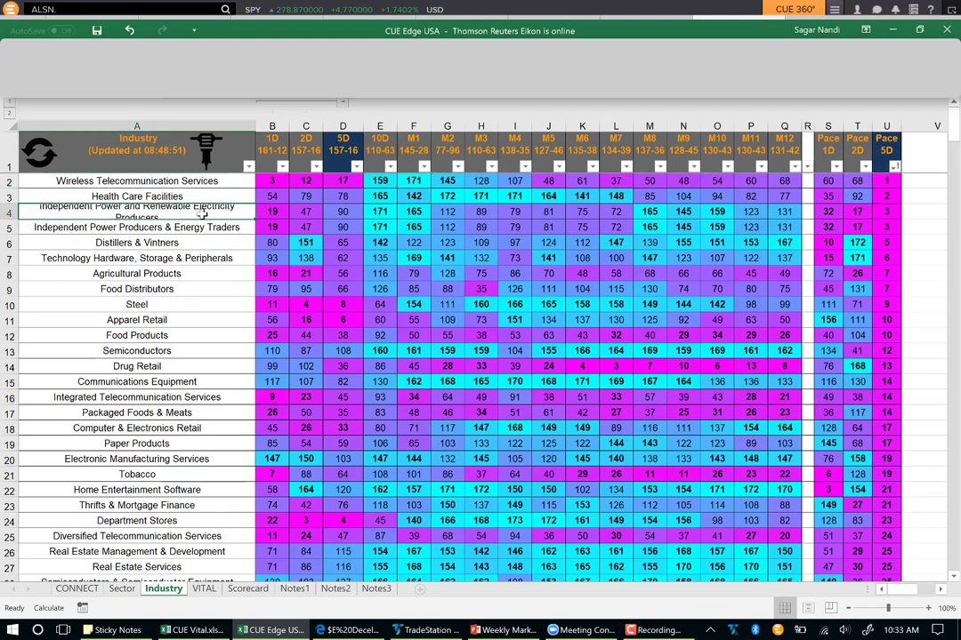
pyautogui.click(195, 274)
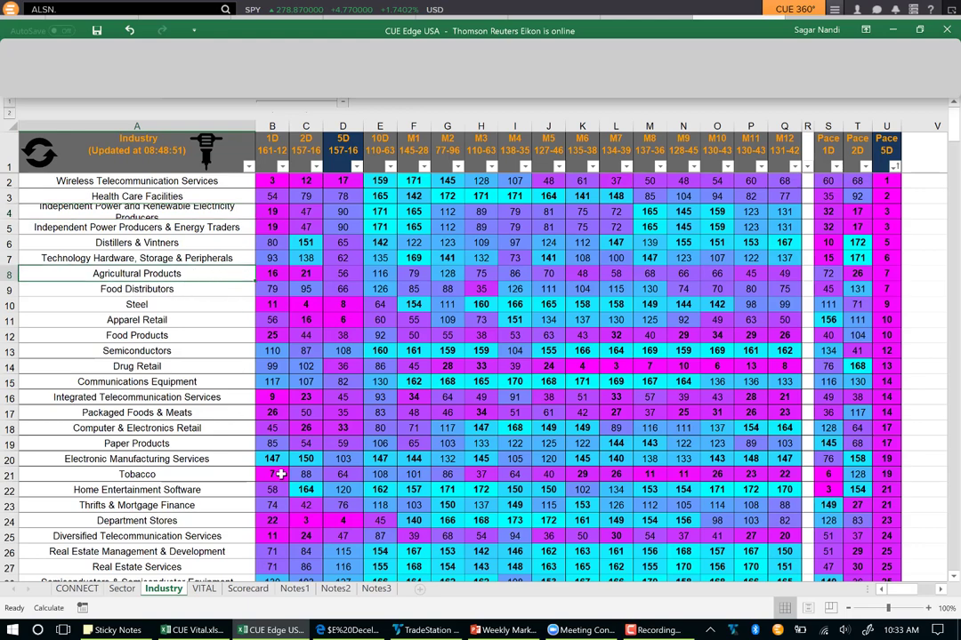
# - Switch to TradeStation and mark ADM's weekly support just above 40 and the dips and rebounds around it with arrows
pyautogui.click(393, 633)
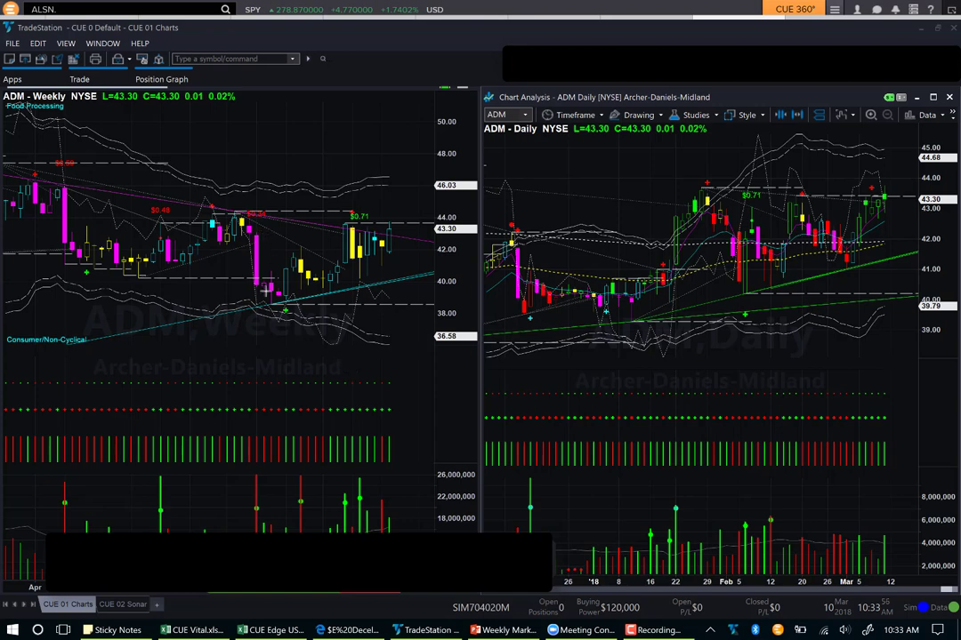
pyautogui.moveTo(264, 280); pyautogui.dragTo(331, 281)
pyautogui.moveTo(233, 265)
pyautogui.mouseDown()
pyautogui.moveTo(255, 311)
pyautogui.moveTo(343, 307)
pyautogui.mouseUp()
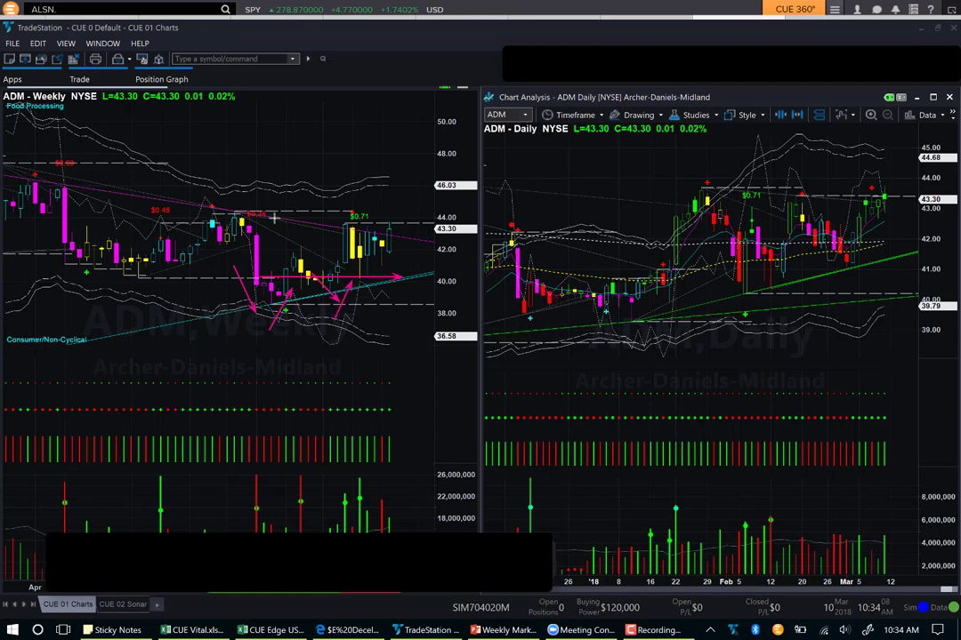
# - Trace ADM's descending weekly resistance line, the recent rally, the last candle and the lower level near 39.5 with arrows
pyautogui.moveTo(236, 214); pyautogui.dragTo(361, 233)
pyautogui.moveTo(327, 269); pyautogui.dragTo(341, 228)
pyautogui.moveTo(418, 212); pyautogui.dragTo(434, 242)
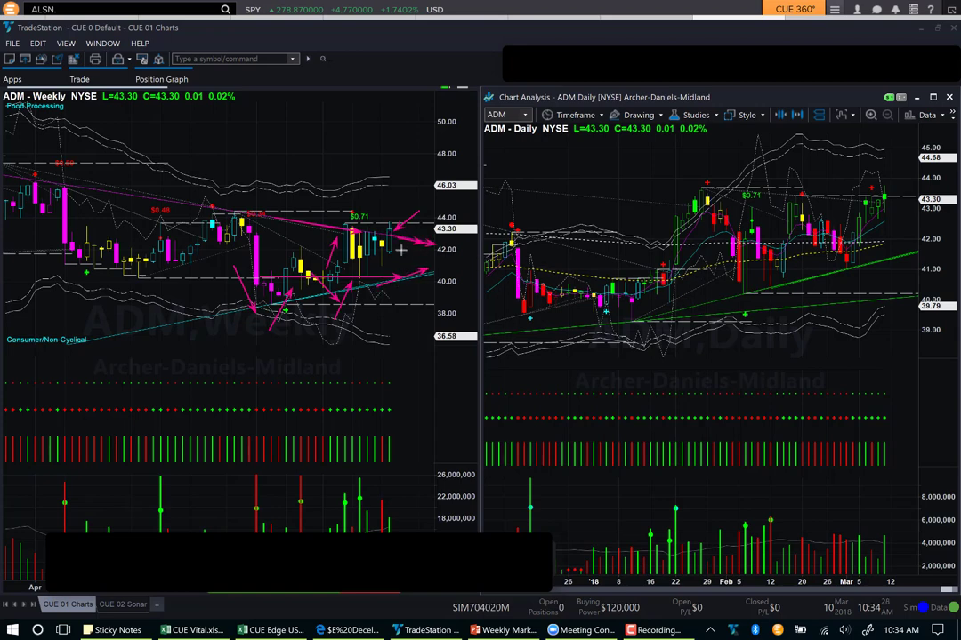
pyautogui.moveTo(358, 229); pyautogui.dragTo(445, 239)
pyautogui.moveTo(360, 288); pyautogui.dragTo(445, 288)
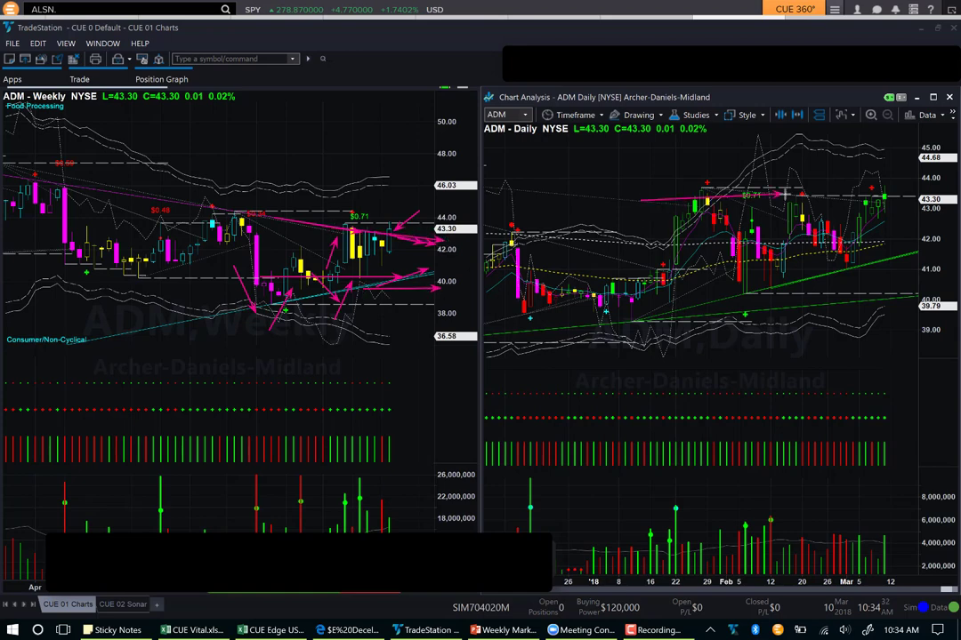
# - Trace ADM's daily declines and rebounds since late January and point arrows at the early March low
pyautogui.moveTo(640, 202)
pyautogui.mouseDown()
pyautogui.moveTo(744, 278)
pyautogui.moveTo(758, 209)
pyautogui.moveTo(773, 254)
pyautogui.moveTo(796, 216)
pyautogui.moveTo(852, 256)
pyautogui.moveTo(905, 191)
pyautogui.mouseUp()
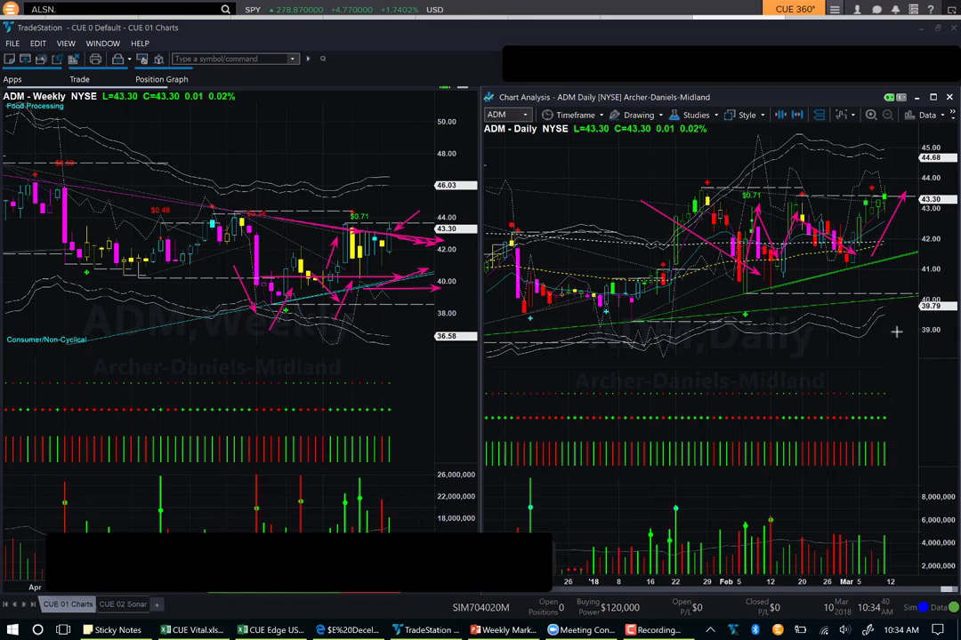
pyautogui.moveTo(896, 332); pyautogui.dragTo(854, 265)
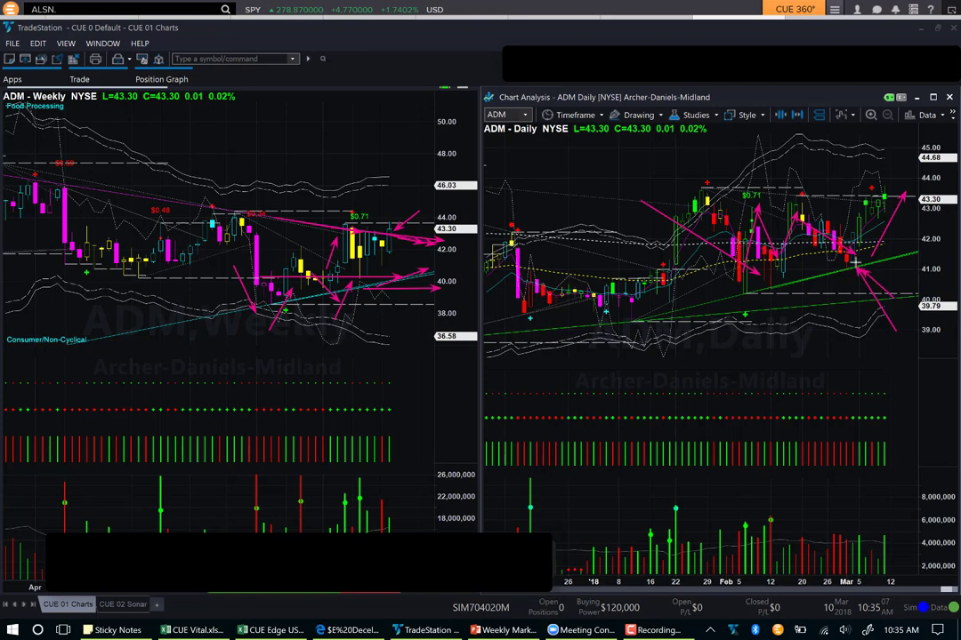
pyautogui.moveTo(890, 293); pyautogui.dragTo(854, 265)
# - Mark horizontal levels from ADM's early March candle and mid-February peak on the daily chart, and clear all drawings
pyautogui.moveTo(867, 233); pyautogui.dragTo(954, 233)
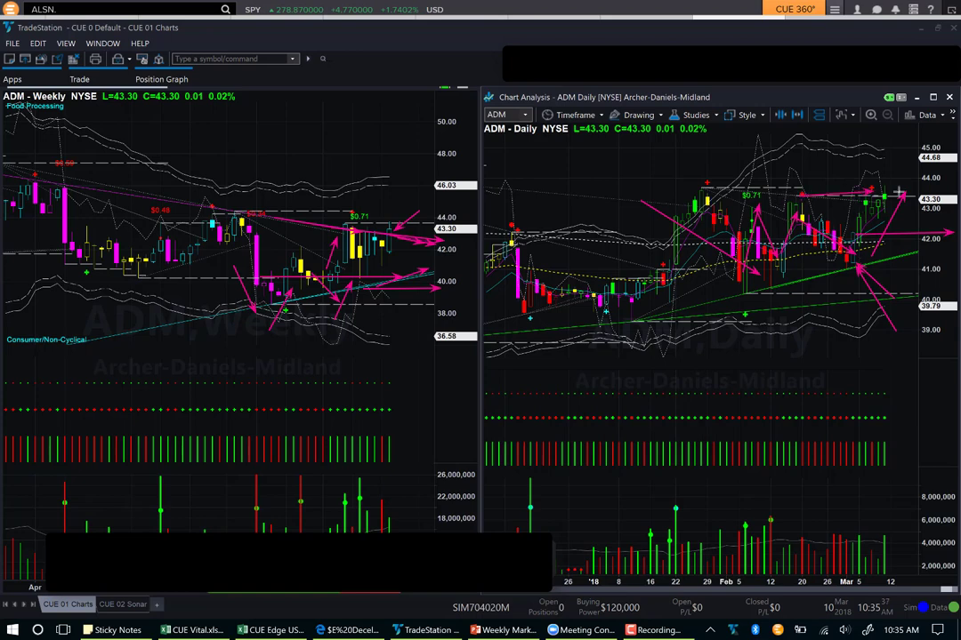
pyautogui.moveTo(801, 194); pyautogui.dragTo(902, 194)
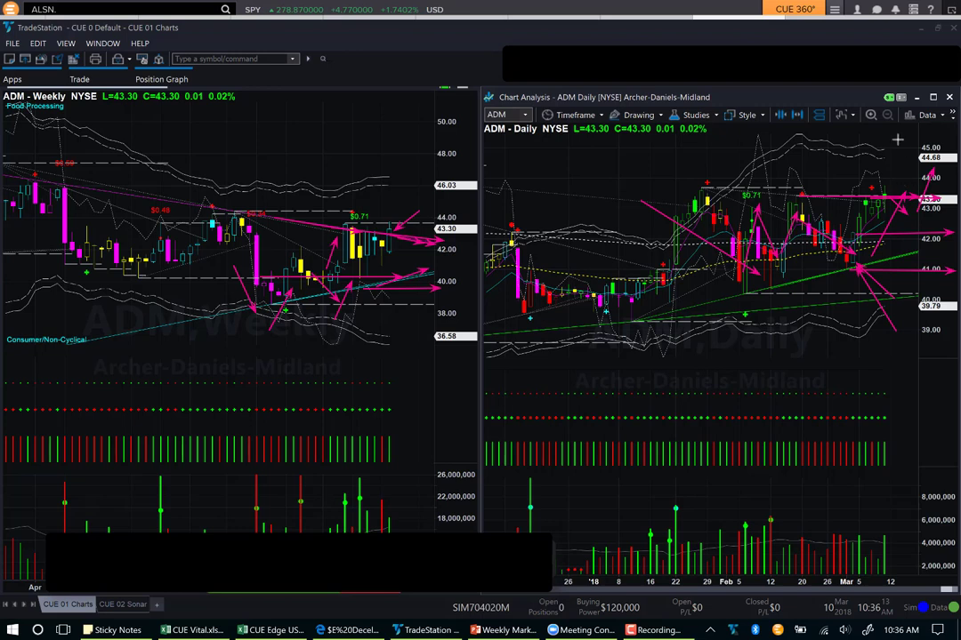
pyautogui.press('Escape')
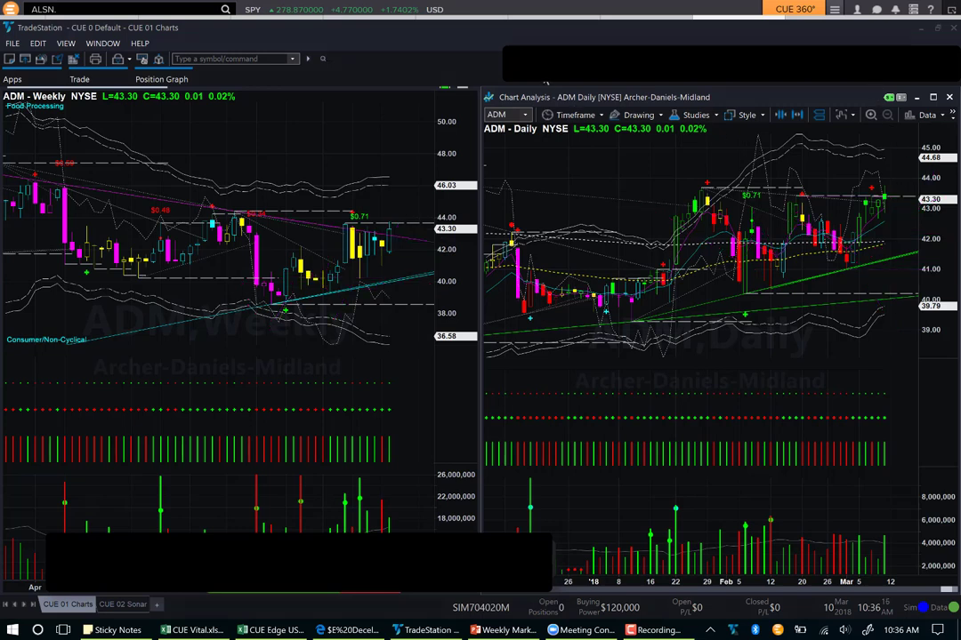
# - Switch to the CUE Vital workbook and examine ADM.N's Agricultural Products peer list, selecting ADM.N's row and symbol
pyautogui.click(191, 629)
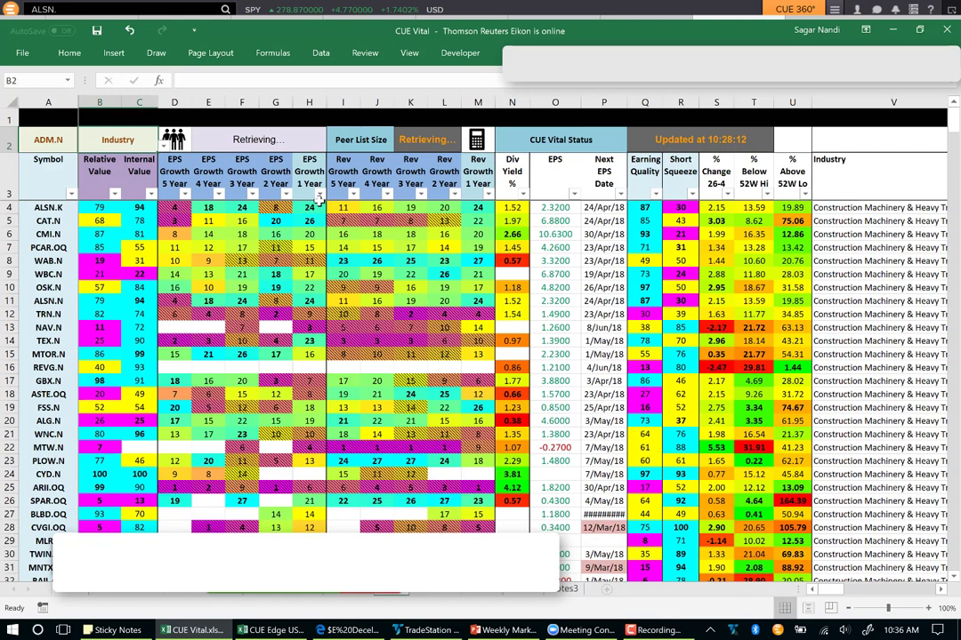
pyautogui.click(426, 151)
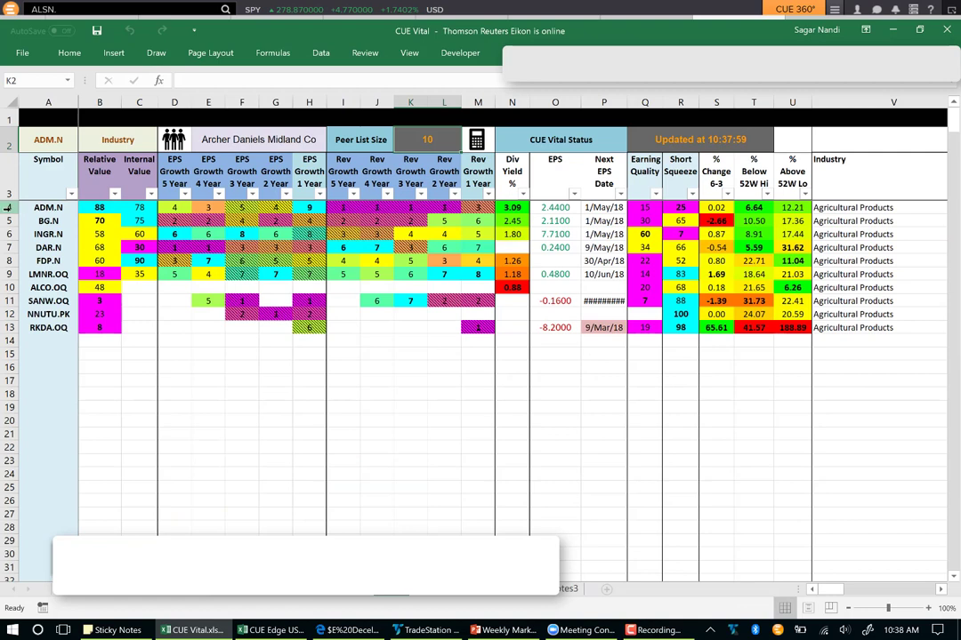
pyautogui.click(8, 207)
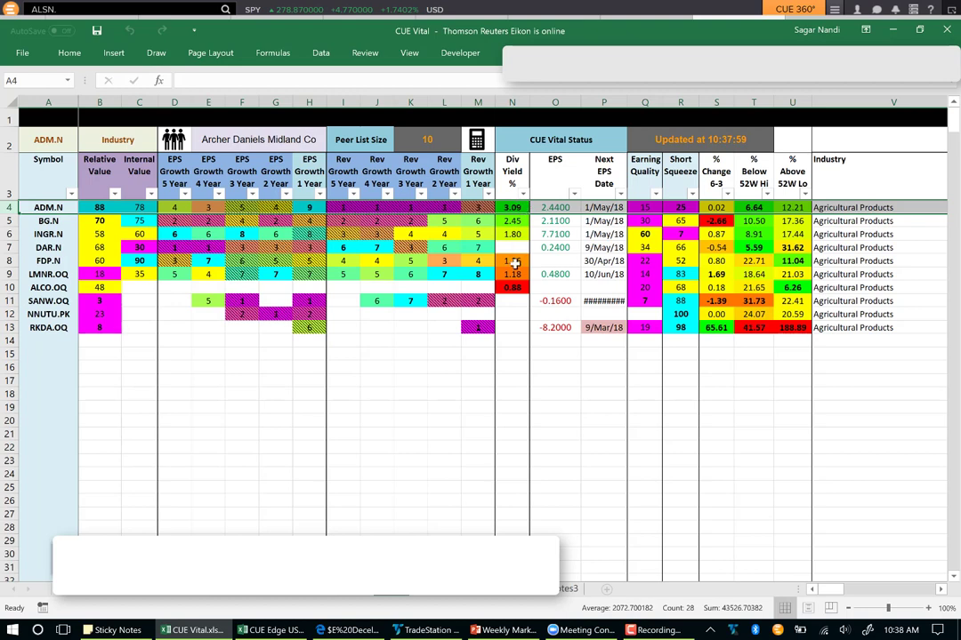
pyautogui.click(47, 207)
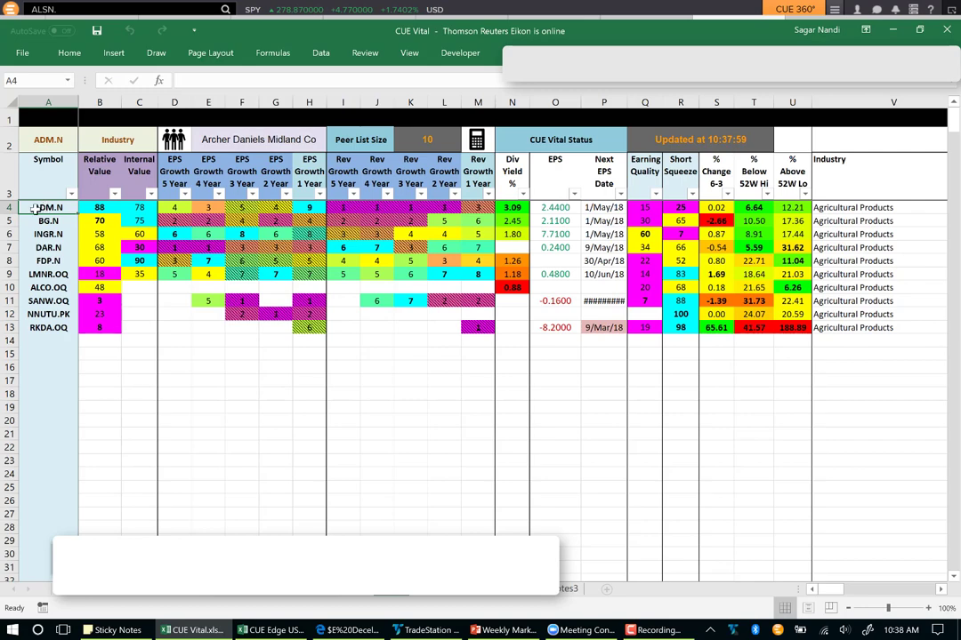
pyautogui.click(524, 381)
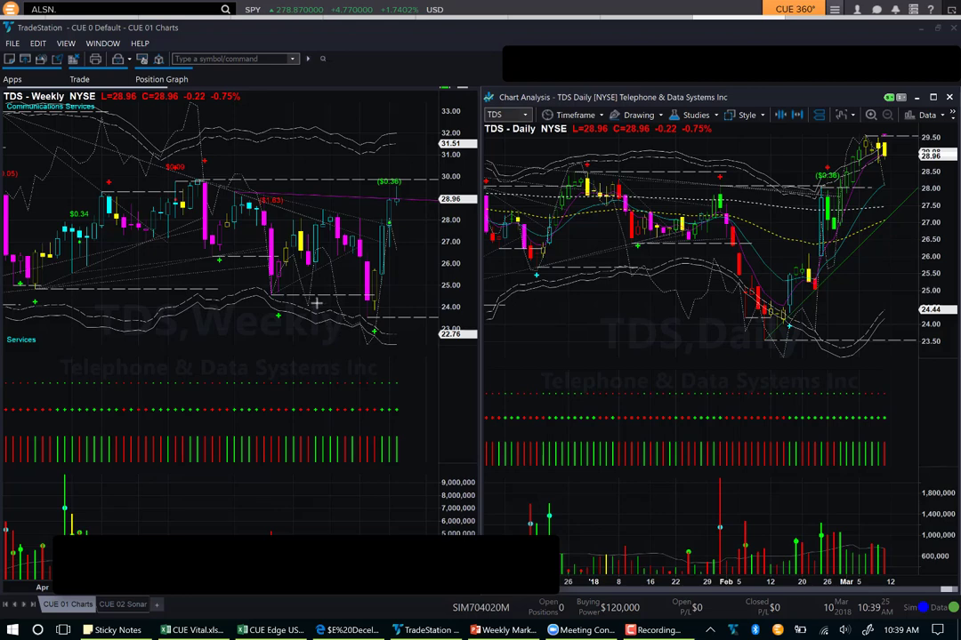
# - Mark TDS's weekly support near 24.5 with the dip and rebound around it, and the matching daily level and reversal, with arrows
pyautogui.moveTo(271, 294); pyautogui.dragTo(416, 295)
pyautogui.moveTo(334, 287)
pyautogui.mouseDown()
pyautogui.moveTo(369, 331)
pyautogui.moveTo(389, 301)
pyautogui.mouseUp()
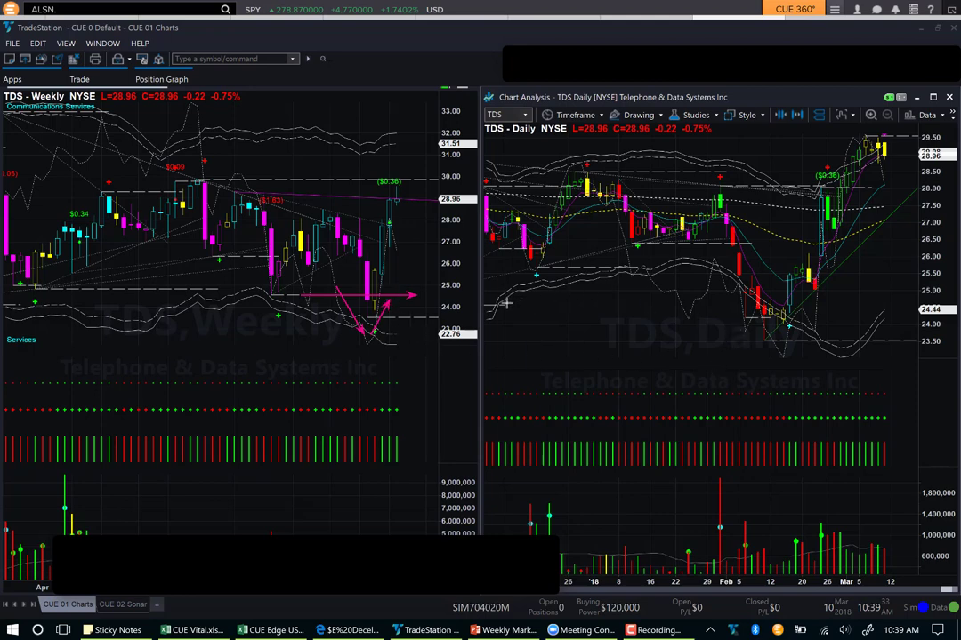
pyautogui.moveTo(505, 303); pyautogui.dragTo(886, 311)
pyautogui.moveTo(838, 357); pyautogui.dragTo(792, 317)
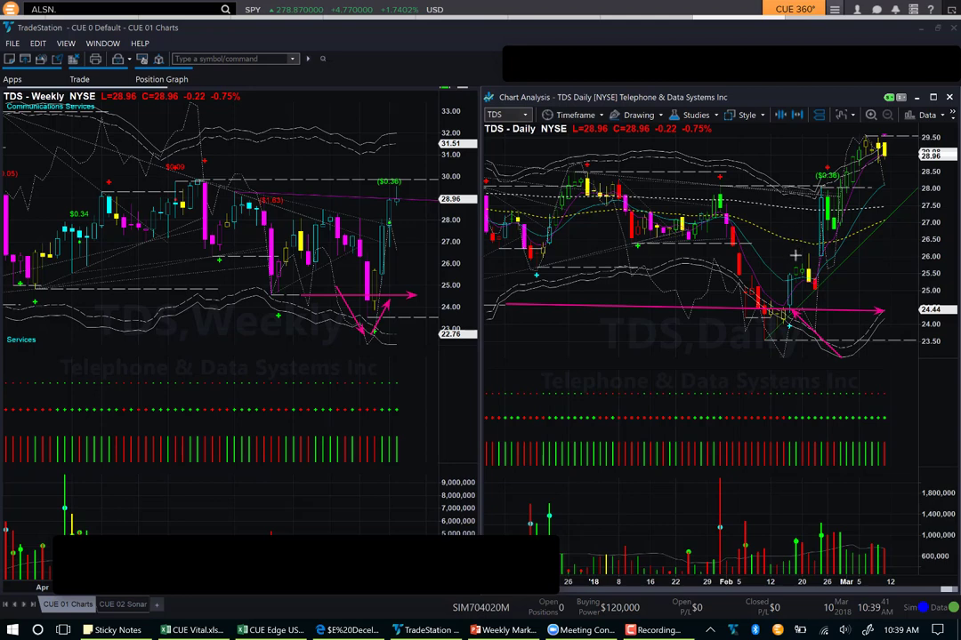
# - Trace TDS's daily rally from mid-February and mark the latest weekly candles against the magenta resistance line with arrows
pyautogui.moveTo(793, 259); pyautogui.dragTo(806, 207)
pyautogui.moveTo(326, 170); pyautogui.dragTo(384, 204)
pyautogui.moveTo(314, 194); pyautogui.dragTo(442, 203)
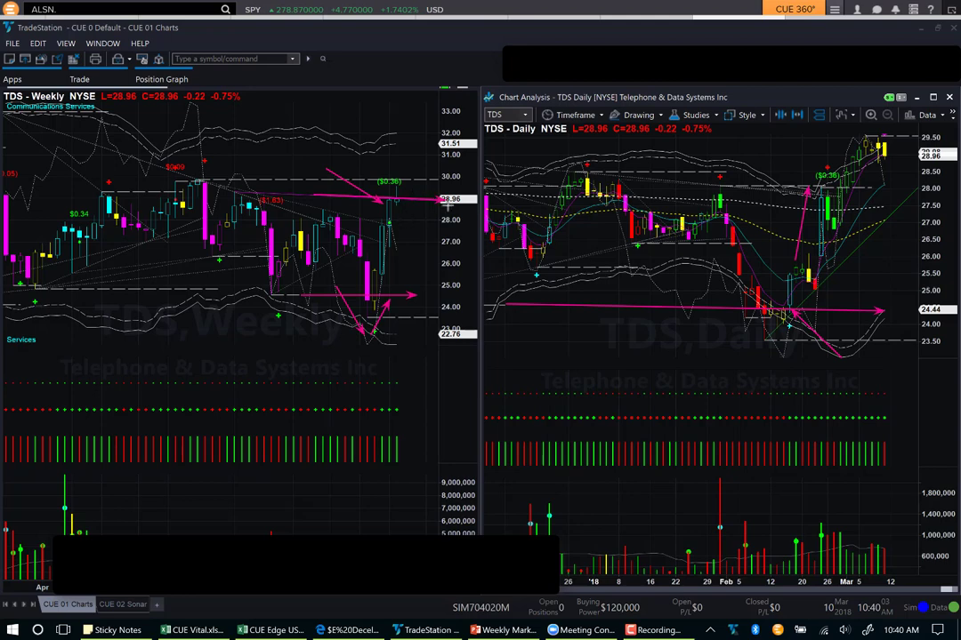
# - Sketch a pullback from TDS's last daily candle, point at the area beneath it, and mark a horizontal level near 25.4
pyautogui.moveTo(873, 188); pyautogui.dragTo(886, 177)
pyautogui.moveTo(884, 157); pyautogui.dragTo(893, 175)
pyautogui.moveTo(789, 280); pyautogui.dragTo(940, 278)
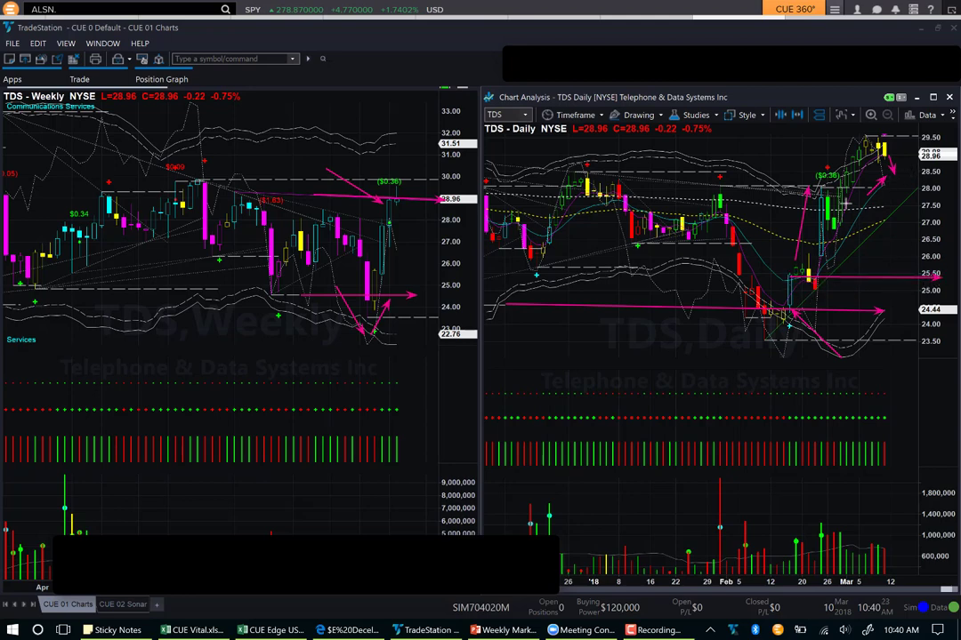